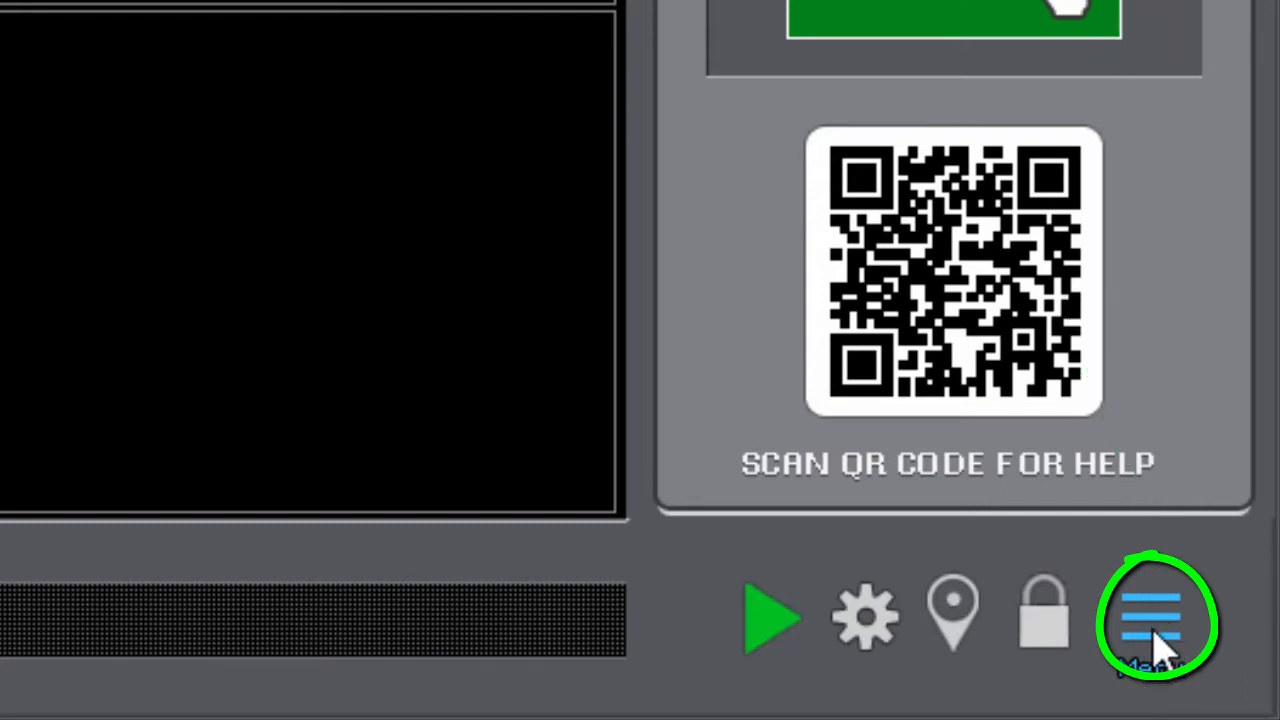
- Import the system parameters from Config_20200203.config on the Desktop and restart the software to complete the import
left_click(1158, 645)
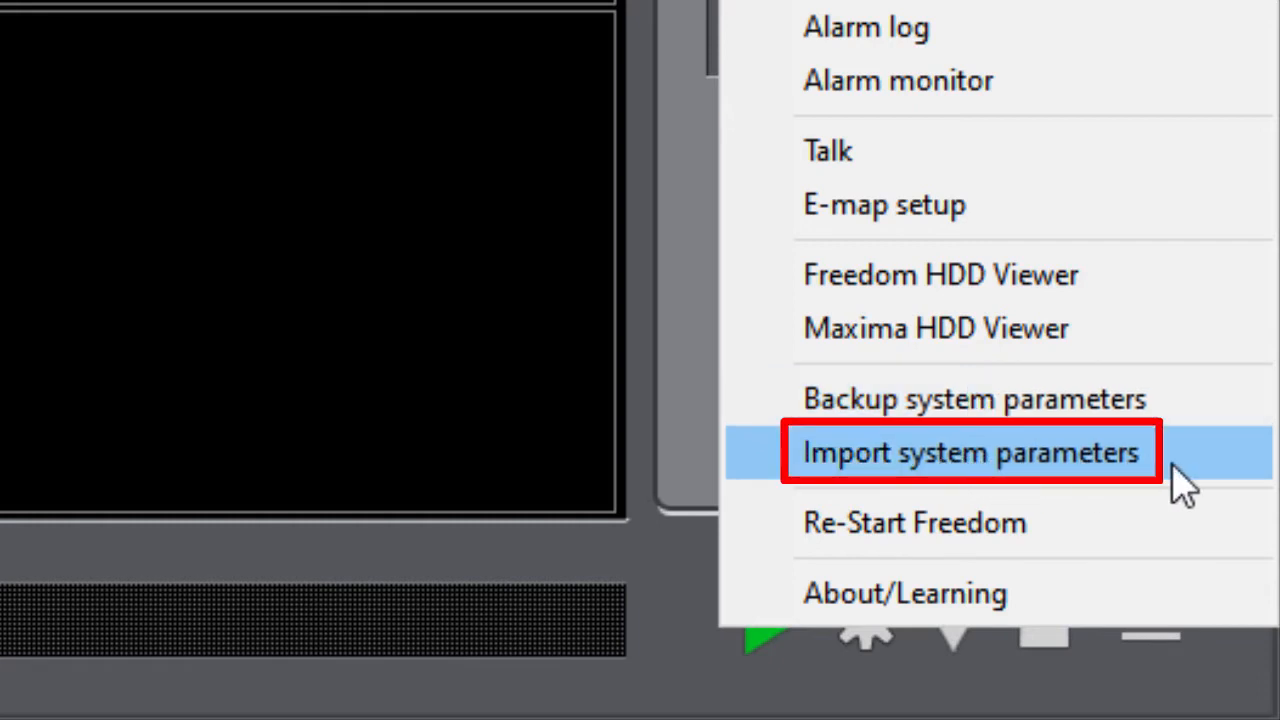
left_click(1183, 487)
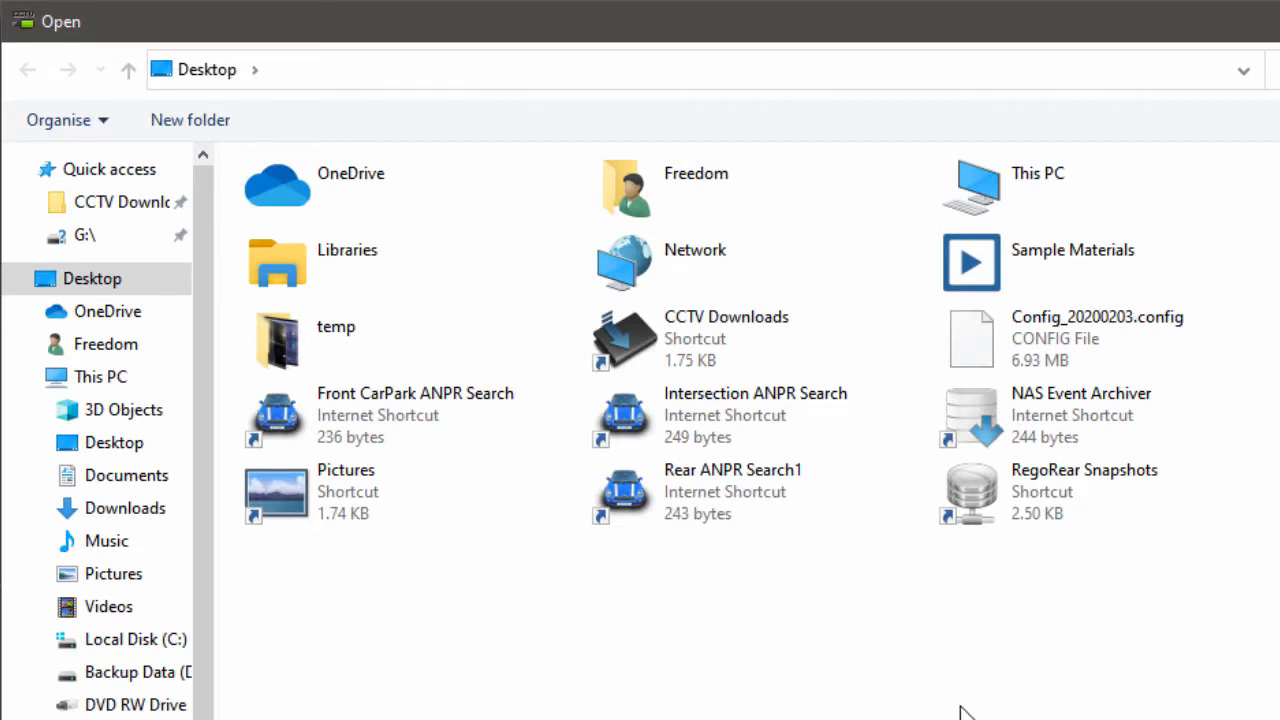
left_click(86, 285)
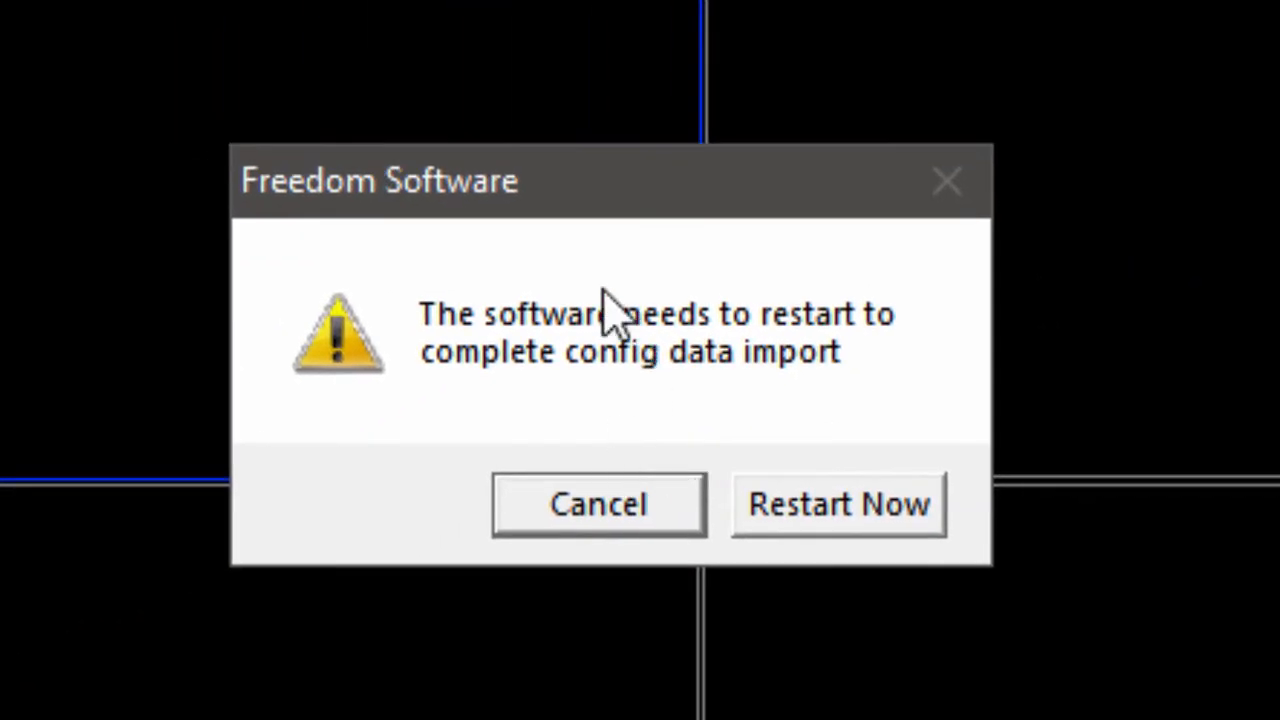
left_click(915, 530)
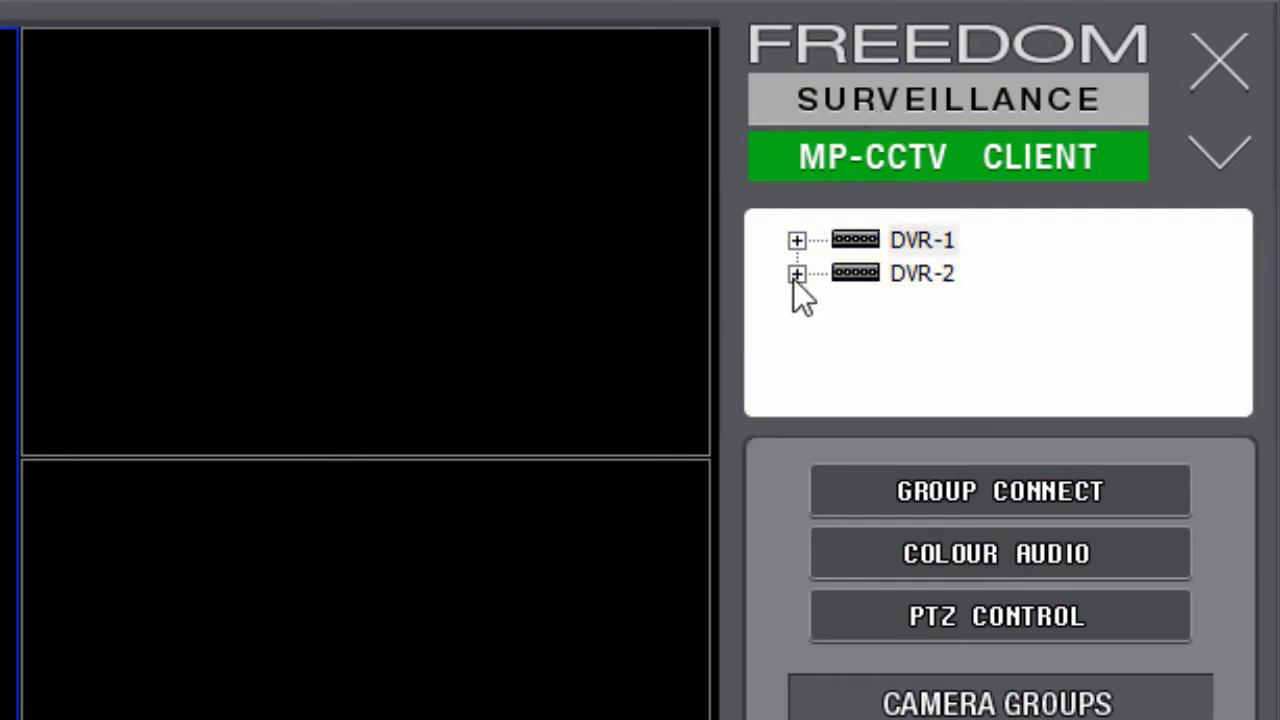
- Expand DVR-1 and assign its Rear CarPark IPC 76 and Rear PTZ Carpark cameras to two live video panes
left_click(797, 241)
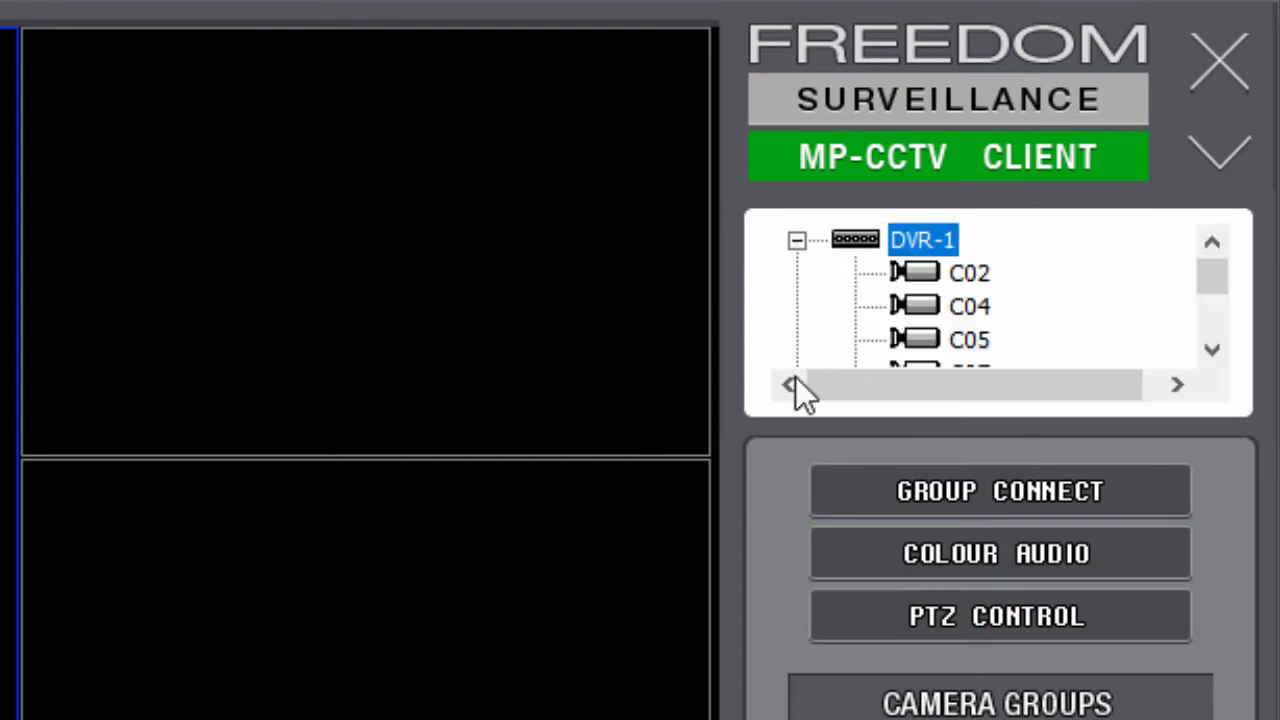
scroll(962, 318, "down", 10)
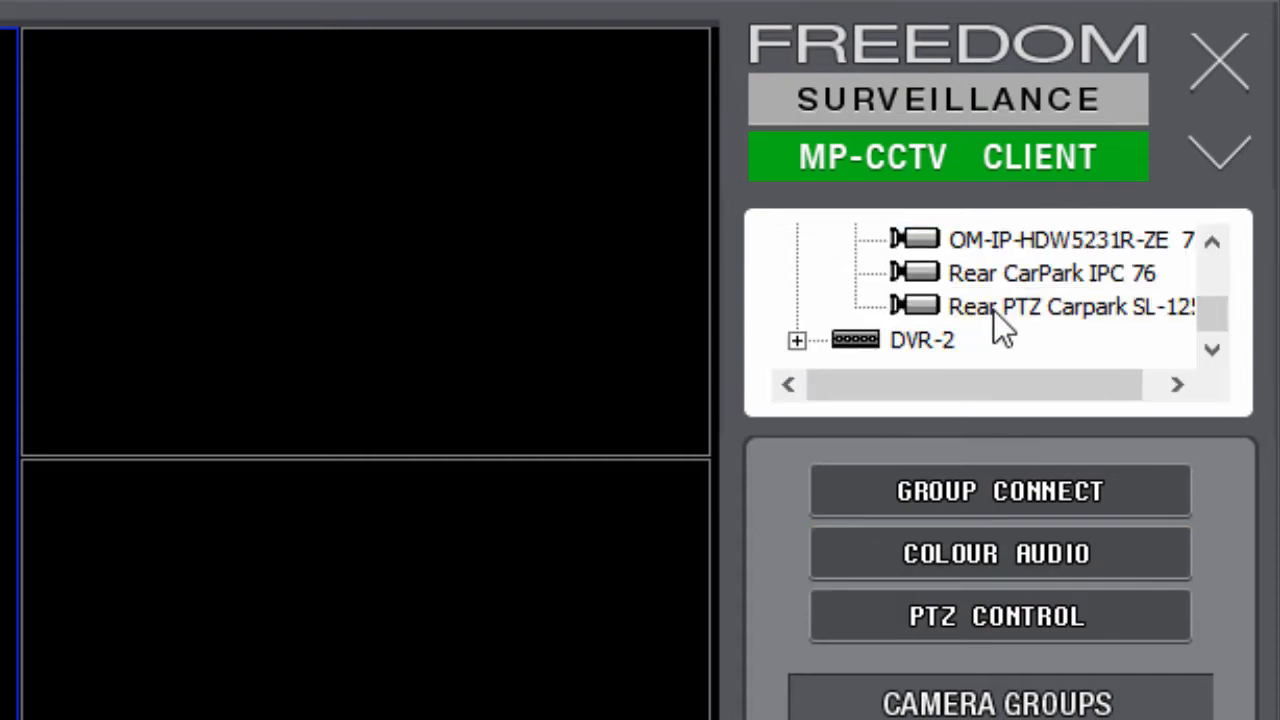
left_click_drag(999, 271, 420, 316)
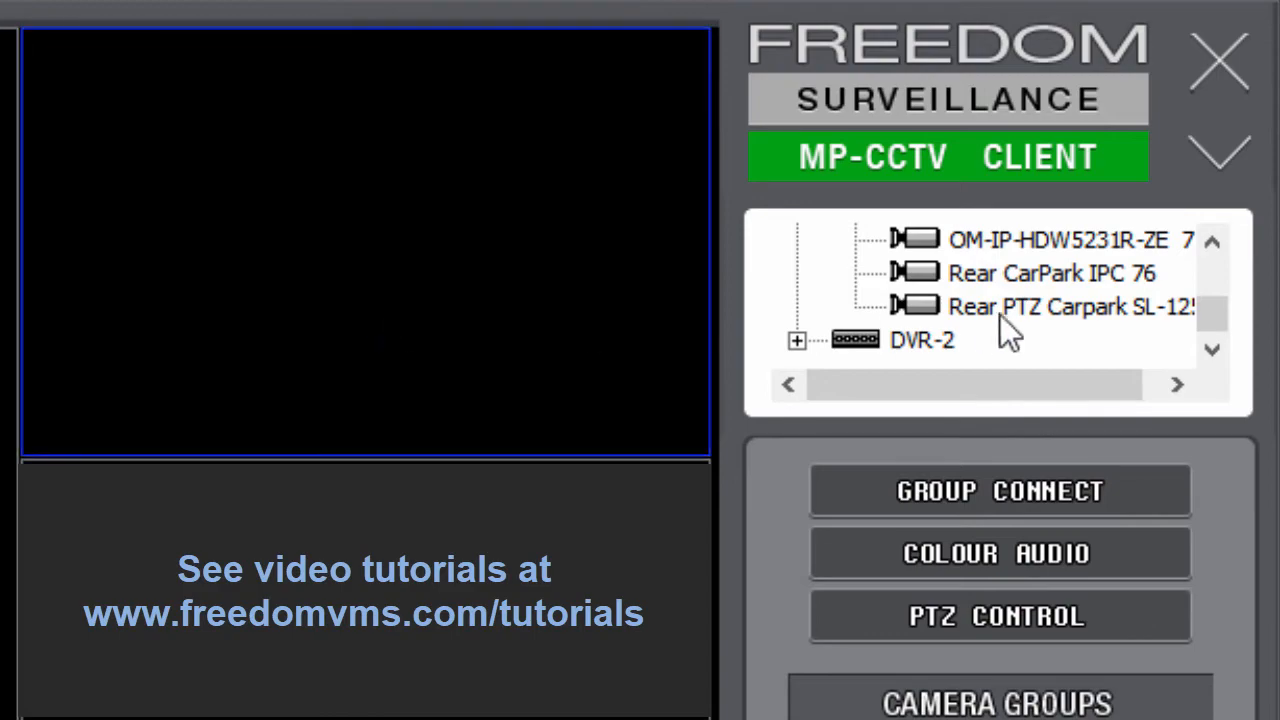
left_click_drag(983, 304, 400, 590)
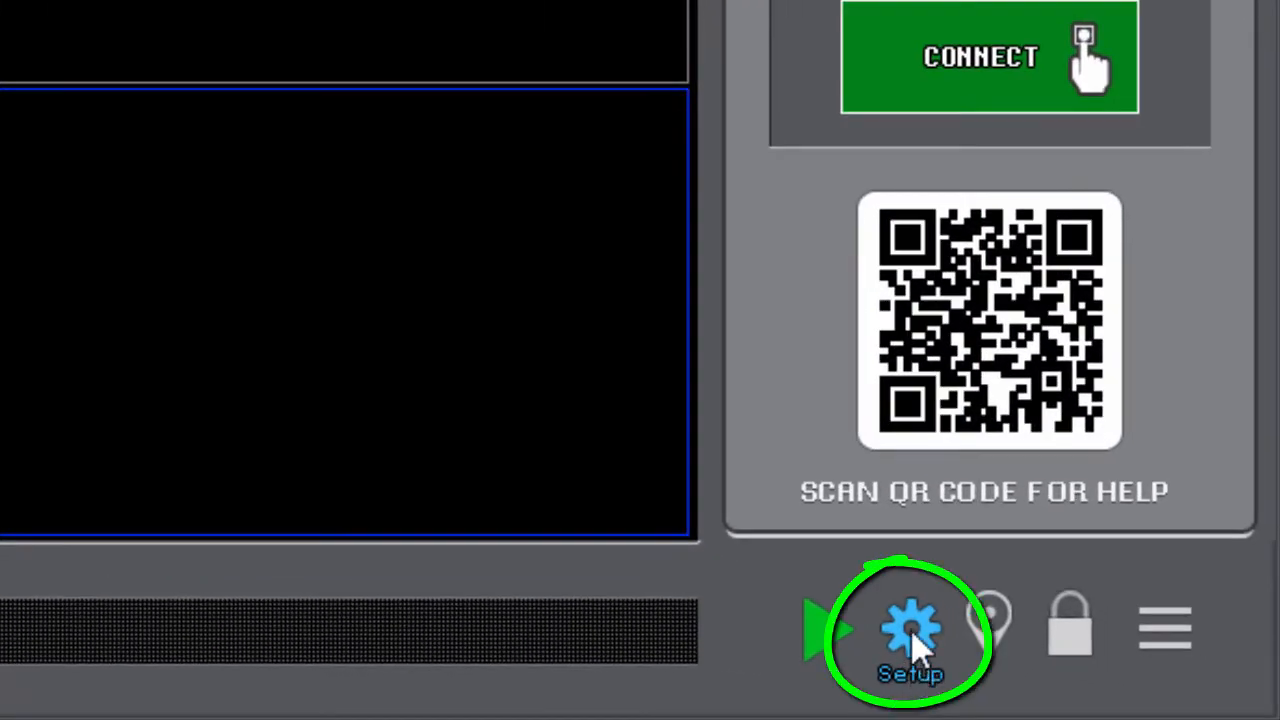
- Start adding a new device manually in the device setup, naming it DVR-1 with device type Dahua/Omega
left_click(912, 632)
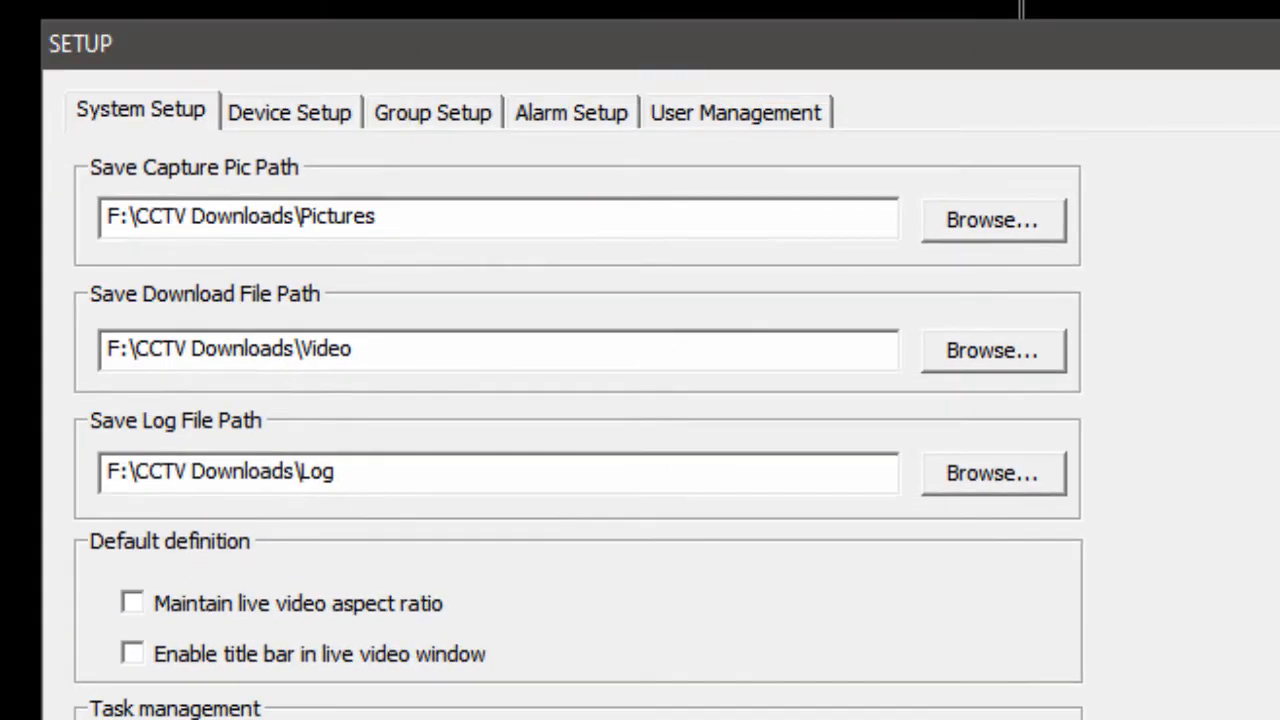
left_click(316, 113)
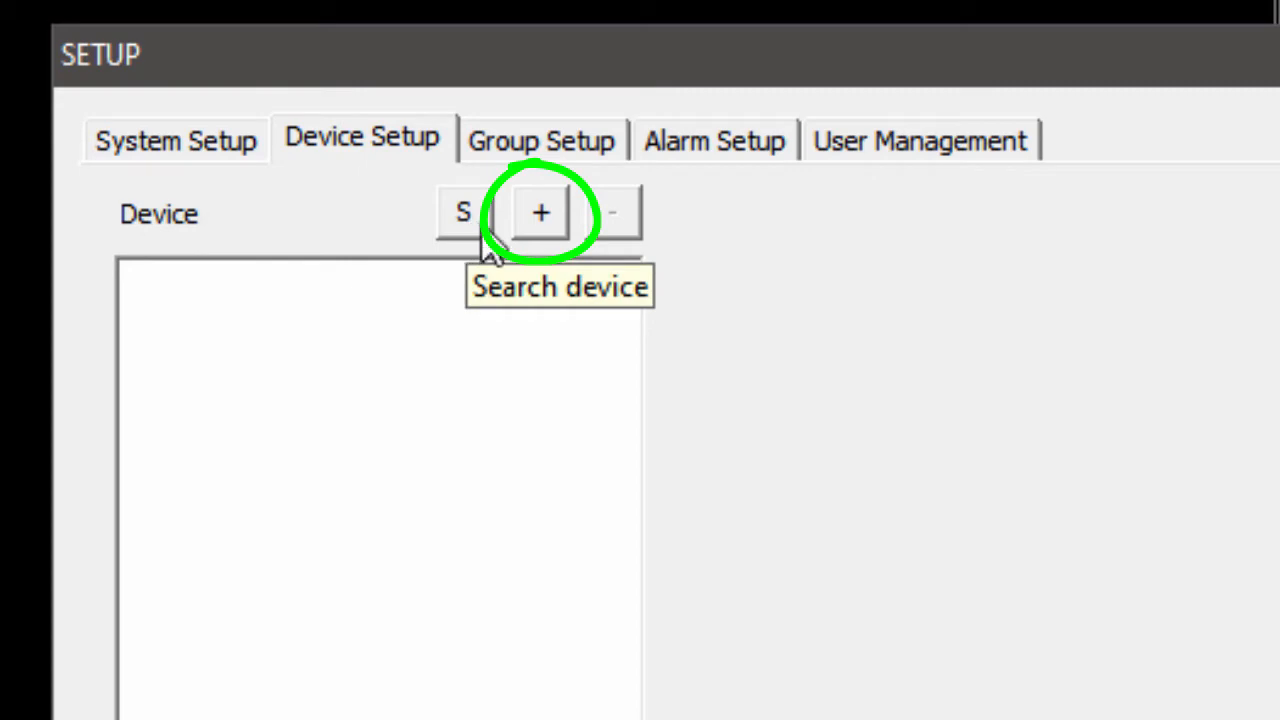
left_click(541, 215)
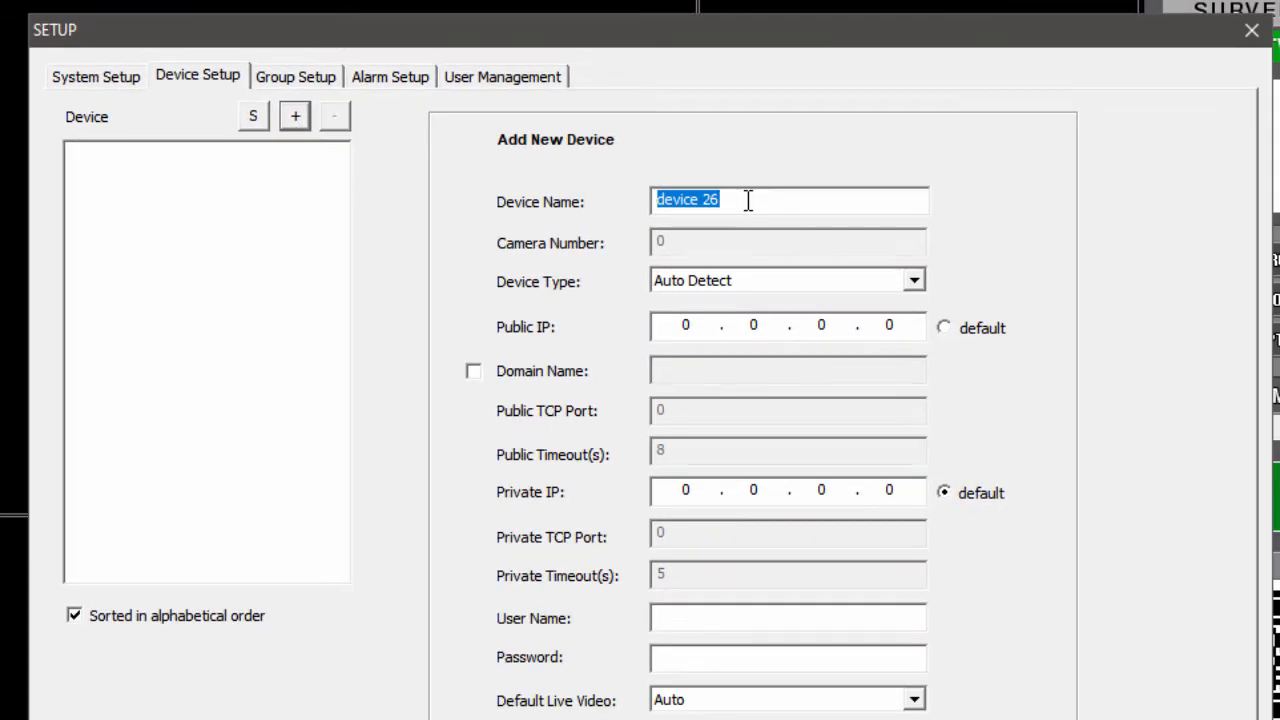
left_click_drag(749, 200, 651, 201)
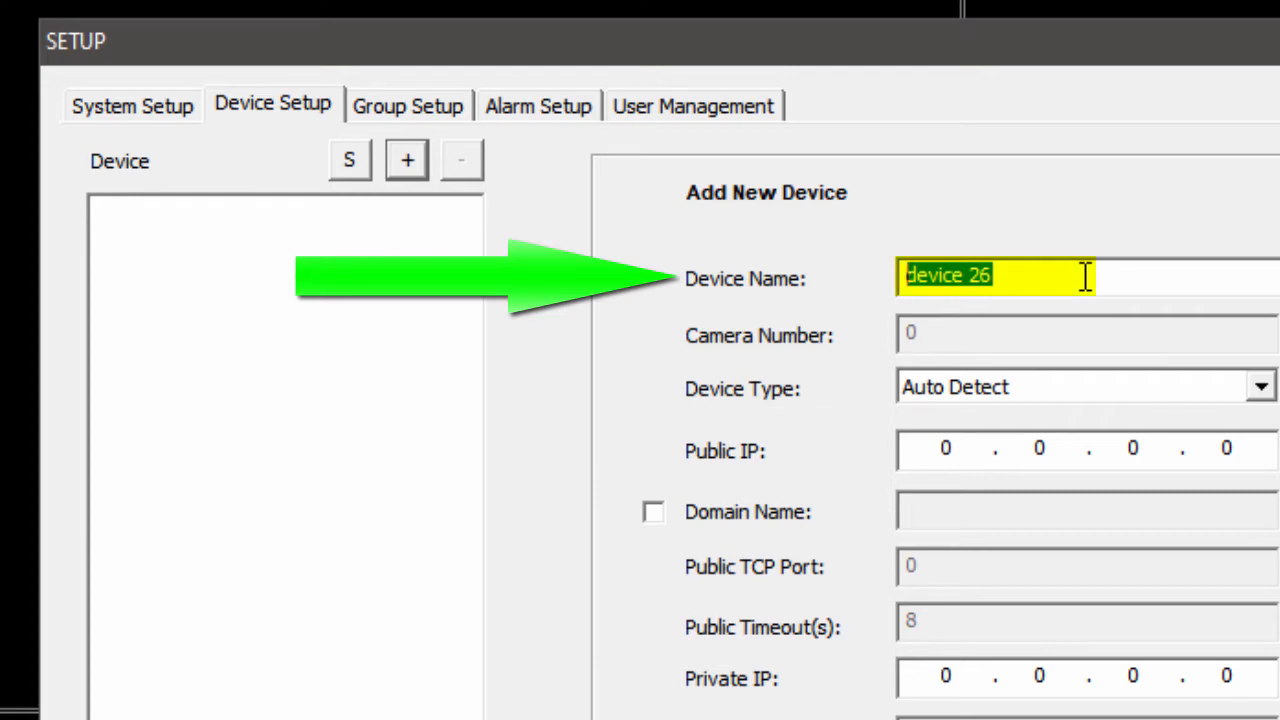
type("DVR-")
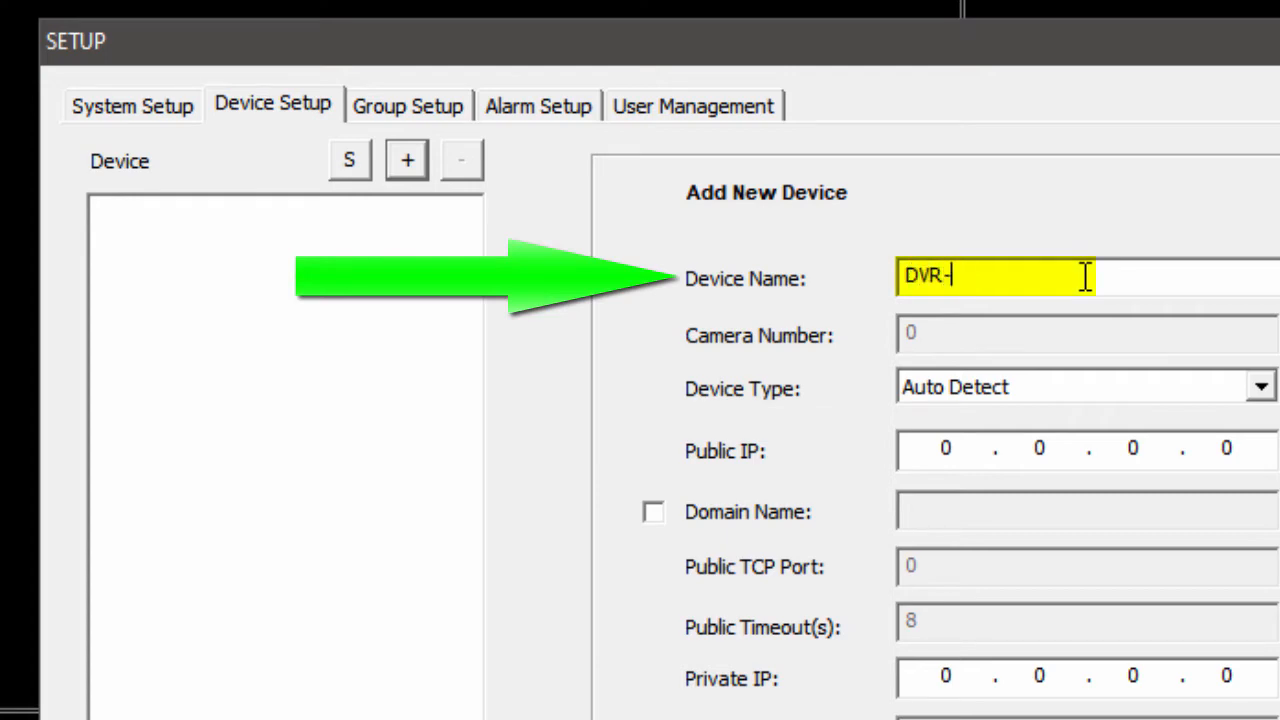
type("21")
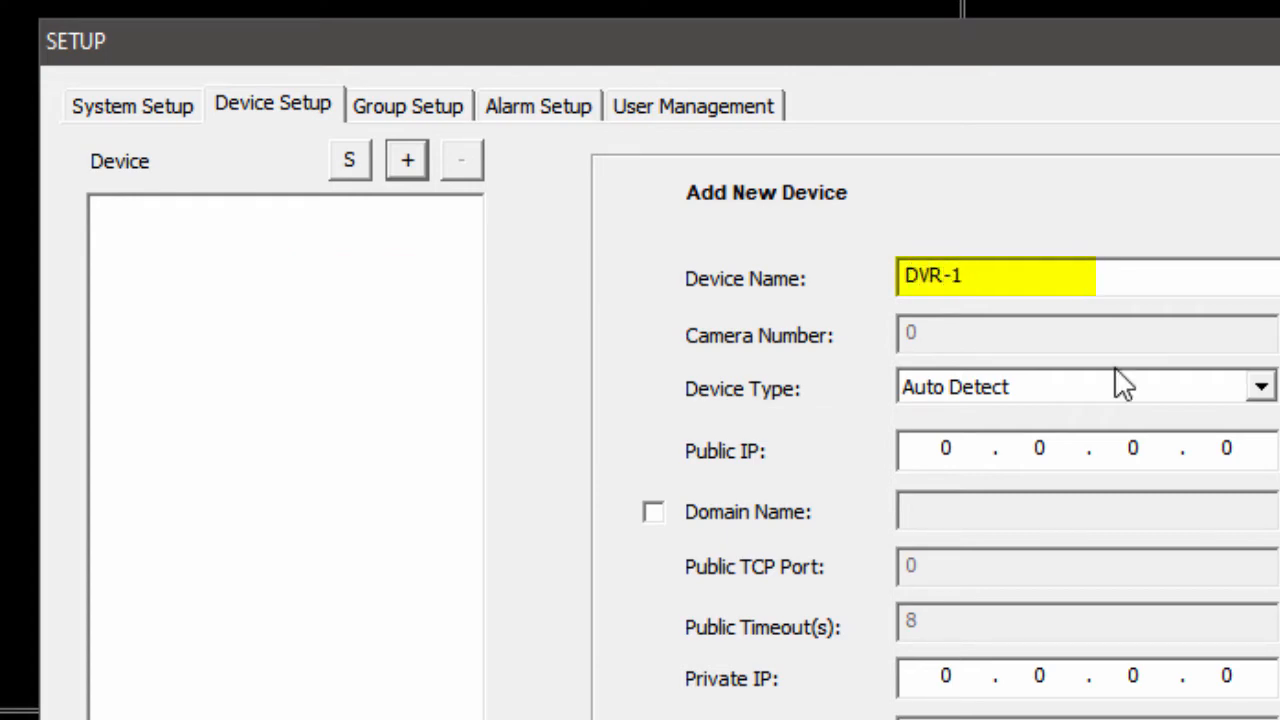
left_click(1003, 388)
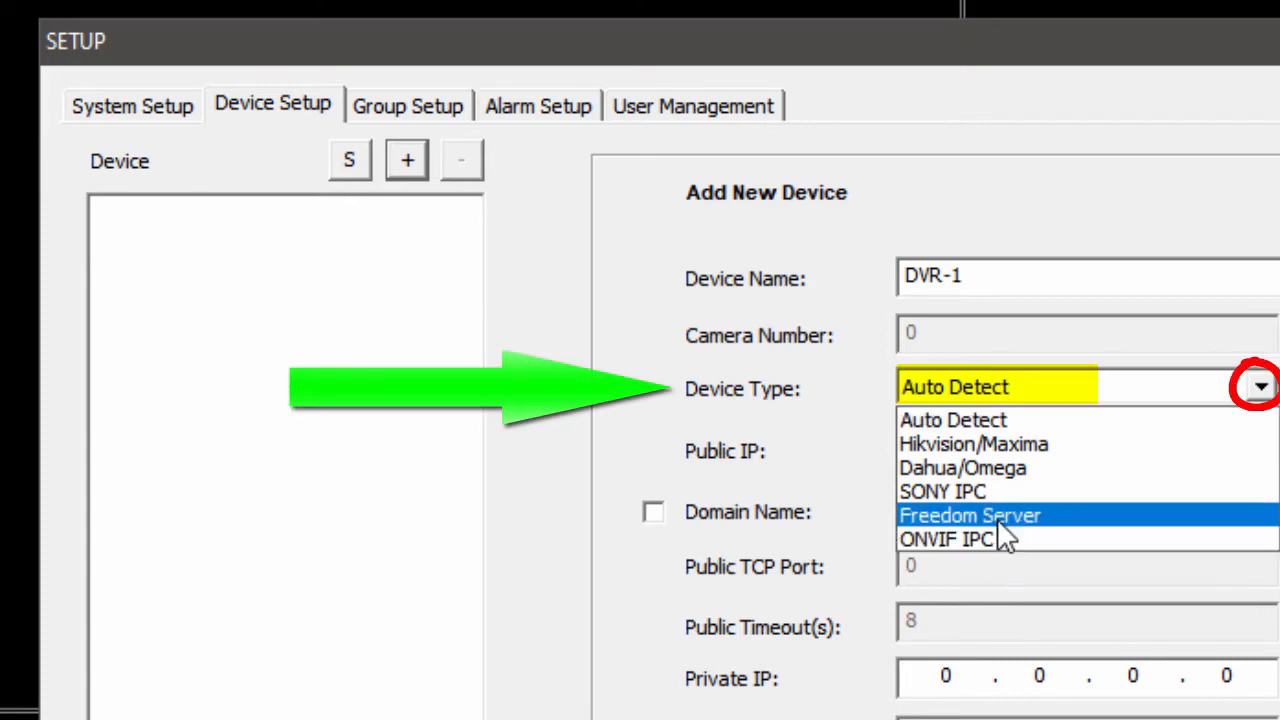
left_click(1052, 468)
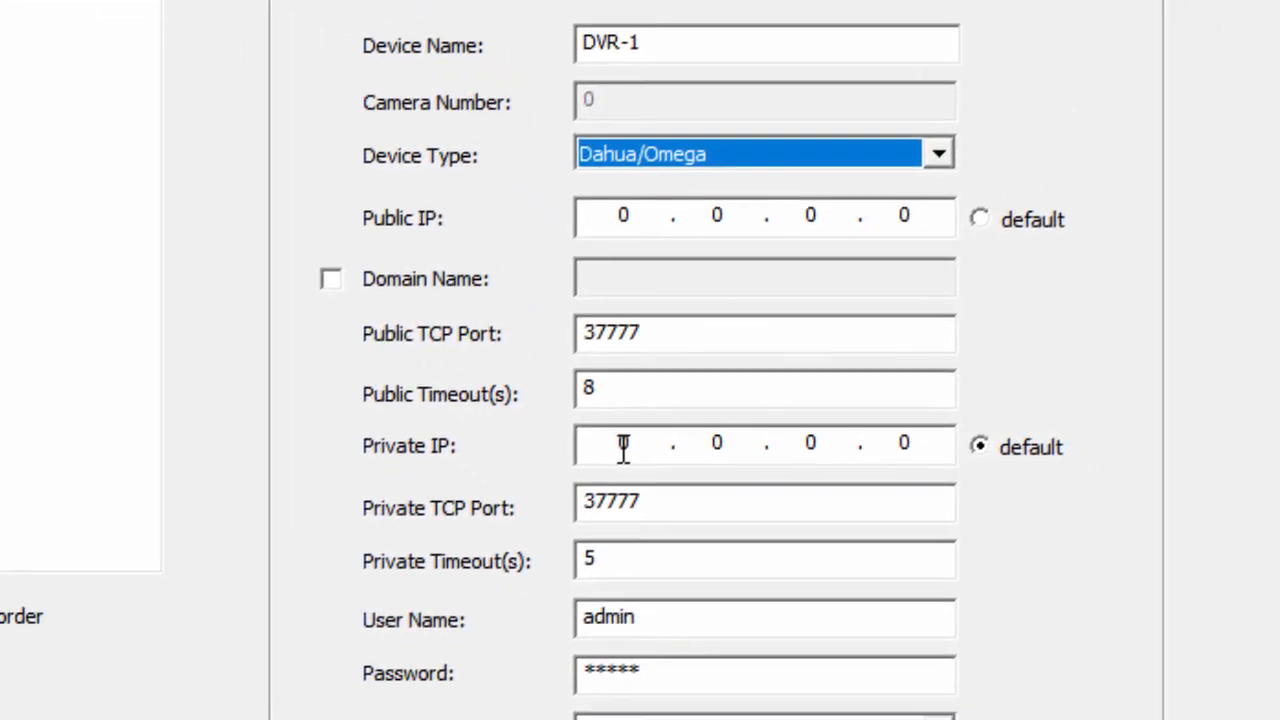
- Set the new device's private IP to 192.168.2.225 and its private TCP port to 37777
left_click(636, 445)
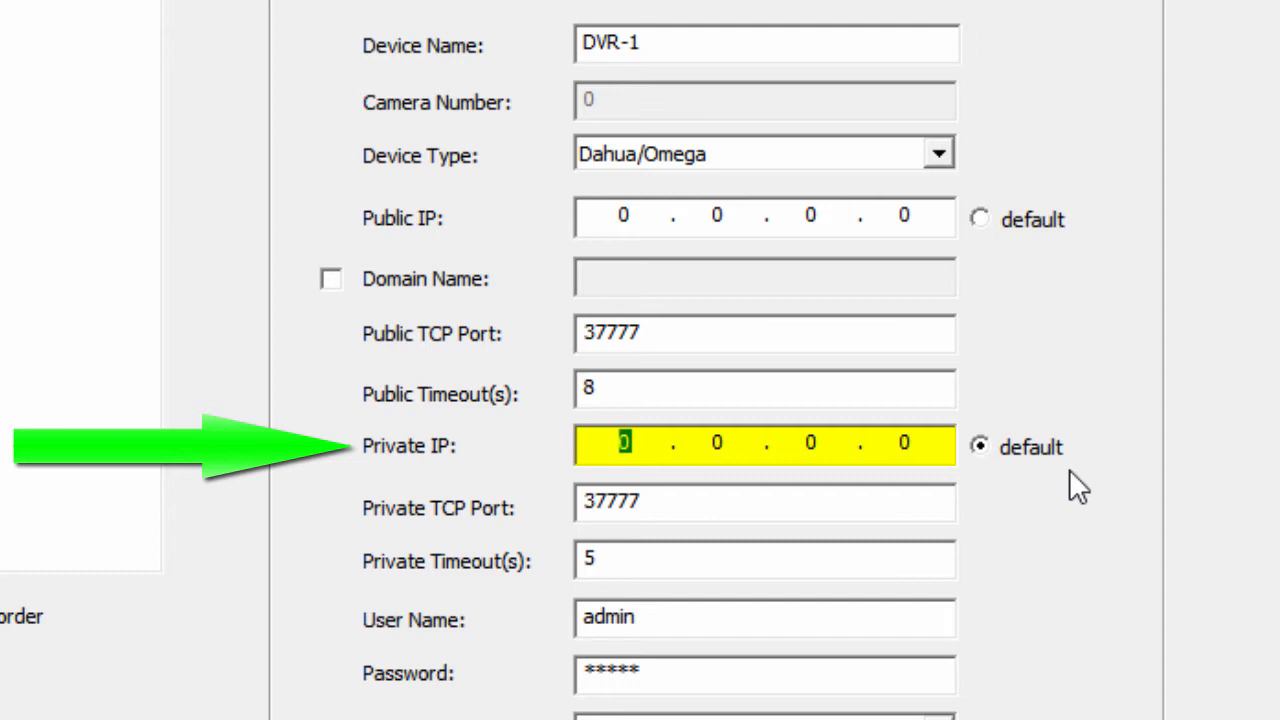
type("192.168.")
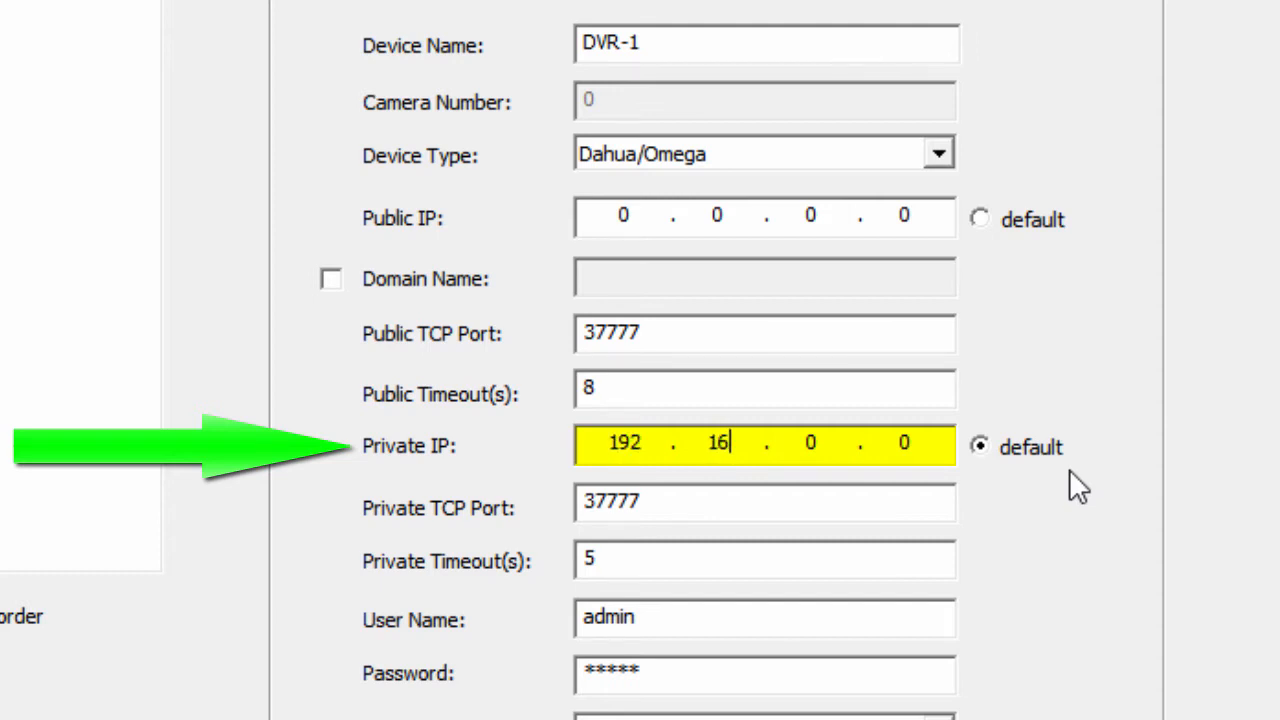
type("2.225")
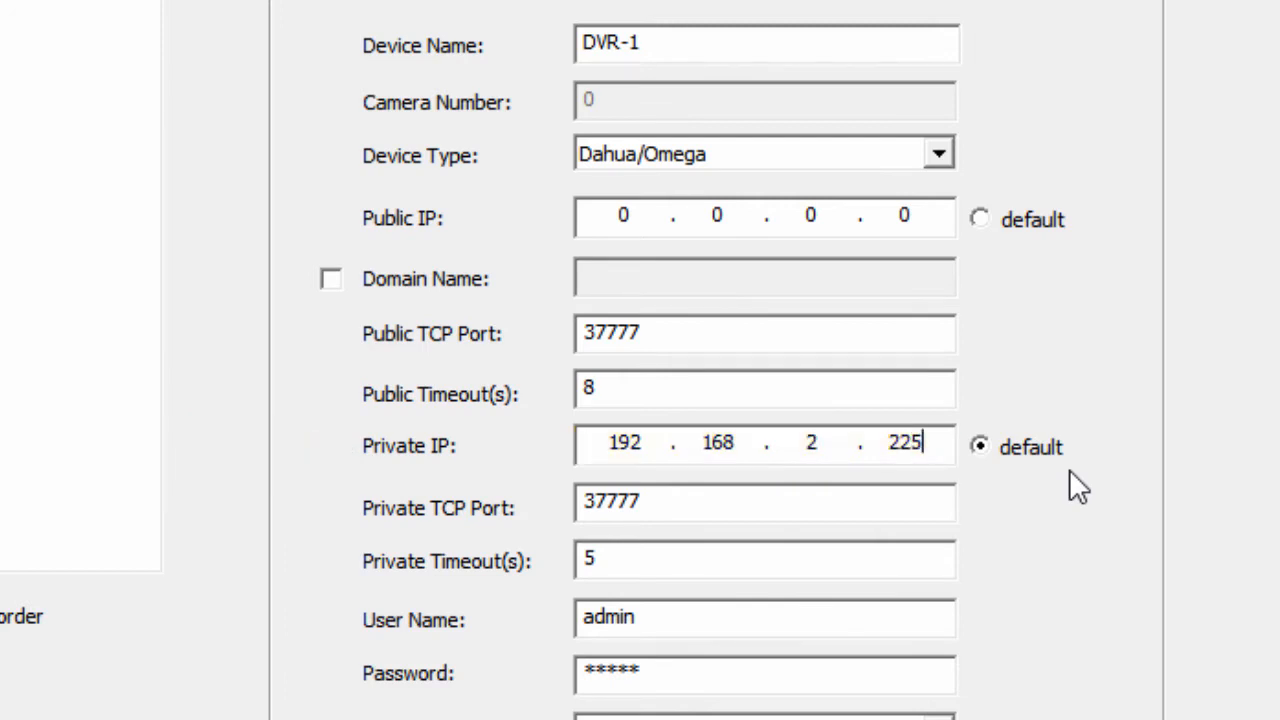
key("Tab")
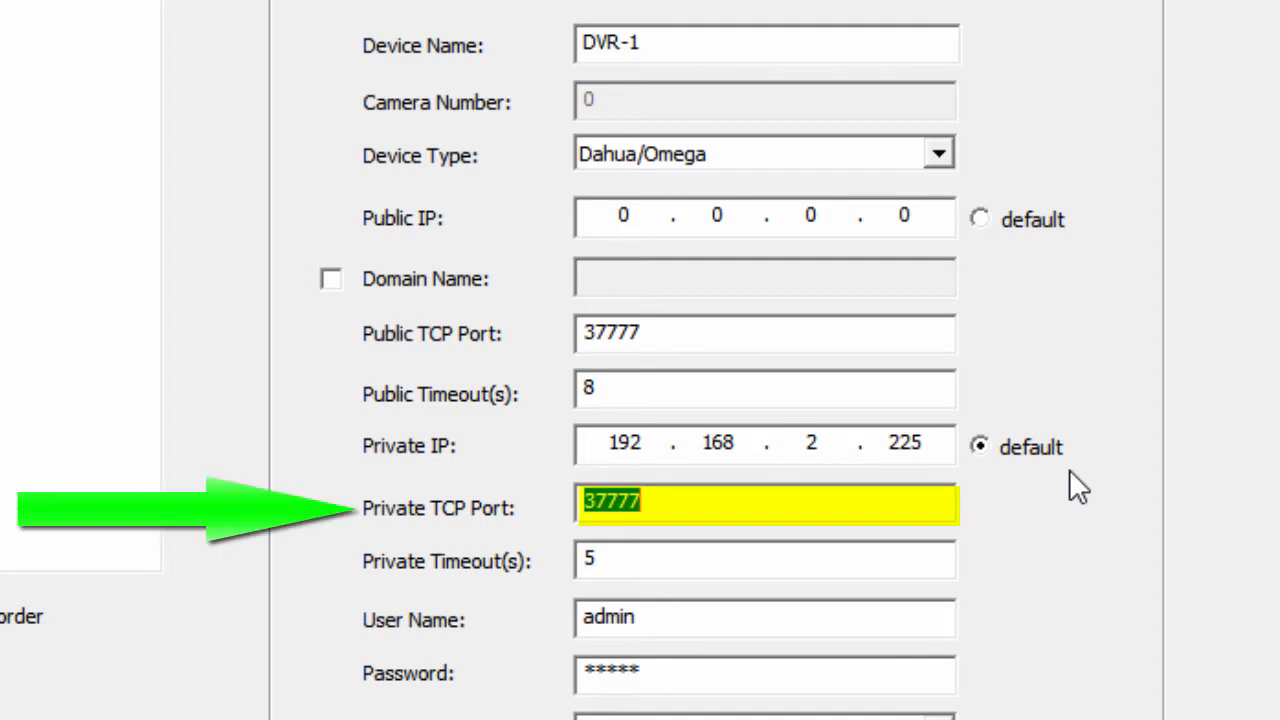
type("3")
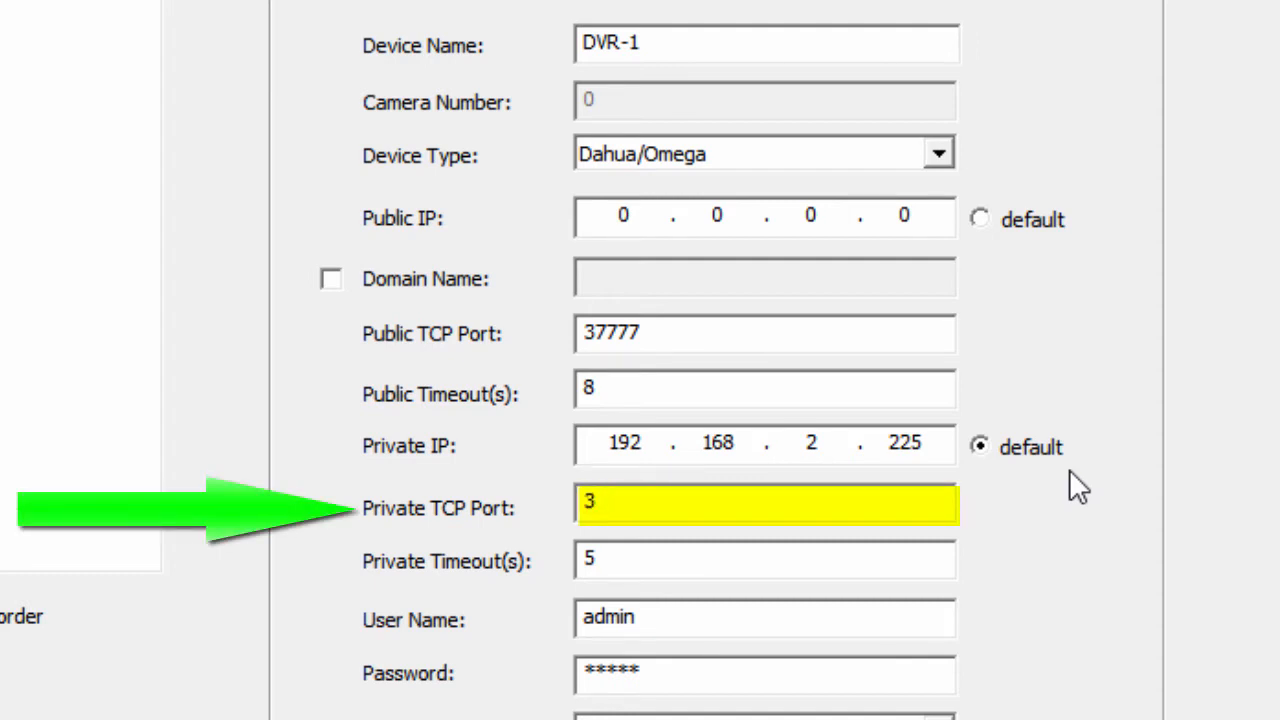
type("7777")
- Set the device's user name to user and enter the account password
left_click_drag(672, 620, 458, 615)
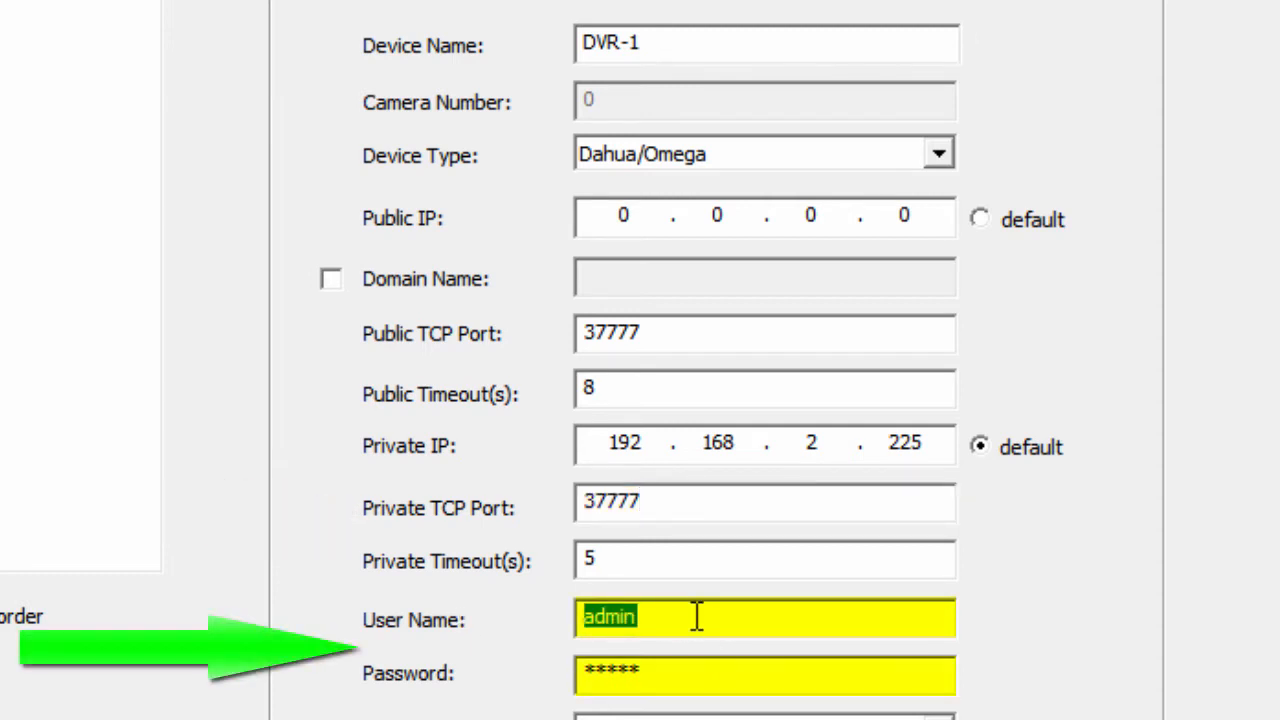
type("user")
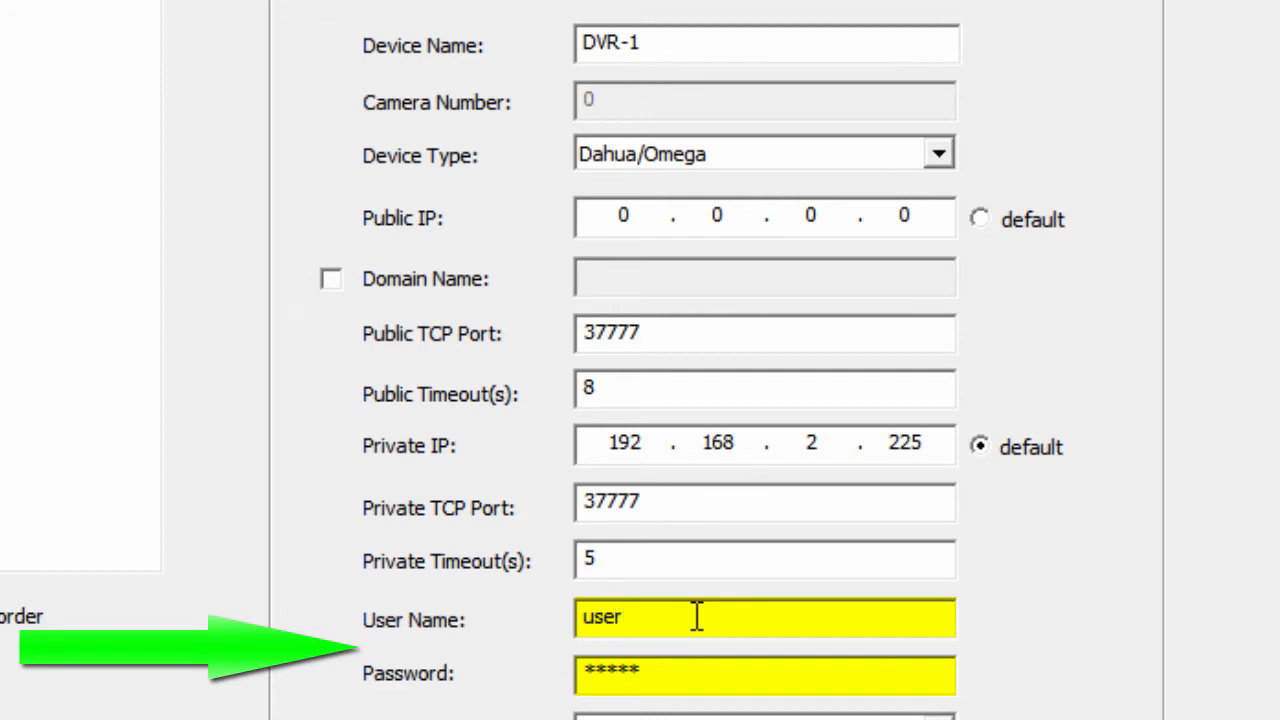
key("Tab")
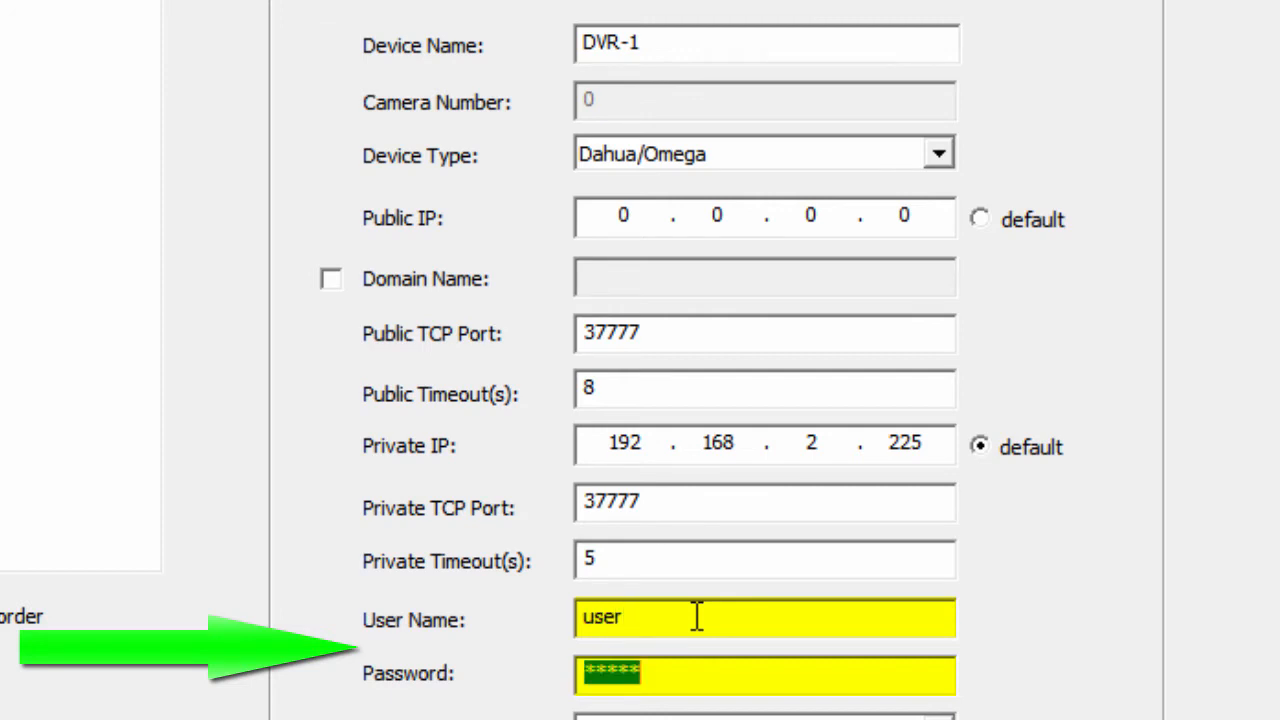
type("*********")
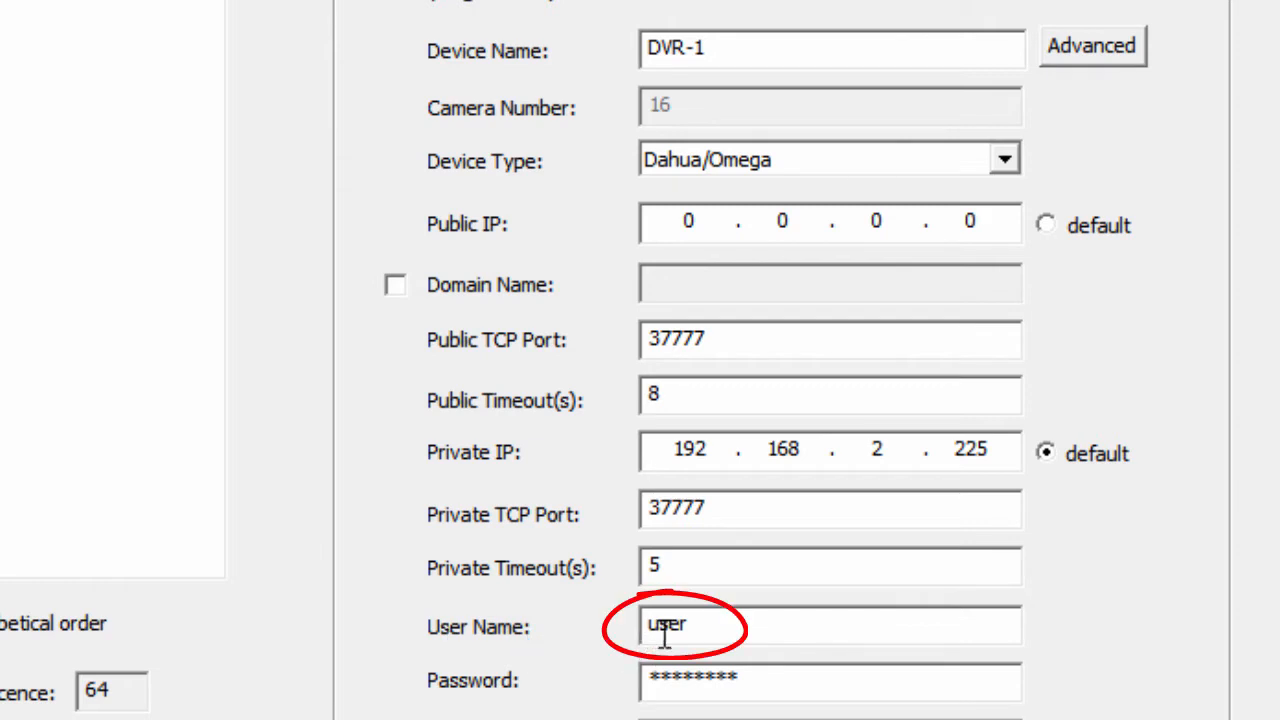
- Change the DVR-1 user name to admin and set it back to user
left_click_drag(726, 626, 641, 633)
left_click(727, 628)
left_click_drag(709, 626, 614, 628)
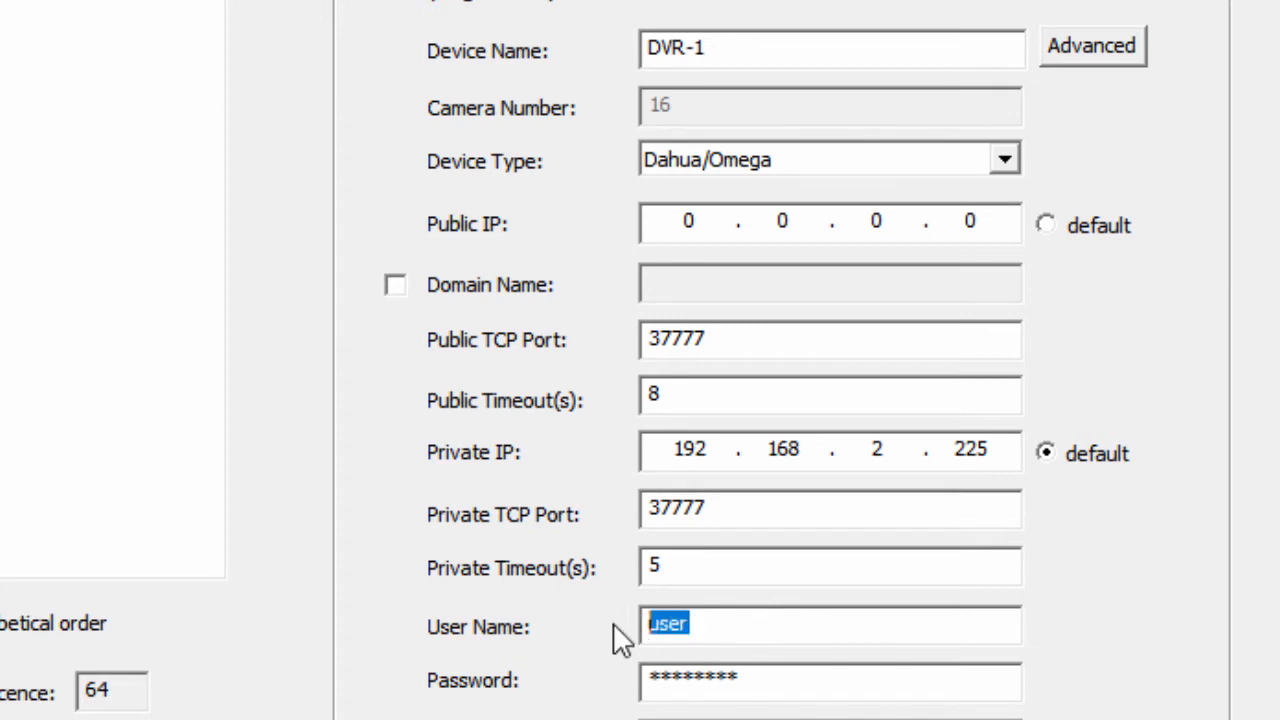
left_click(735, 626)
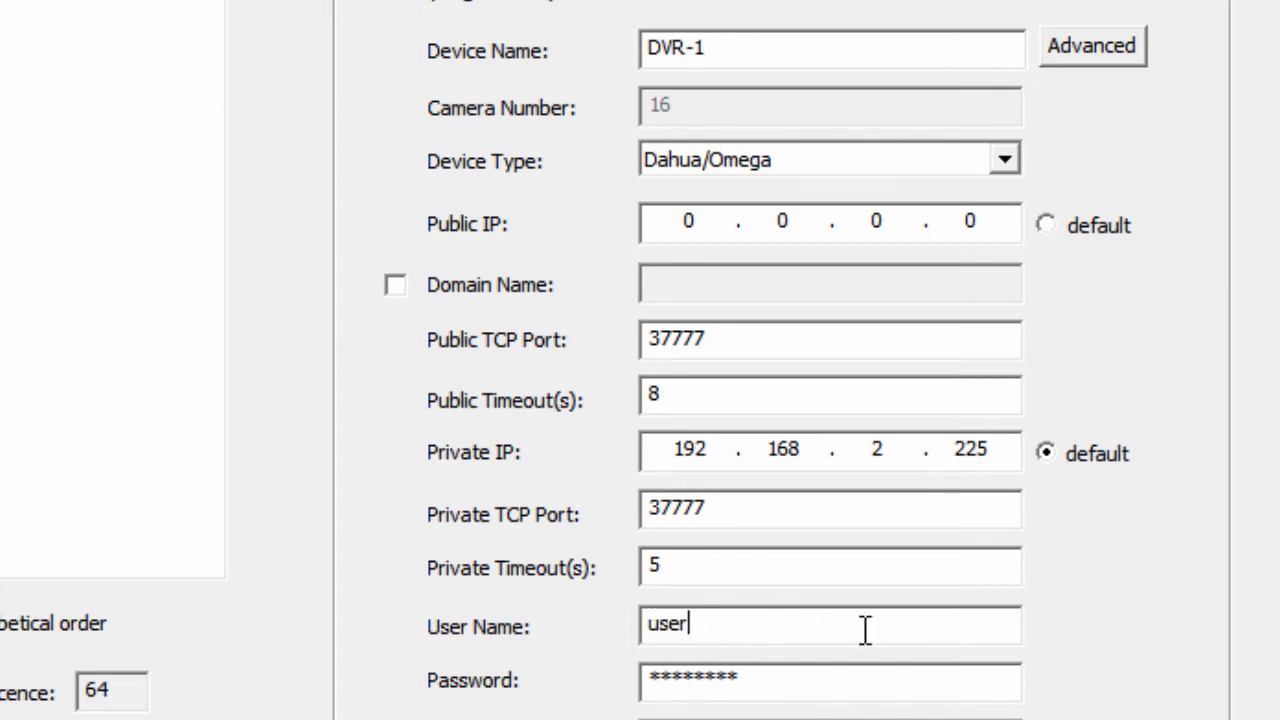
left_click_drag(731, 620, 556, 627)
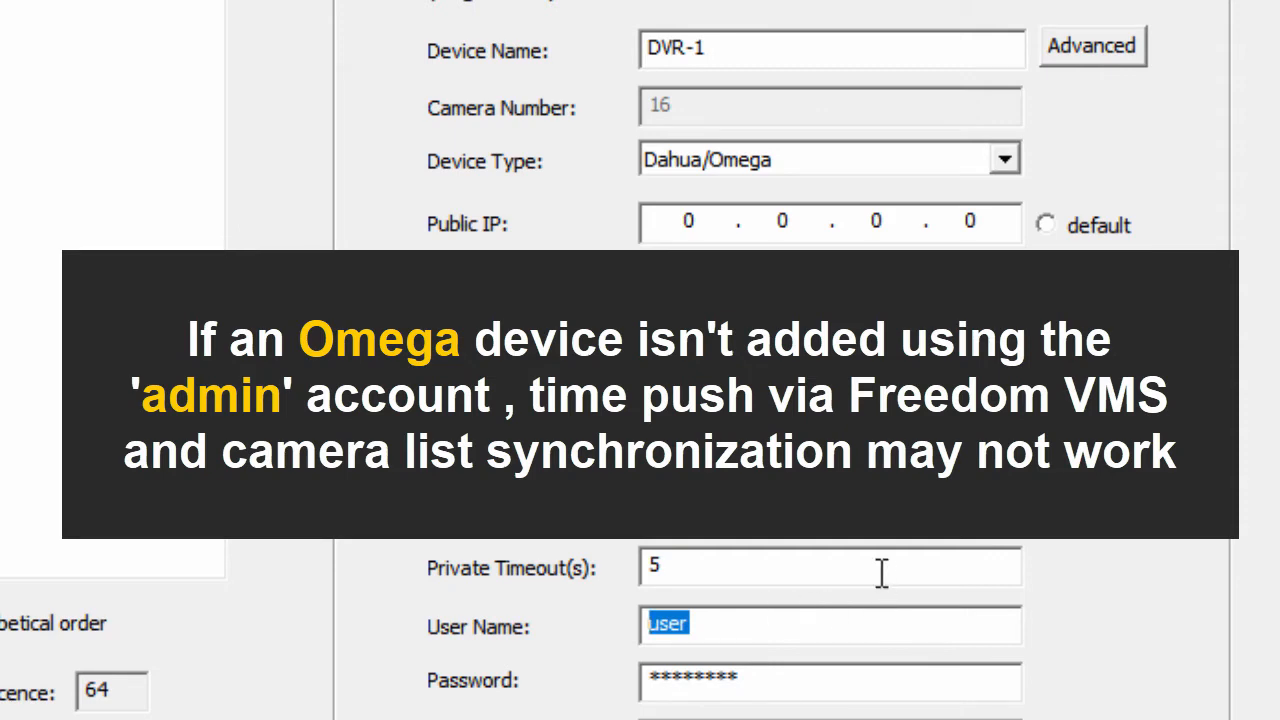
left_click(736, 630)
left_click_drag(734, 630, 637, 628)
type("ad")
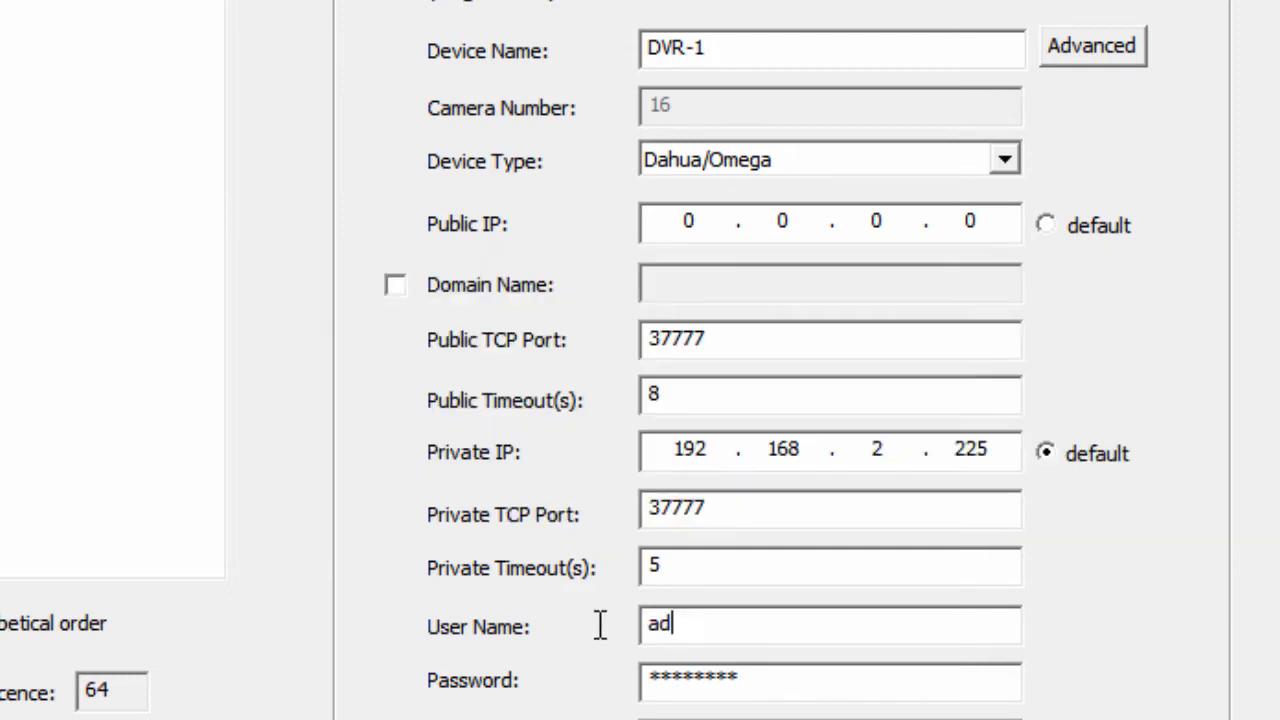
type("min")
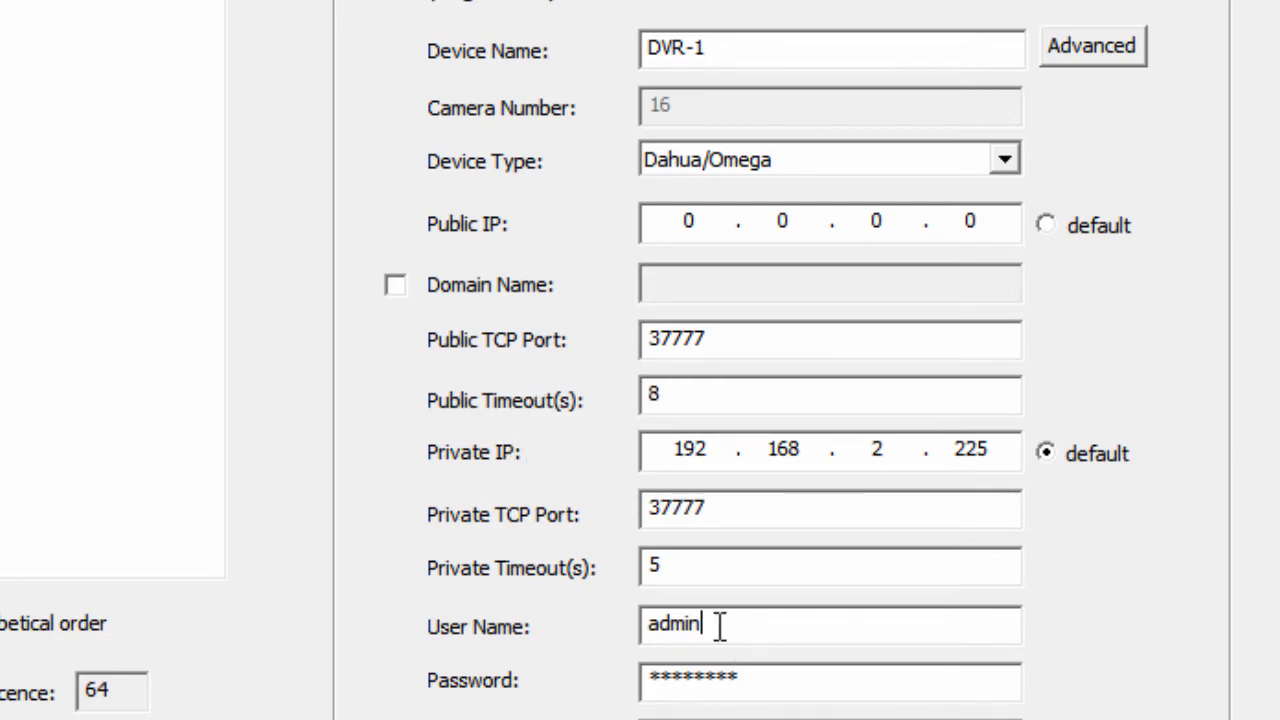
left_click_drag(720, 625, 594, 626)
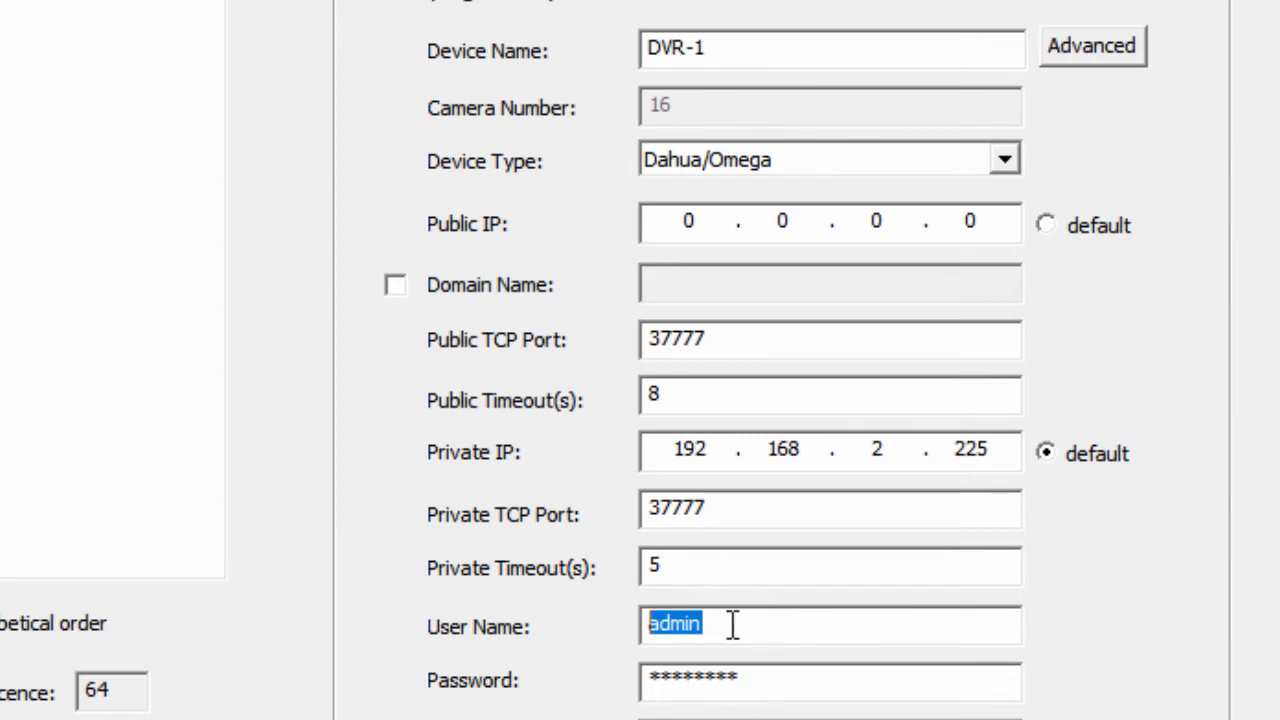
type("user")
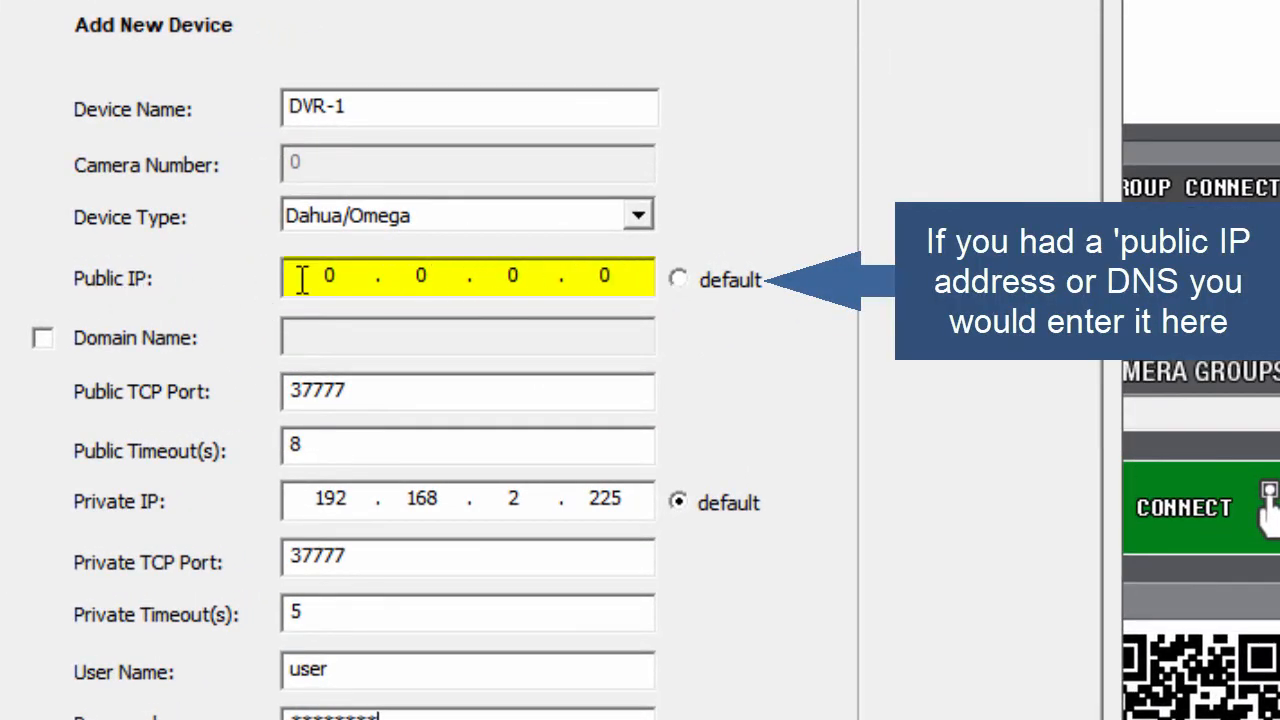
- Apply the DVR-1 settings to add the device to the device list, acknowledging the completion notice
left_click(678, 280)
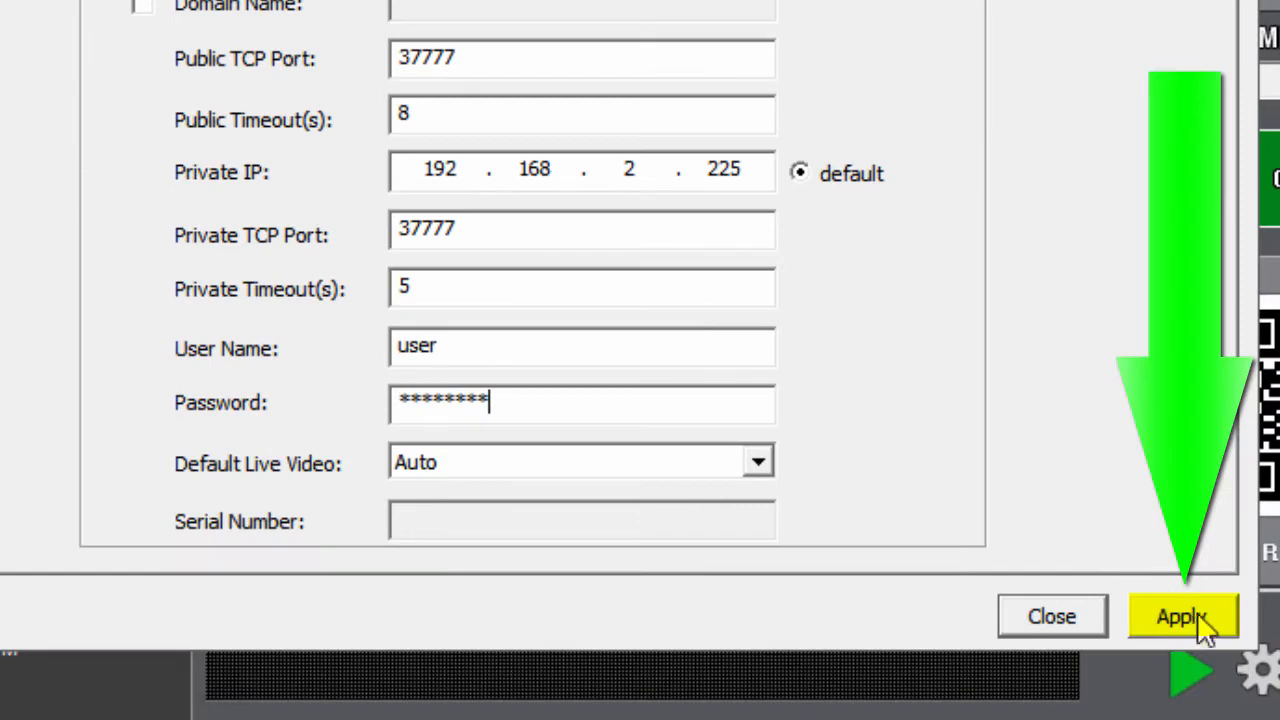
left_click(1190, 620)
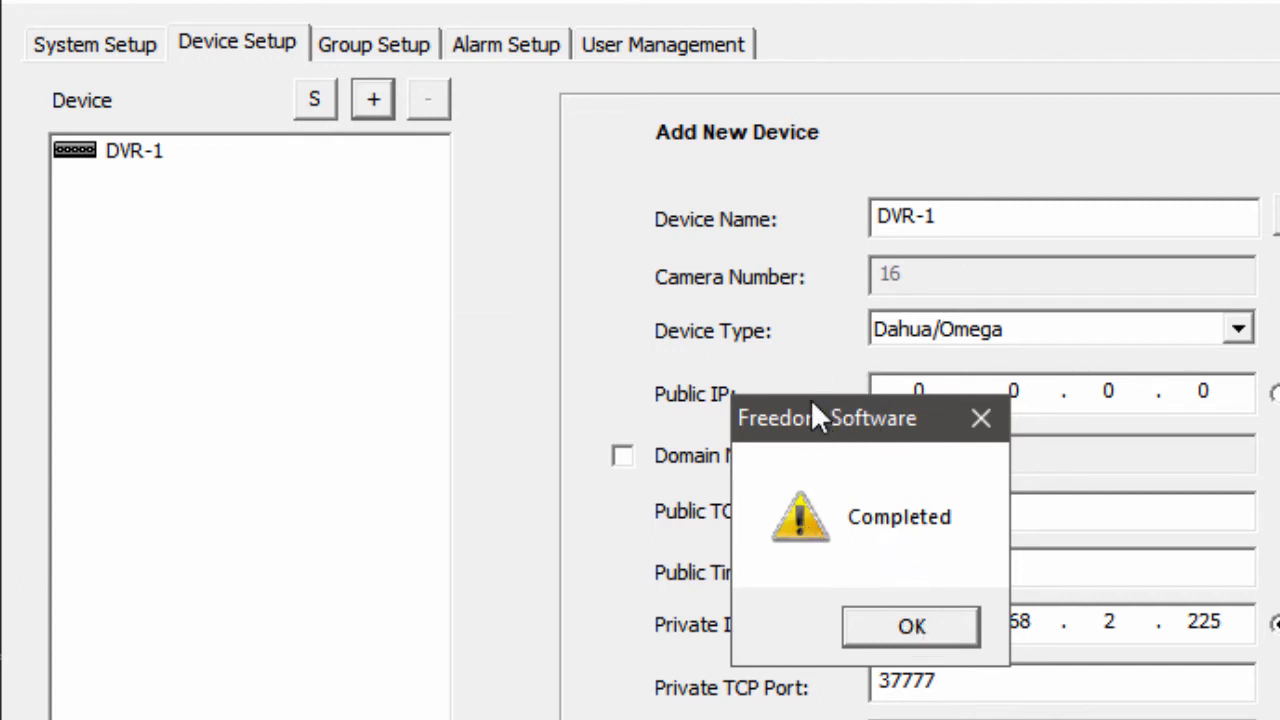
left_click(913, 628)
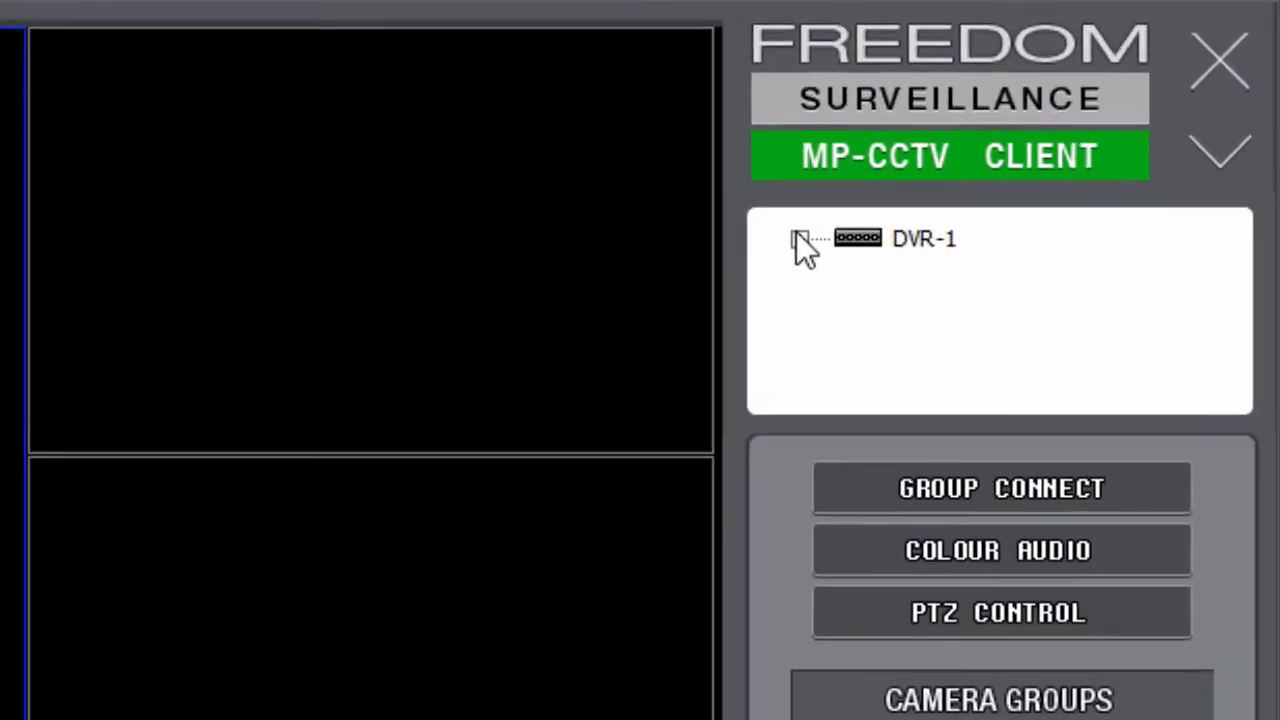
- Expand DVR-1 and show its cameras OM-IP-HDW5231R-ZE 71, Rear CarPark IPC 76 and Front Carpark Starlight 77 live in empty video tiles
left_click(1048, 115)
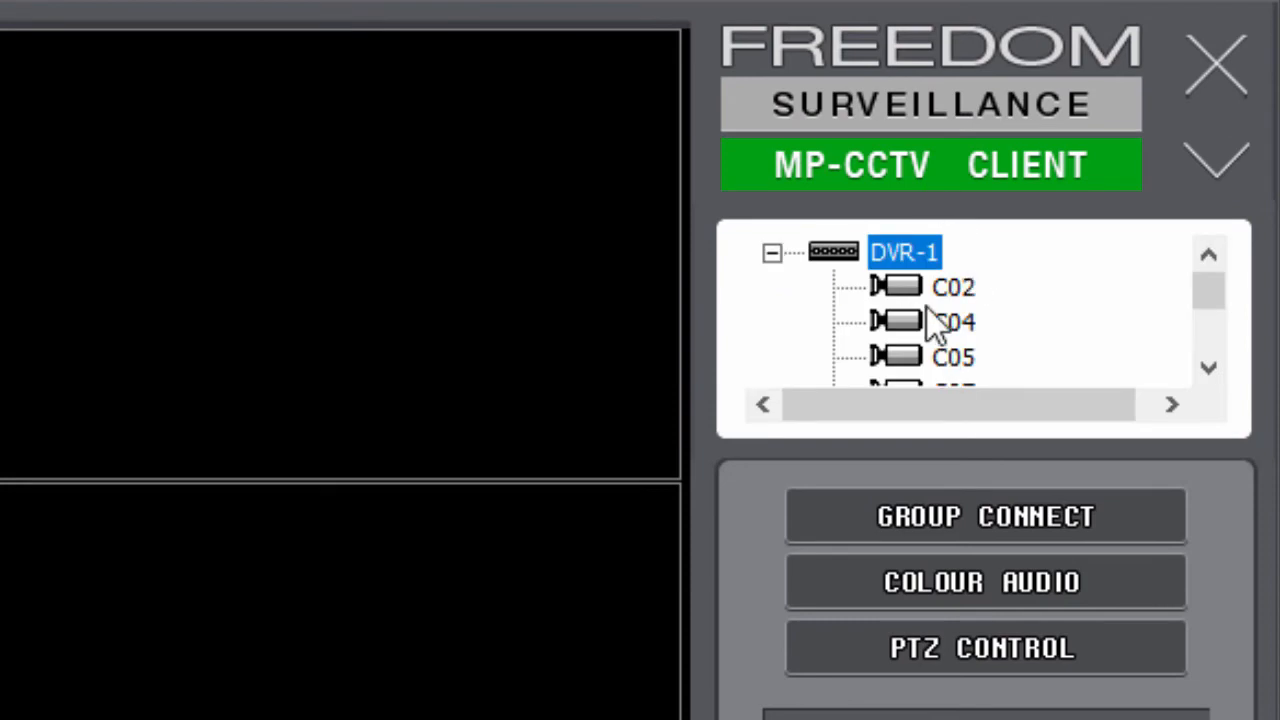
scroll(1026, 323, "down", 5)
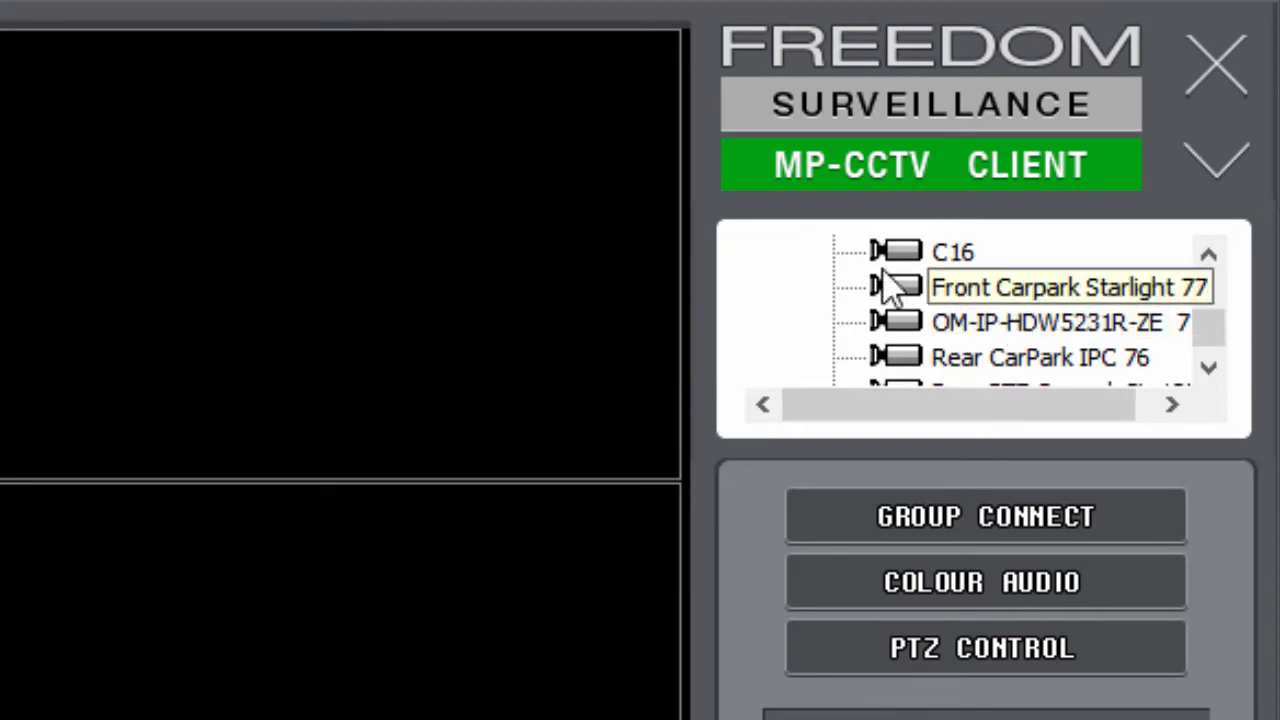
left_click_drag(997, 354, 300, 350)
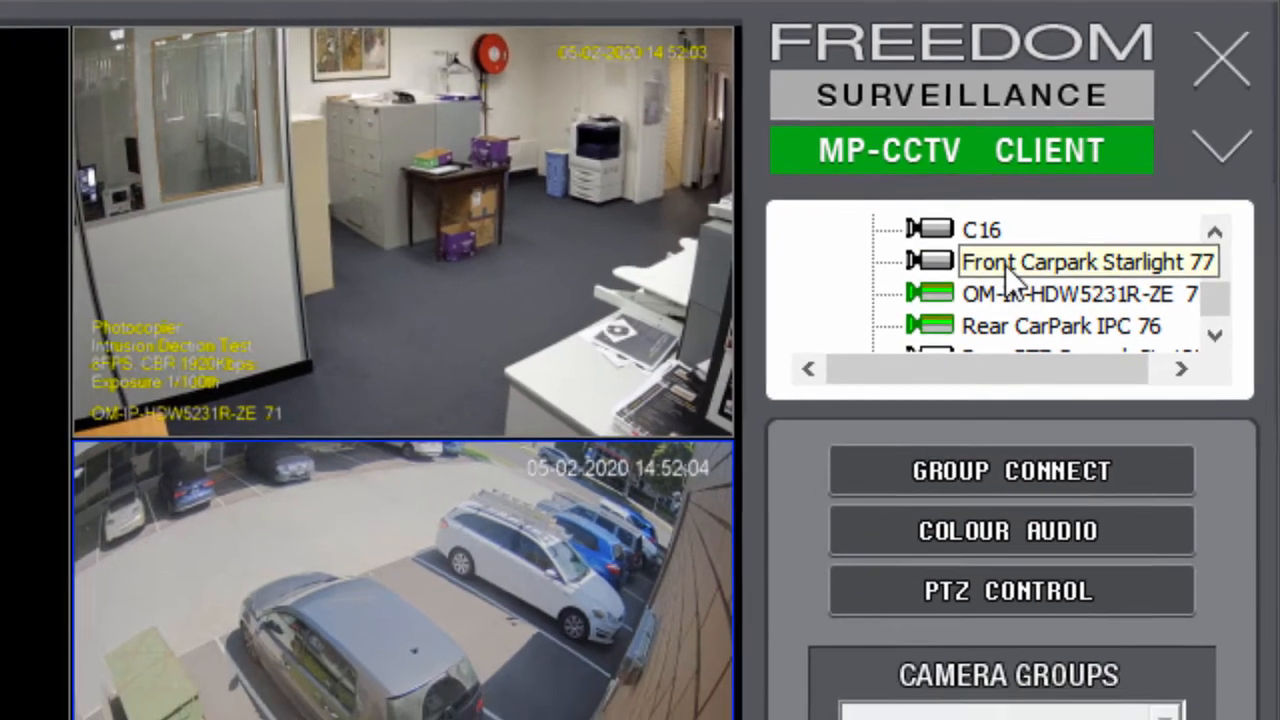
left_click_drag(973, 292, 99, 282)
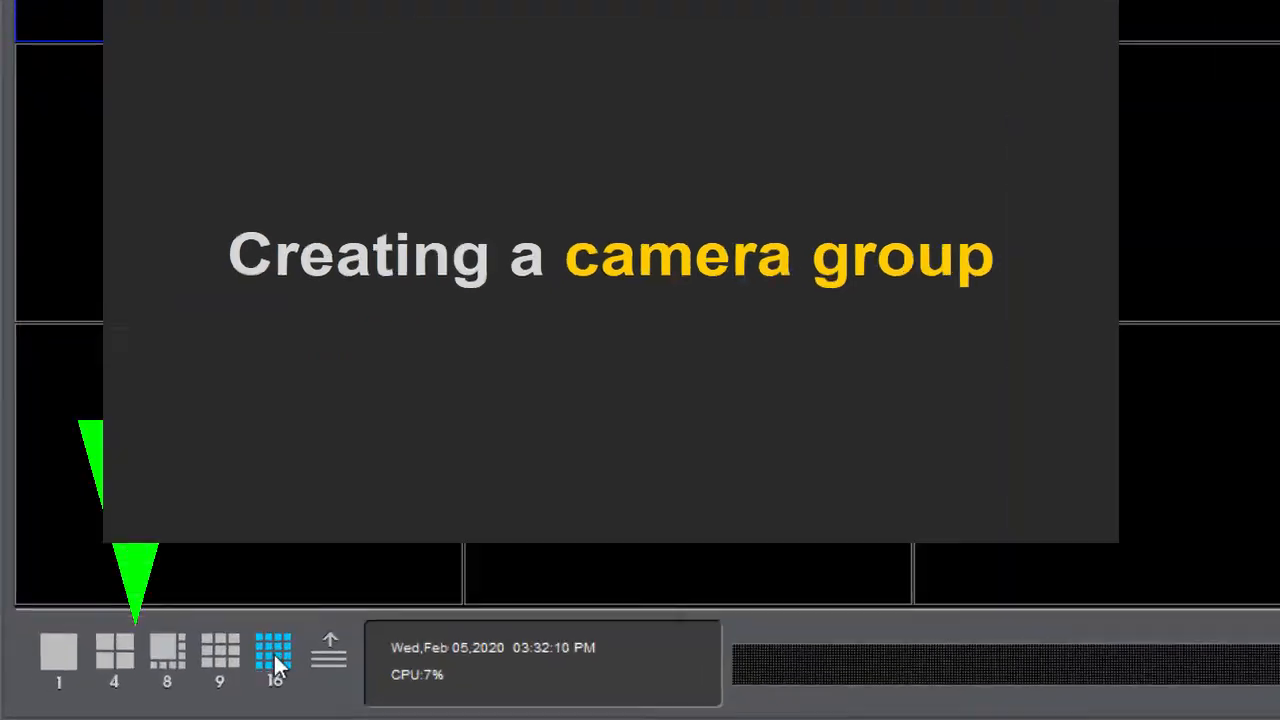
- Switch to the nine-tile layout and place Front Carpark Starlight 77 and OM-IP-HDW5231R-ZE 71 in the first two tiles of the top row
left_click(202, 672)
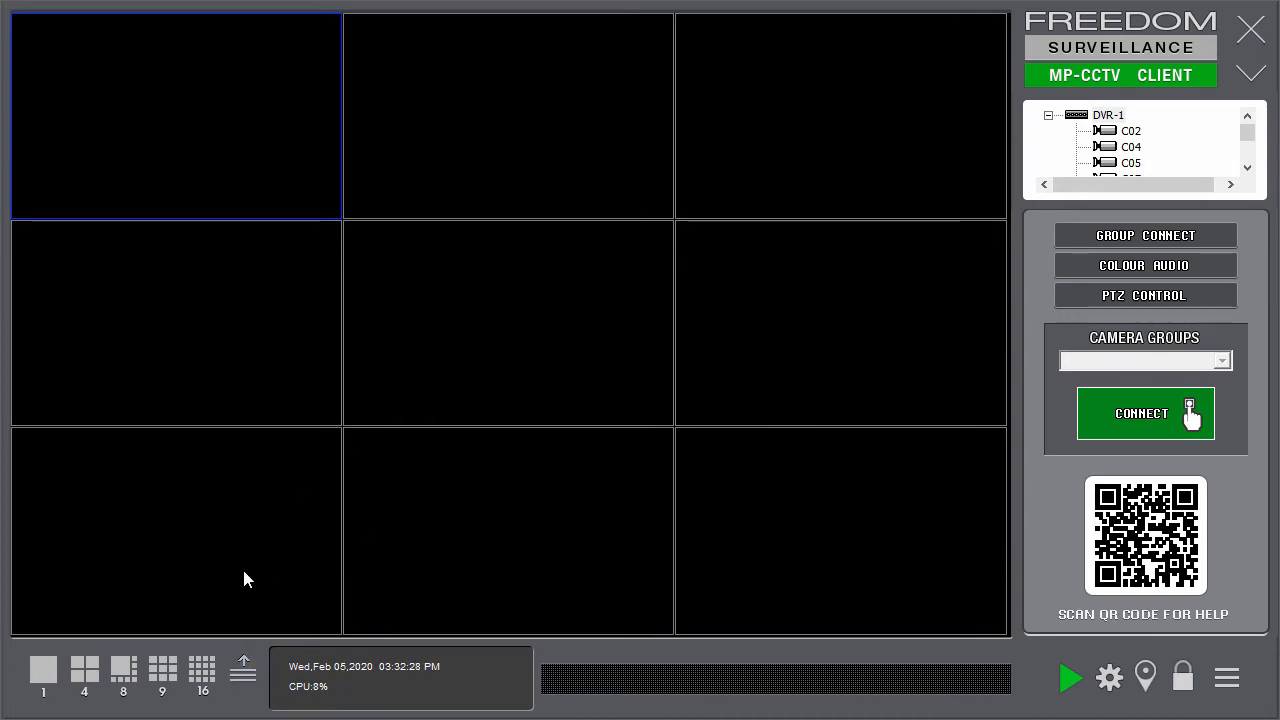
left_click(1247, 167)
left_click(1247, 167)
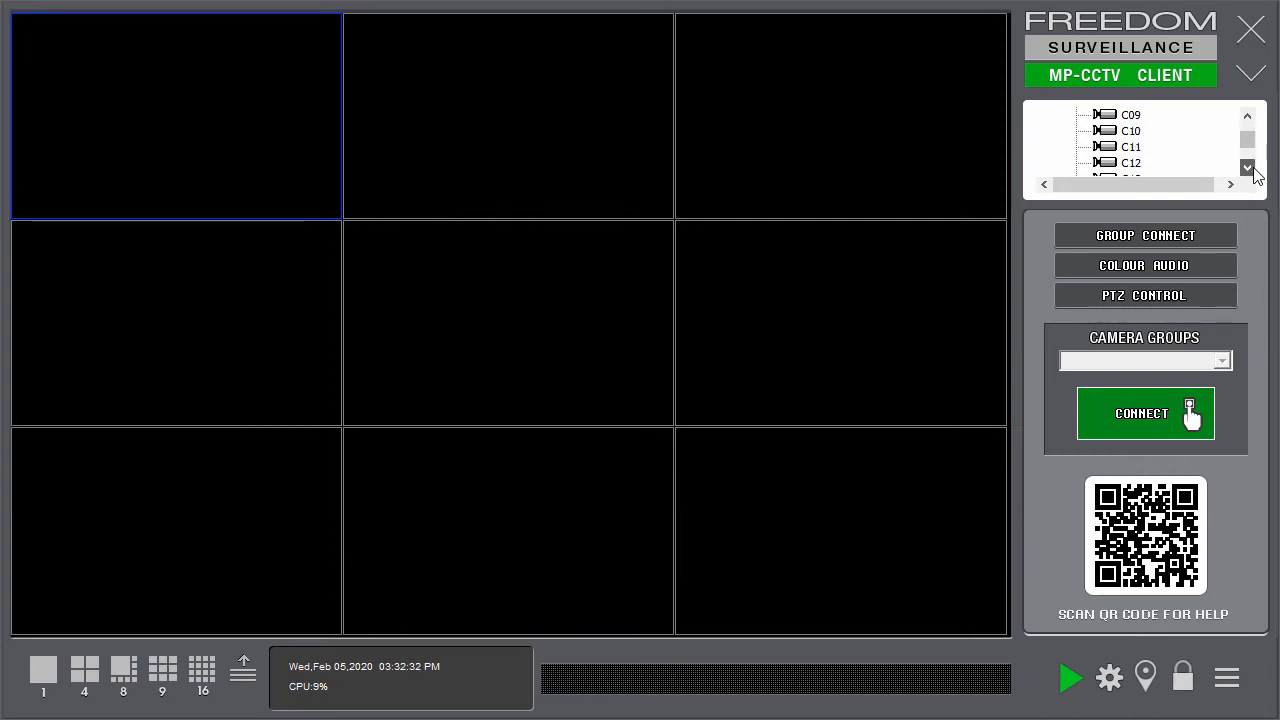
left_click(1252, 168)
left_click(1253, 169)
left_click(1253, 169)
left_click(1253, 169)
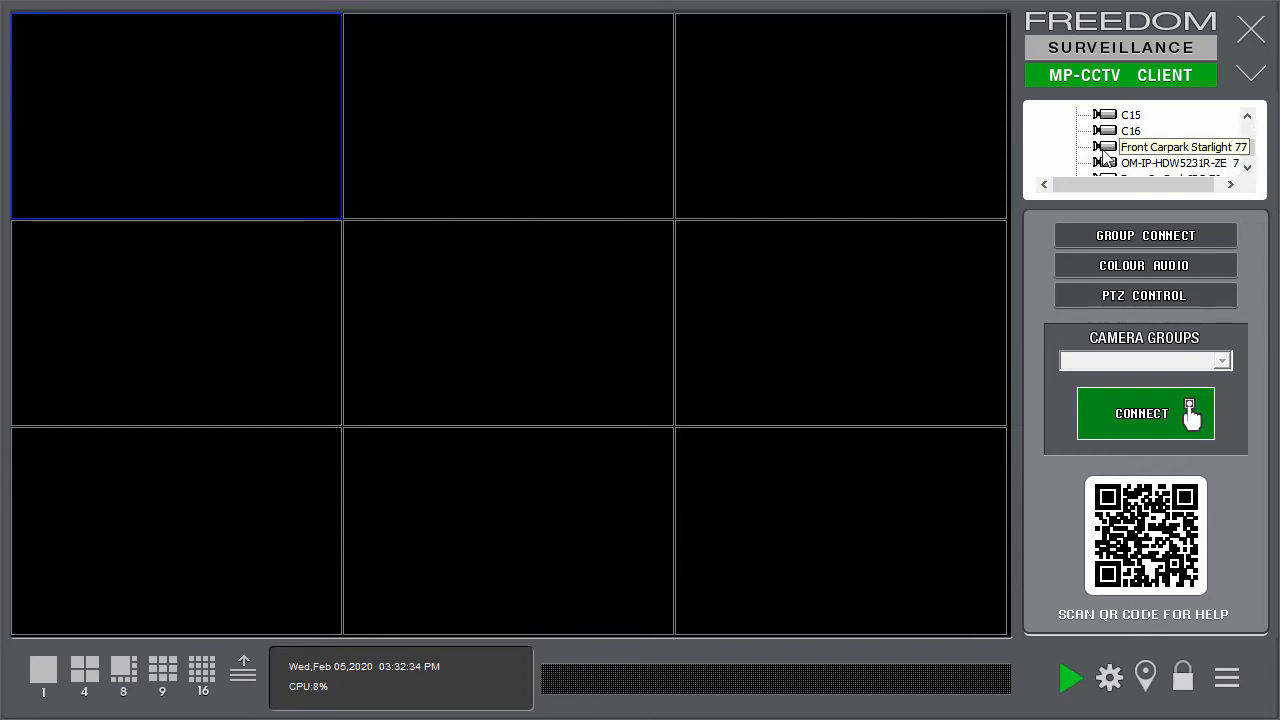
left_click_drag(1104, 148, 268, 164)
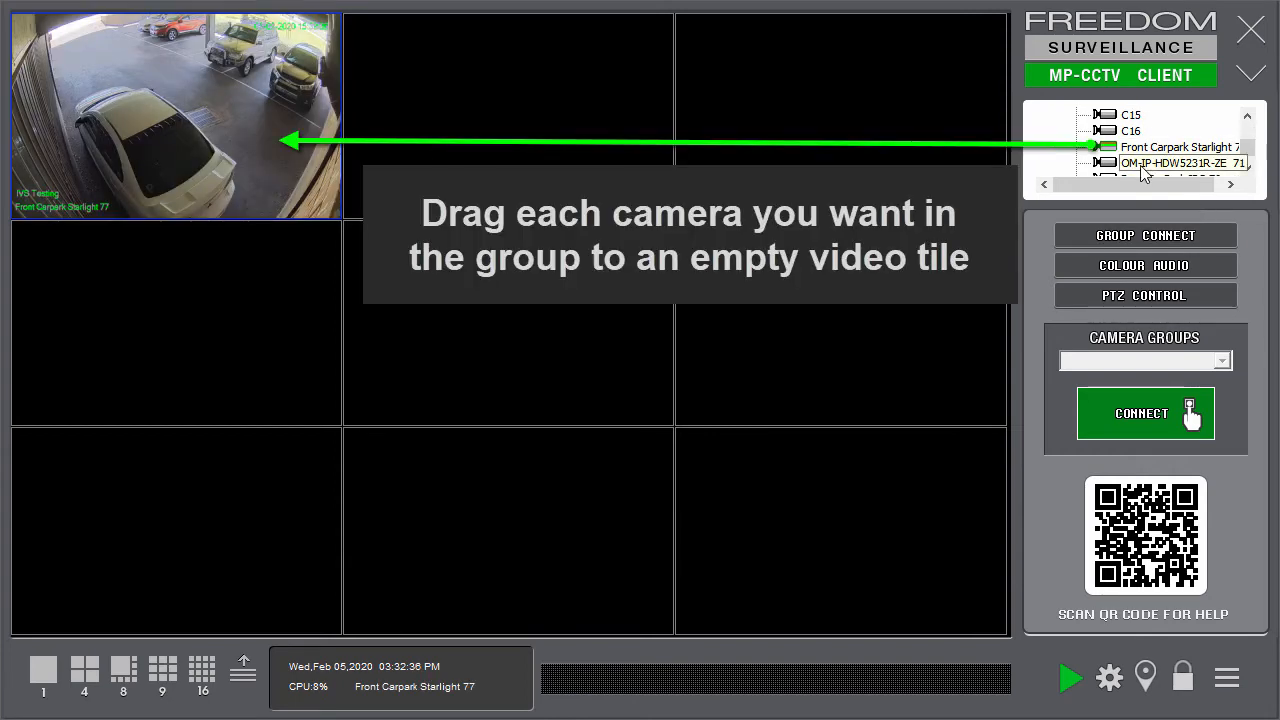
left_click_drag(745, 160, 518, 145)
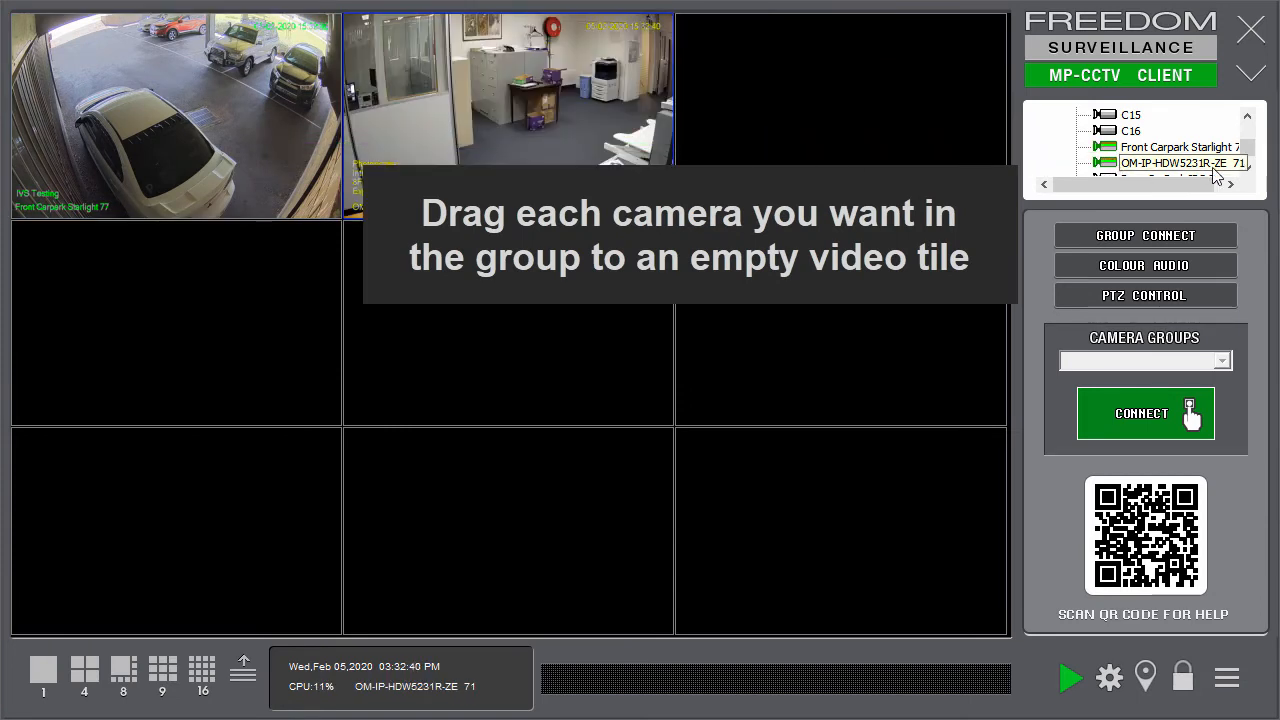
- Place Rear CarPark IPC 76 in the third tile of the top row and Rear PTZ Carpark SL-125 in the centre tile
left_click(1248, 169)
left_click(1248, 169)
left_click_drag(1106, 148, 897, 149)
left_click_drag(1108, 170, 443, 340)
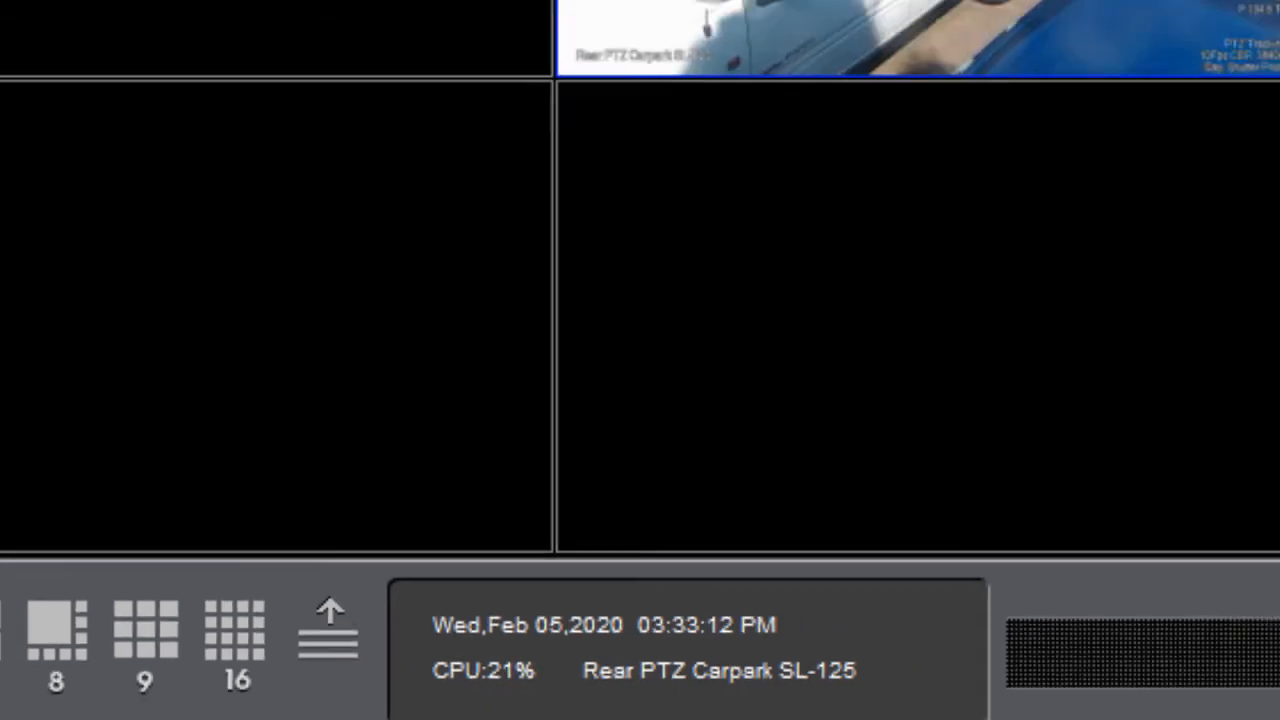
- Create a camera group from the current tile layout and name it My Group
right_click(694, 144)
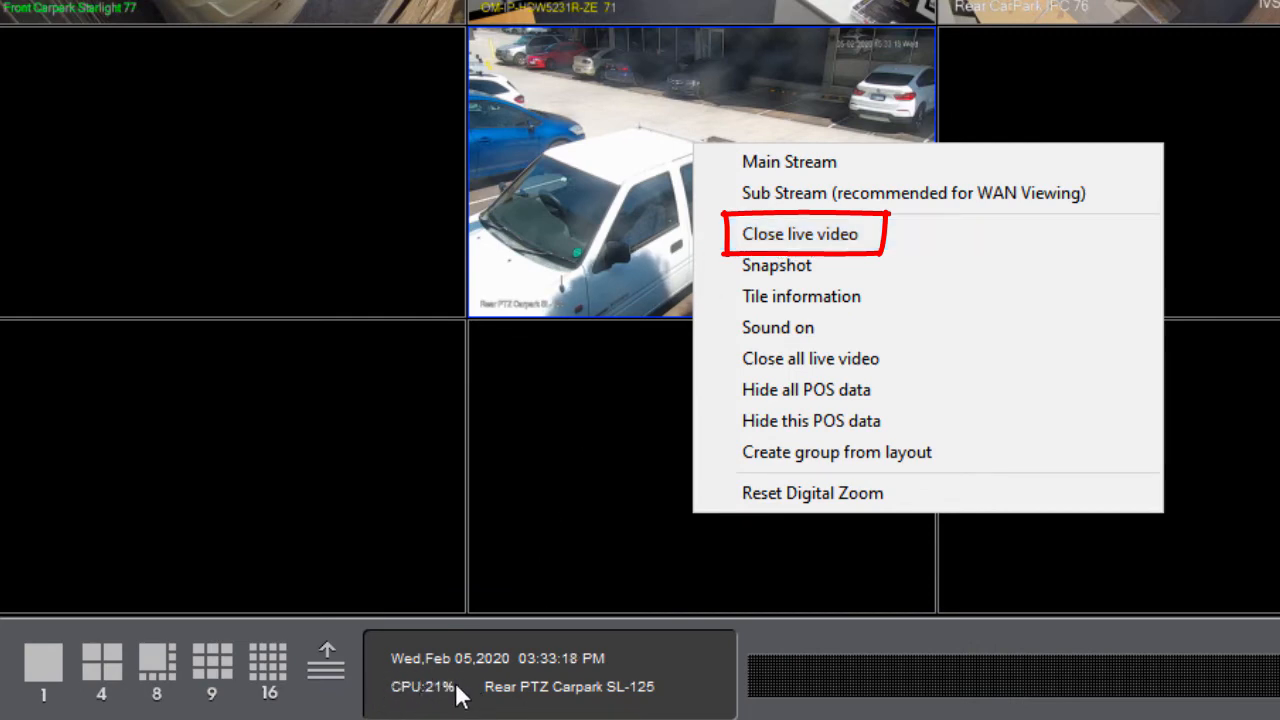
left_click(566, 254)
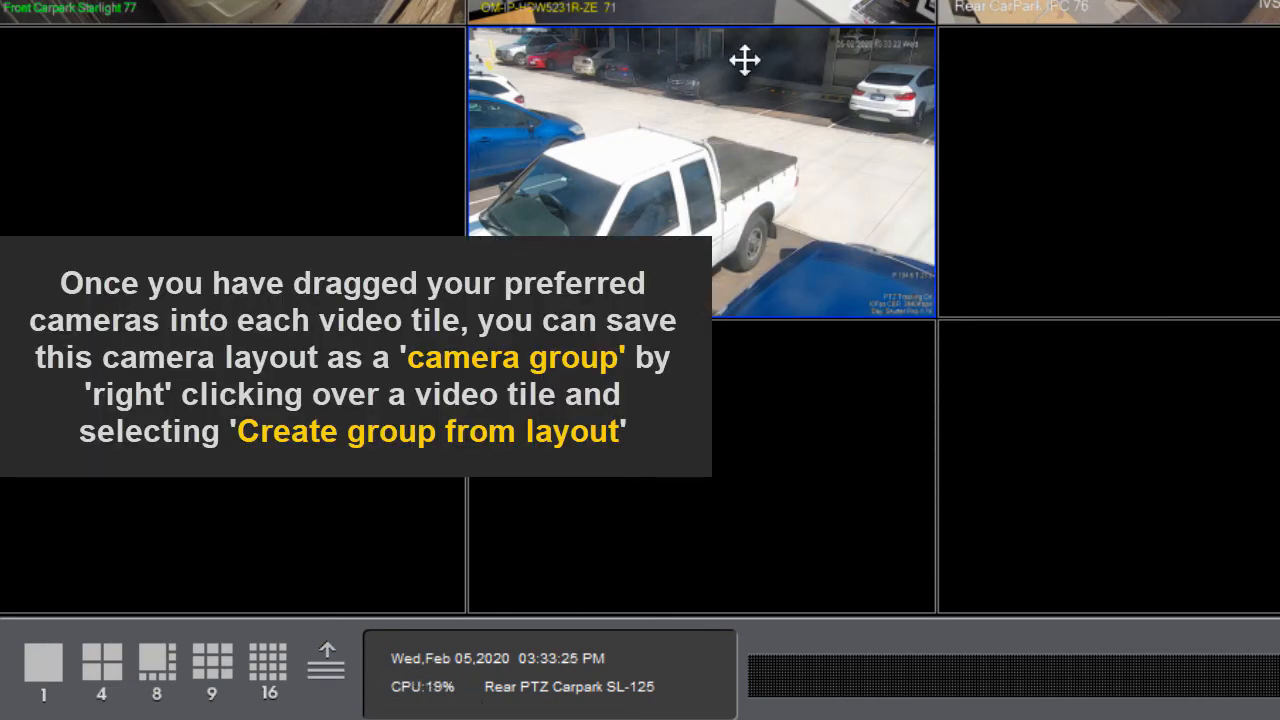
right_click(729, 147)
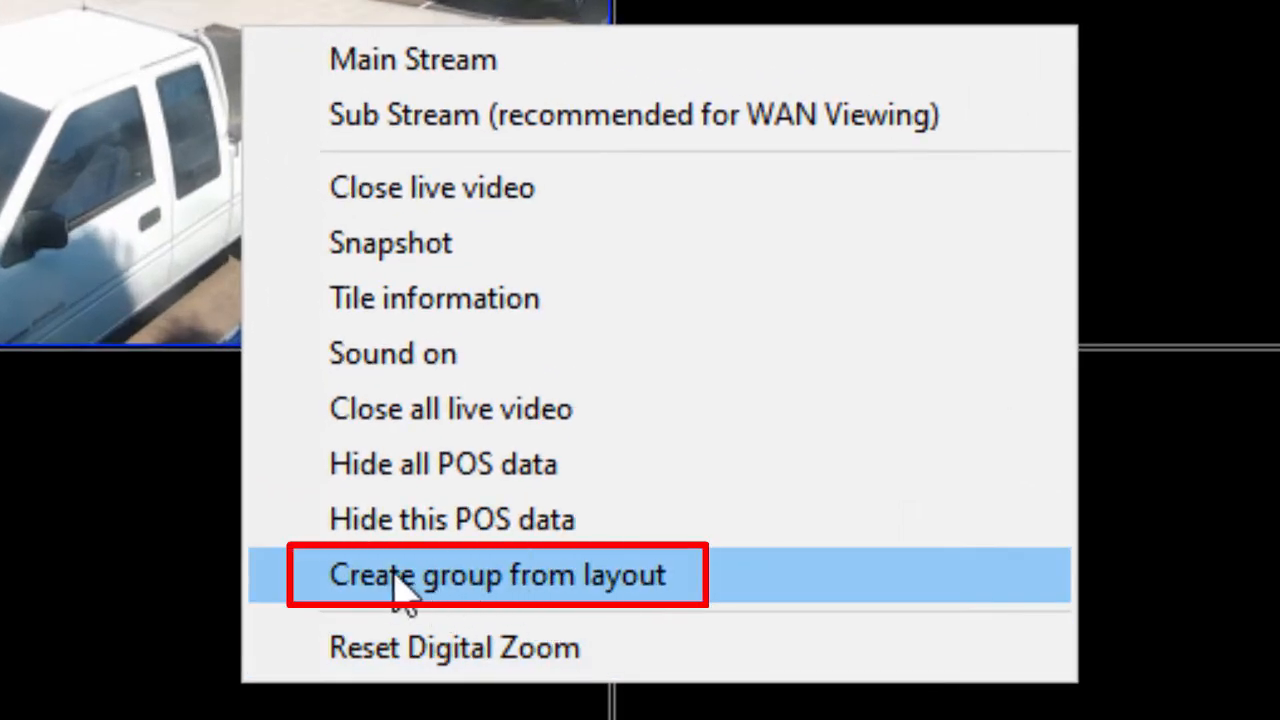
left_click(574, 589)
left_click_drag(610, 370, 317, 348)
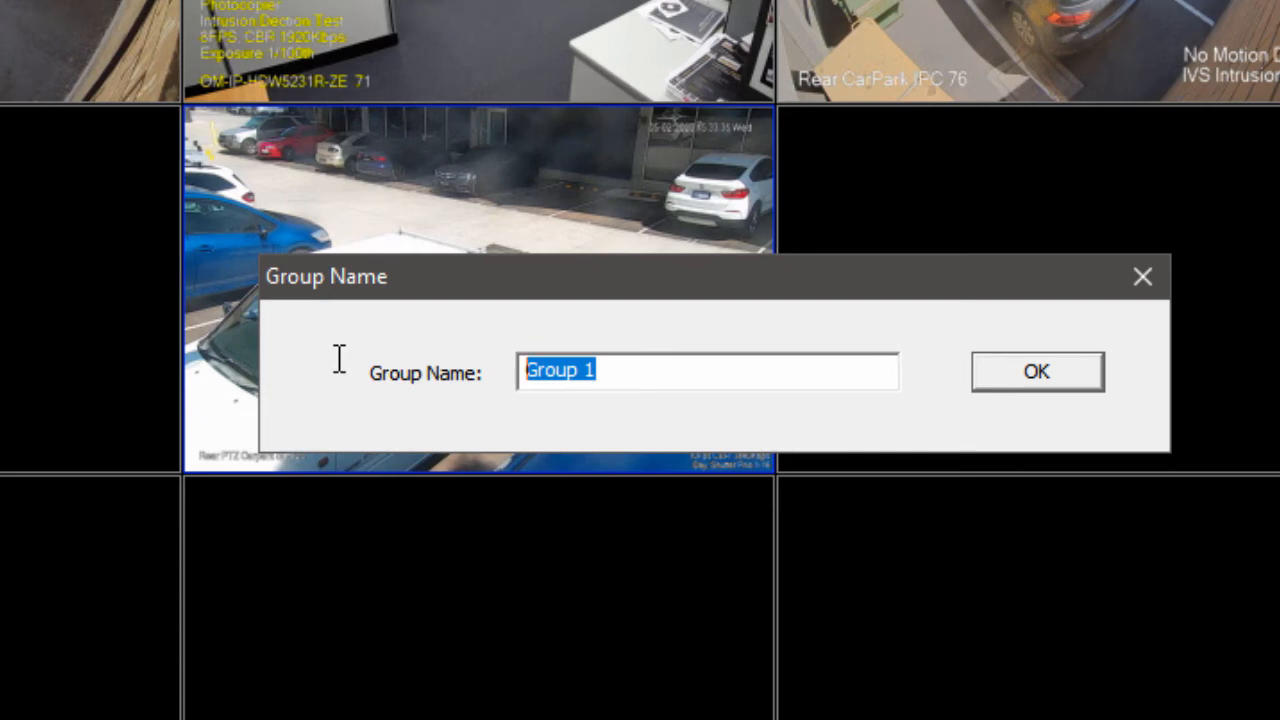
type("My Group")
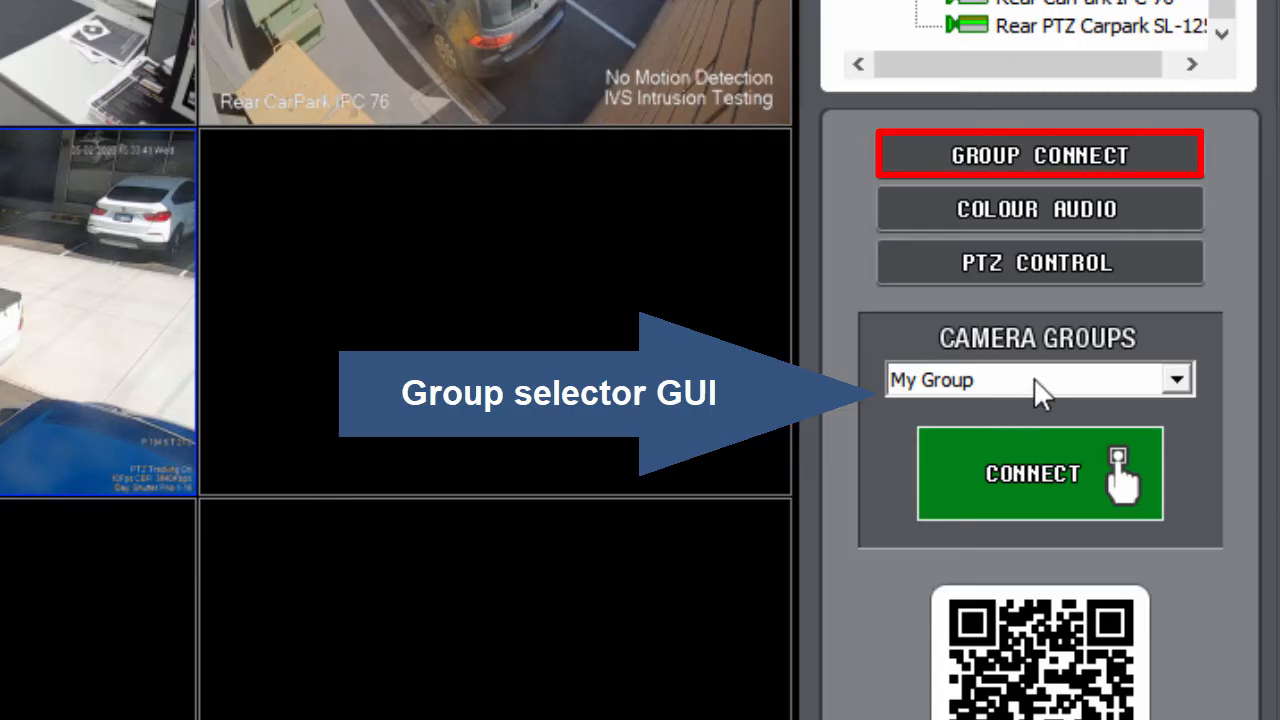
- Close all live video and reload the cameras by connecting the camera group My Group
left_click(1176, 380)
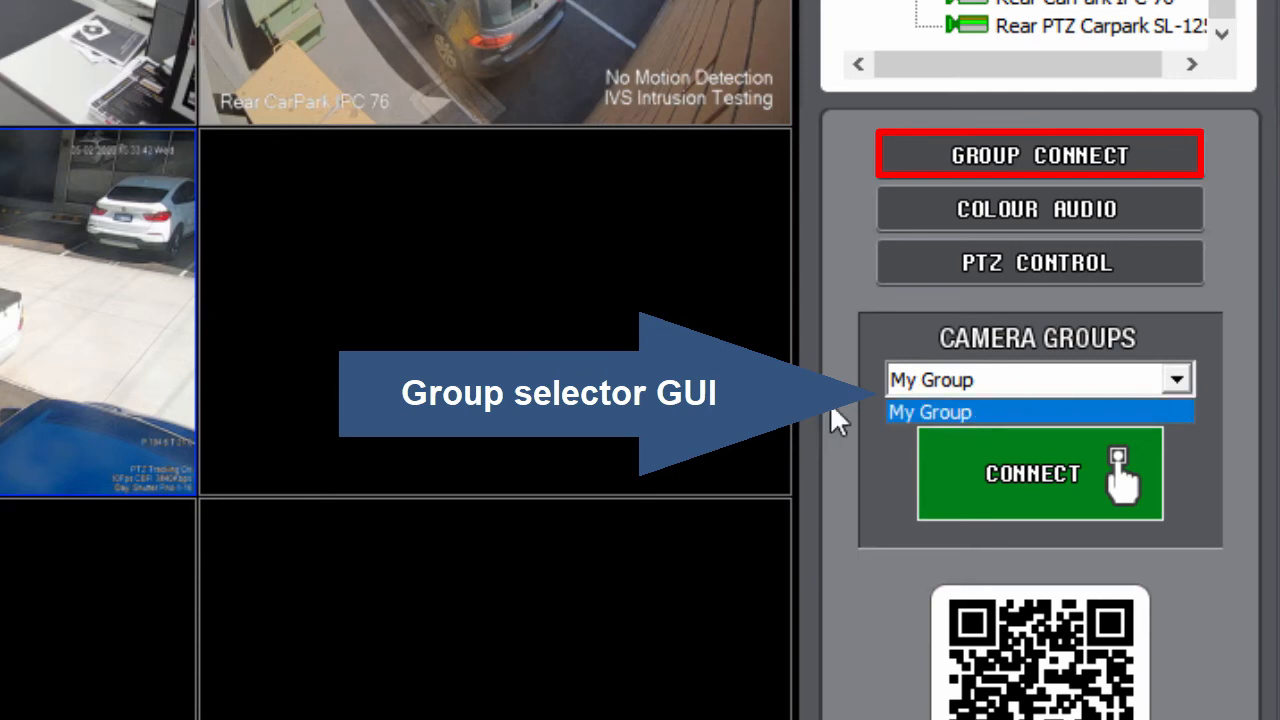
left_click(932, 380)
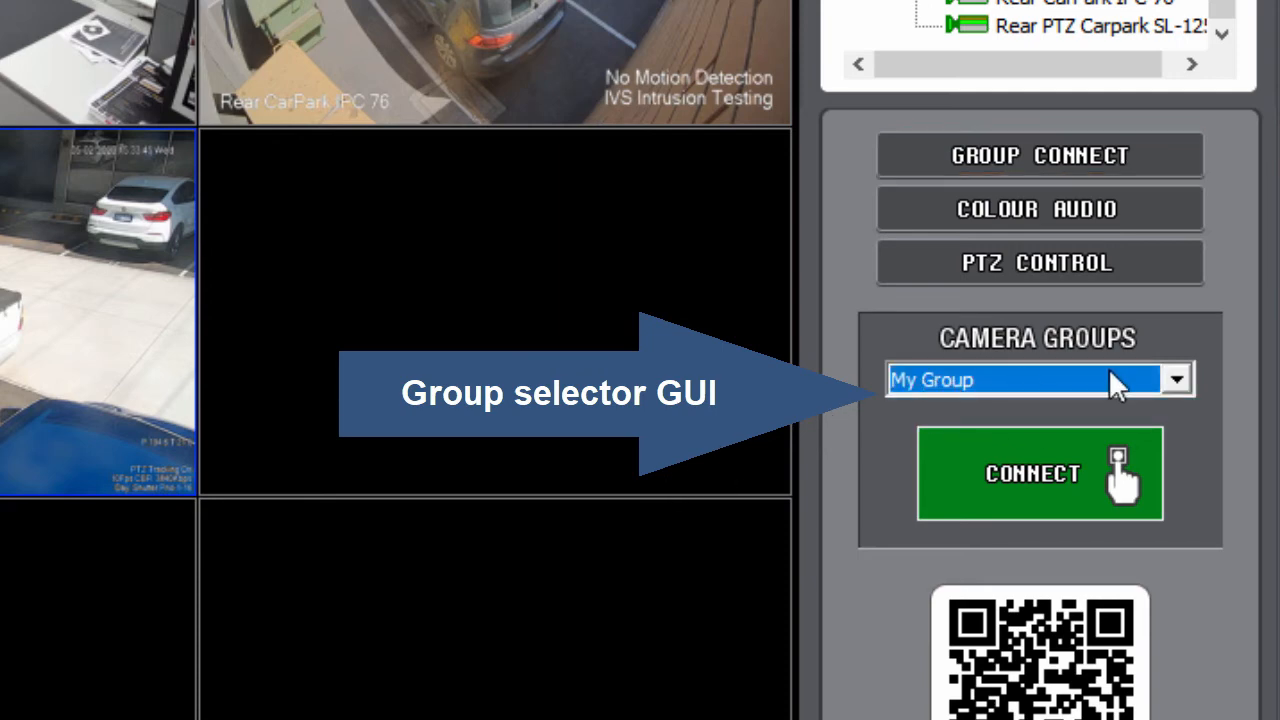
right_click(8, 288)
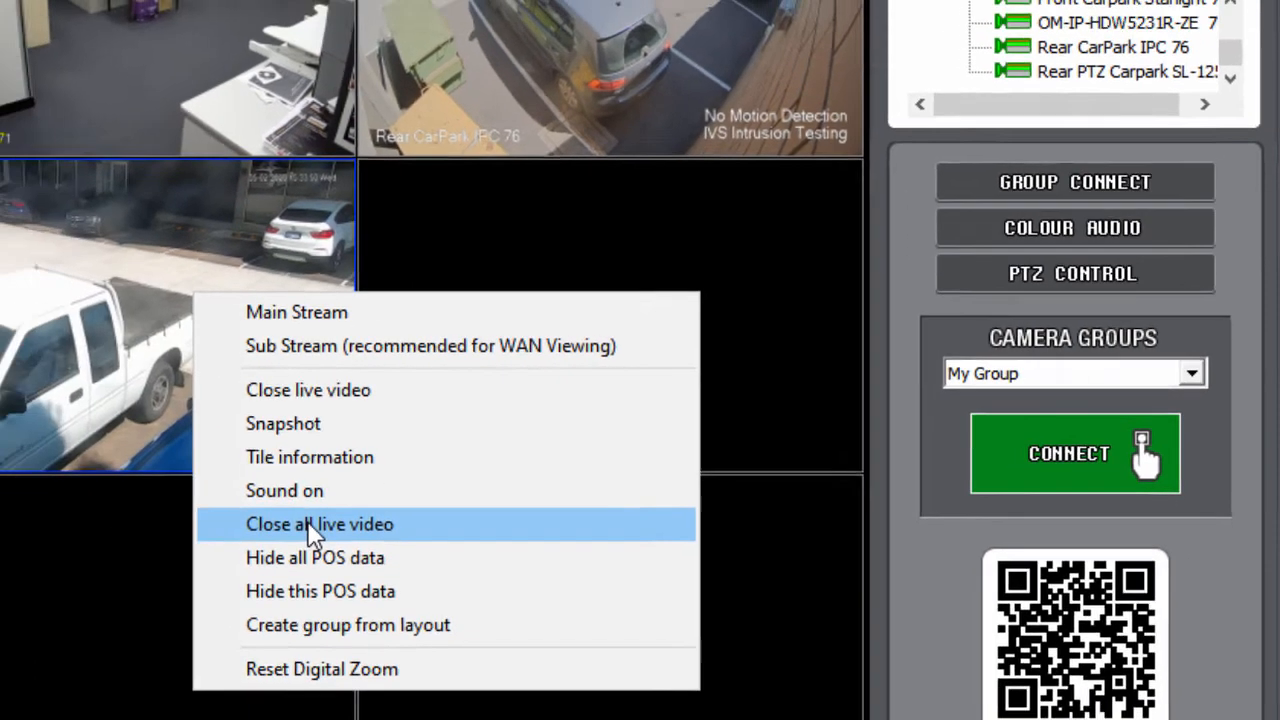
left_click(140, 557)
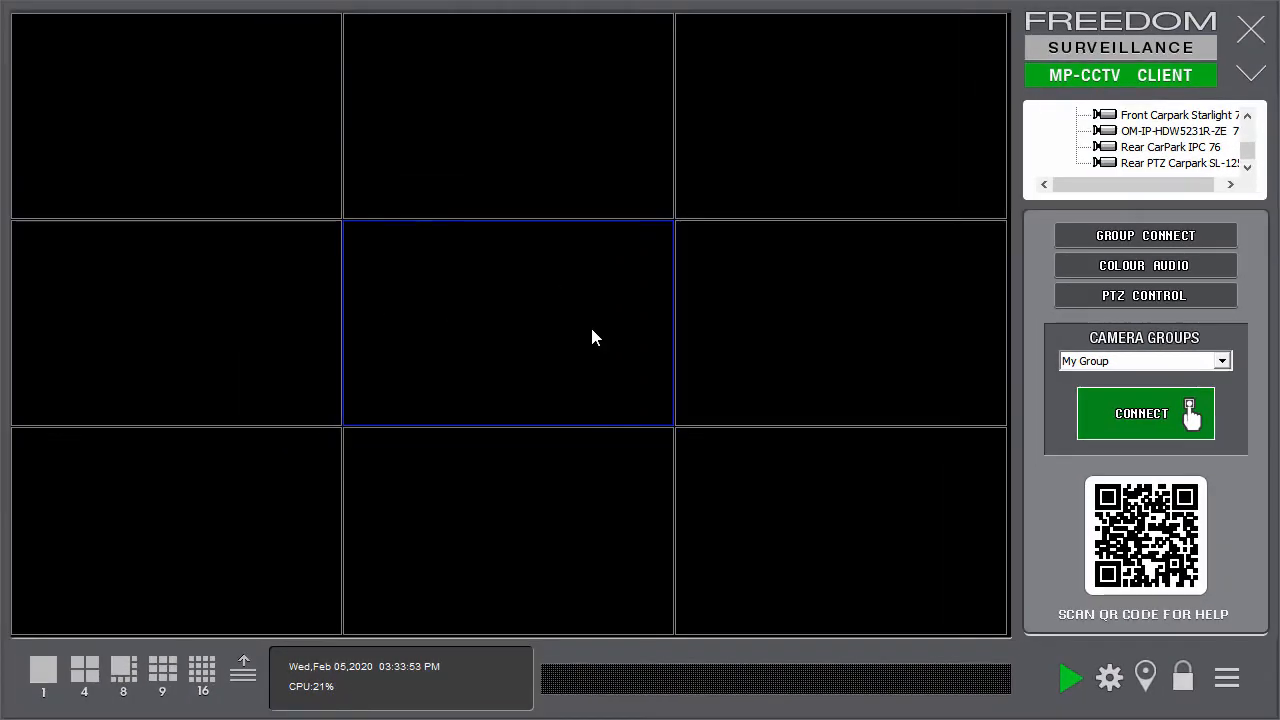
left_click(728, 367)
left_click(1145, 413)
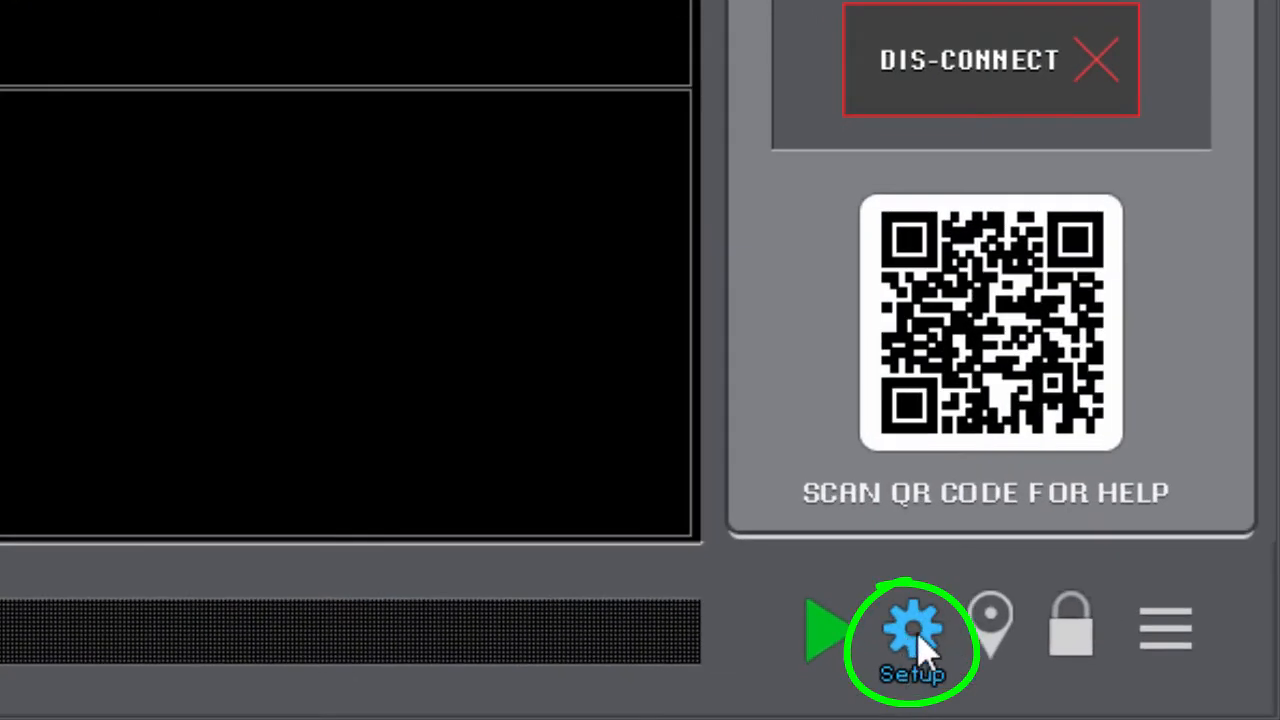
- Enable Auto start group for My Group in the group setup, apply the change and close the setup
left_click(908, 632)
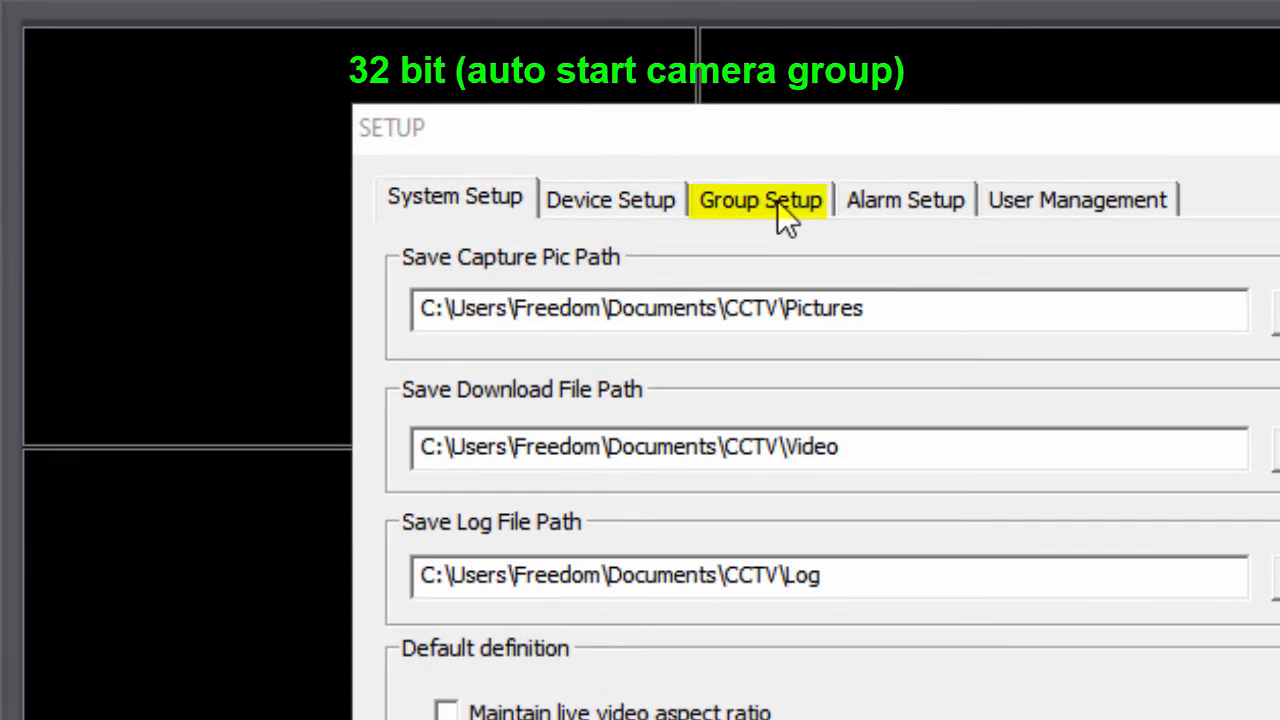
left_click(777, 200)
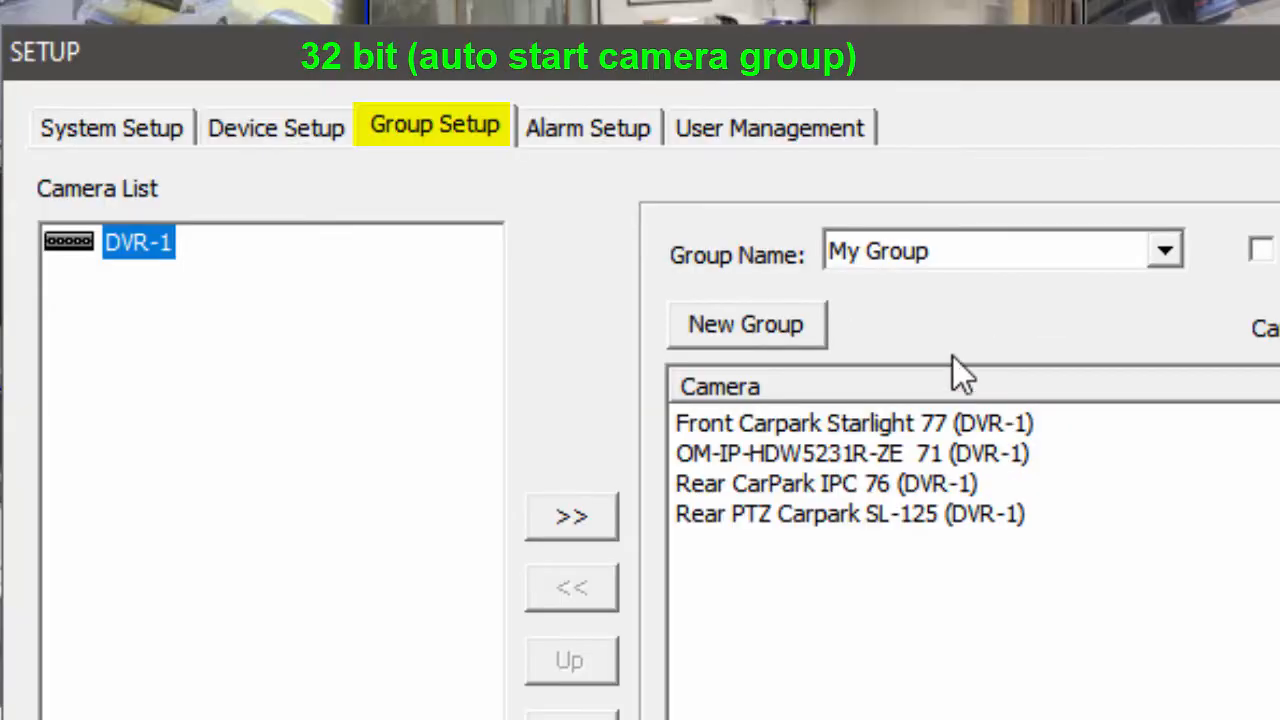
left_click(1166, 252)
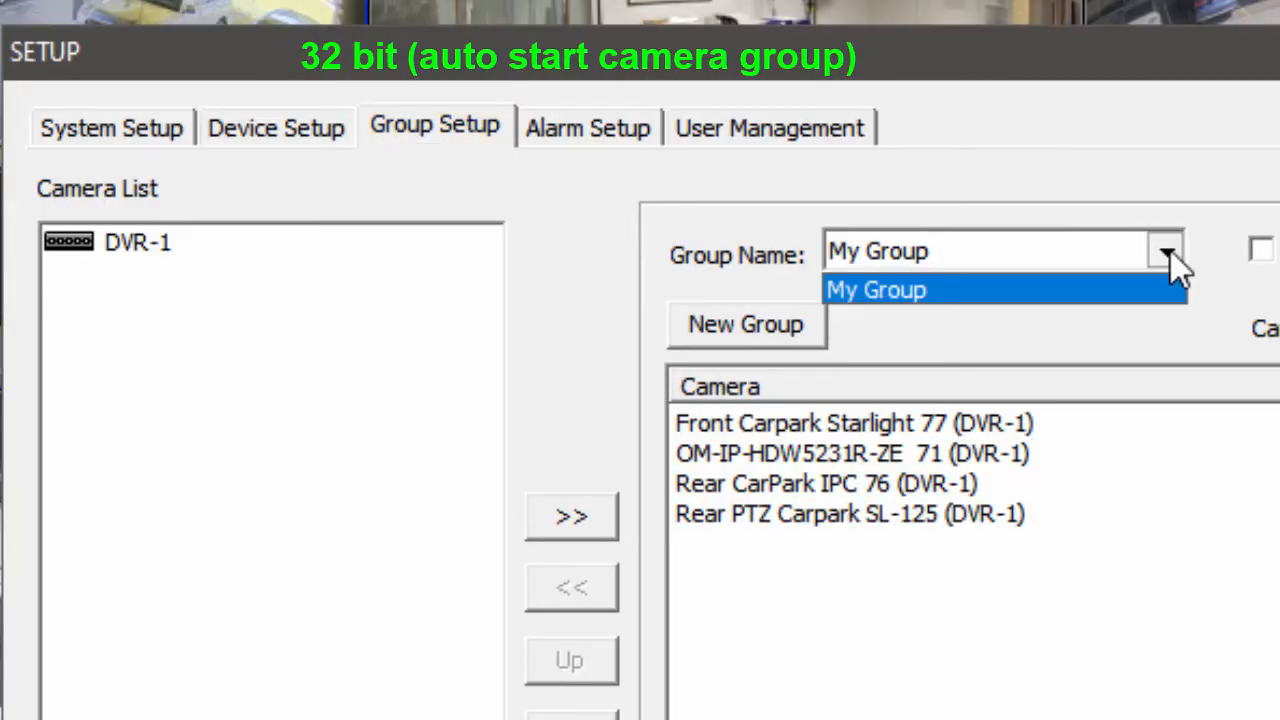
left_click(974, 255)
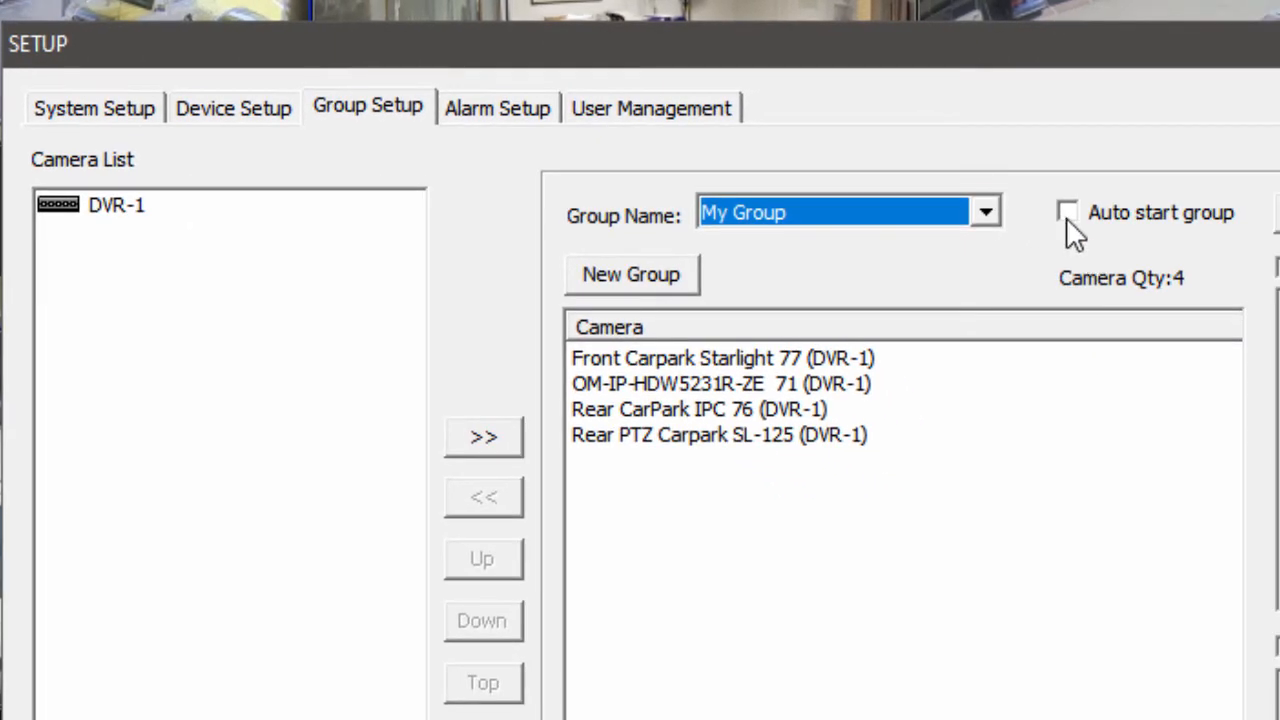
left_click(1069, 216)
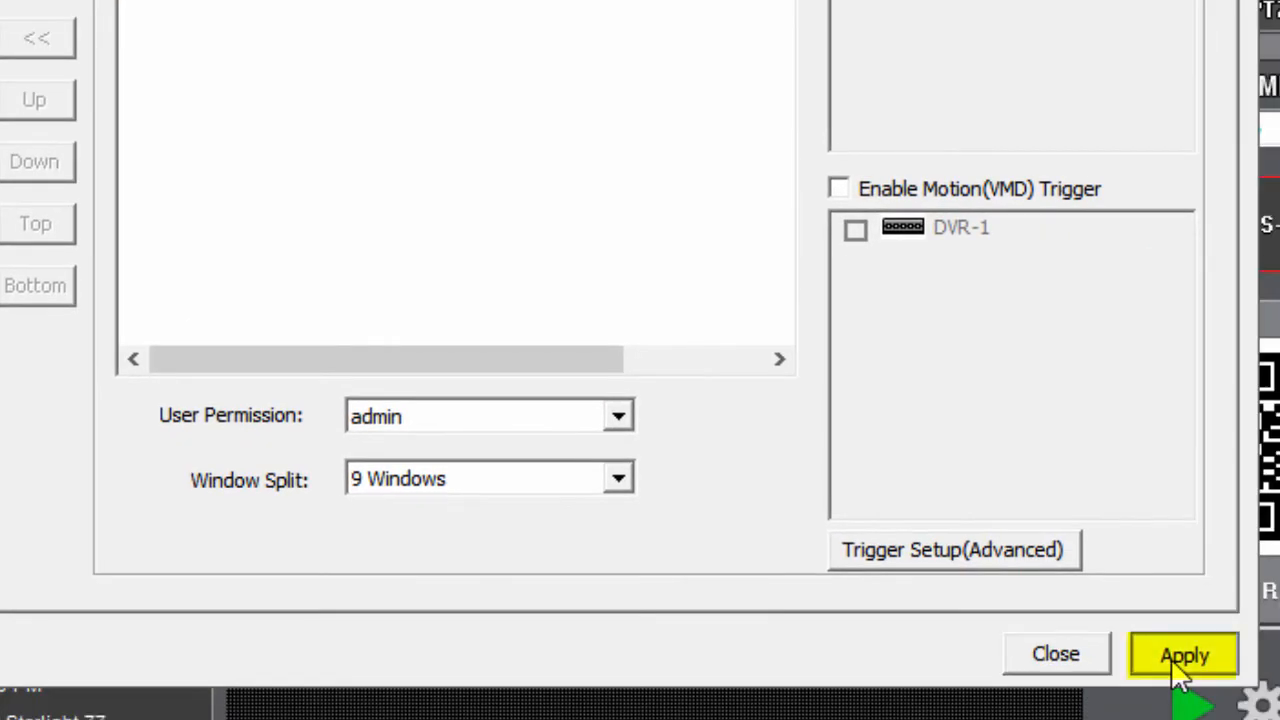
left_click(1178, 668)
left_click(474, 226)
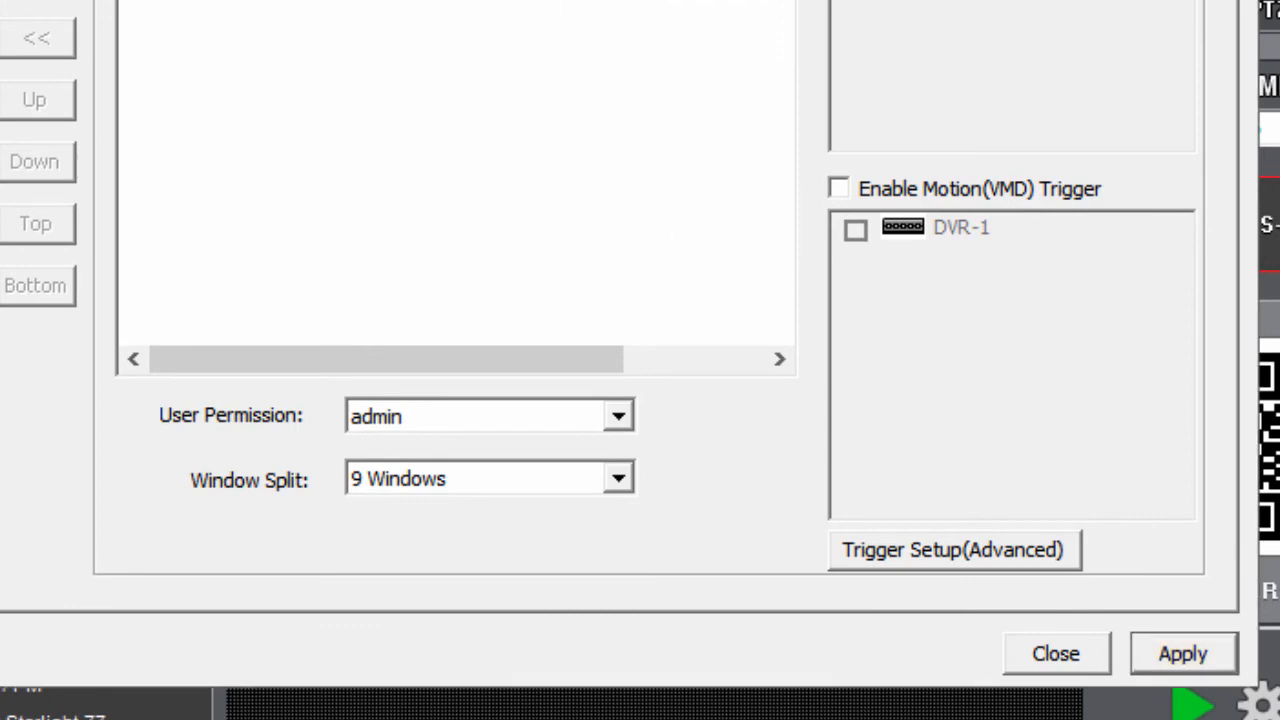
left_click(1045, 652)
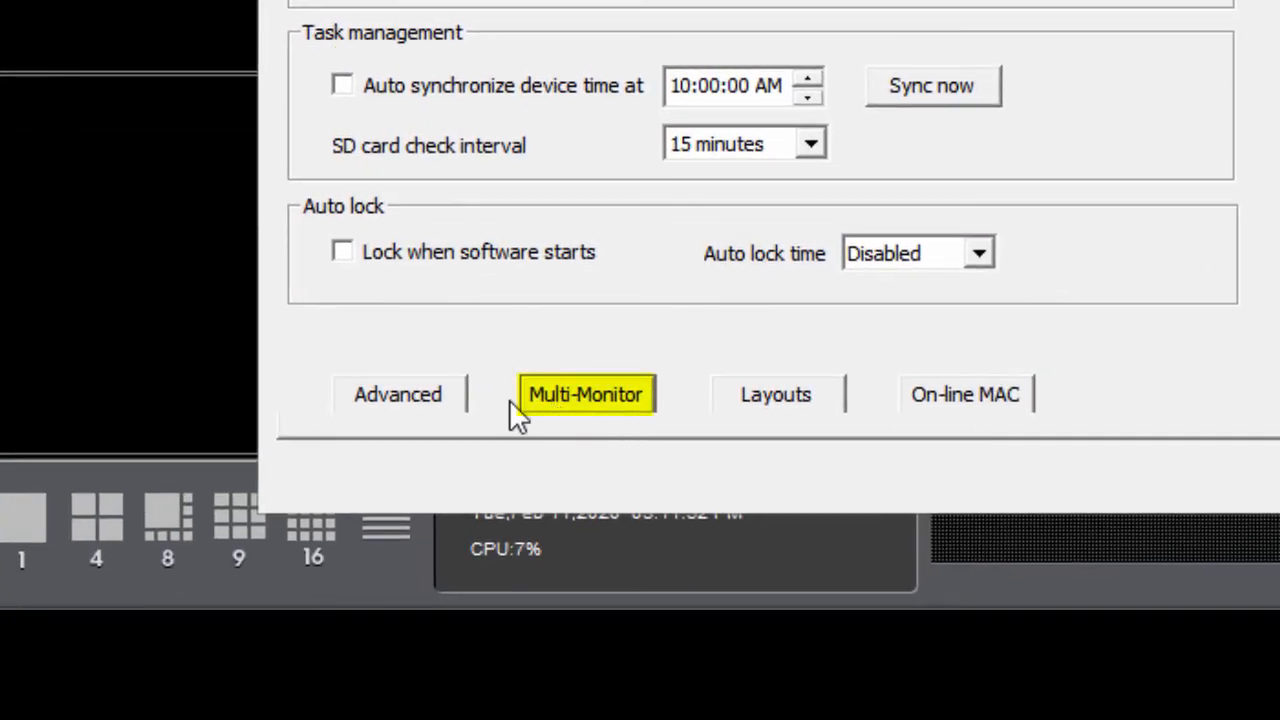
- In the Multi-Monitor setup, assign My Group as the group Monitor 1 opens at startup, apply it and close the dialog
left_click(617, 400)
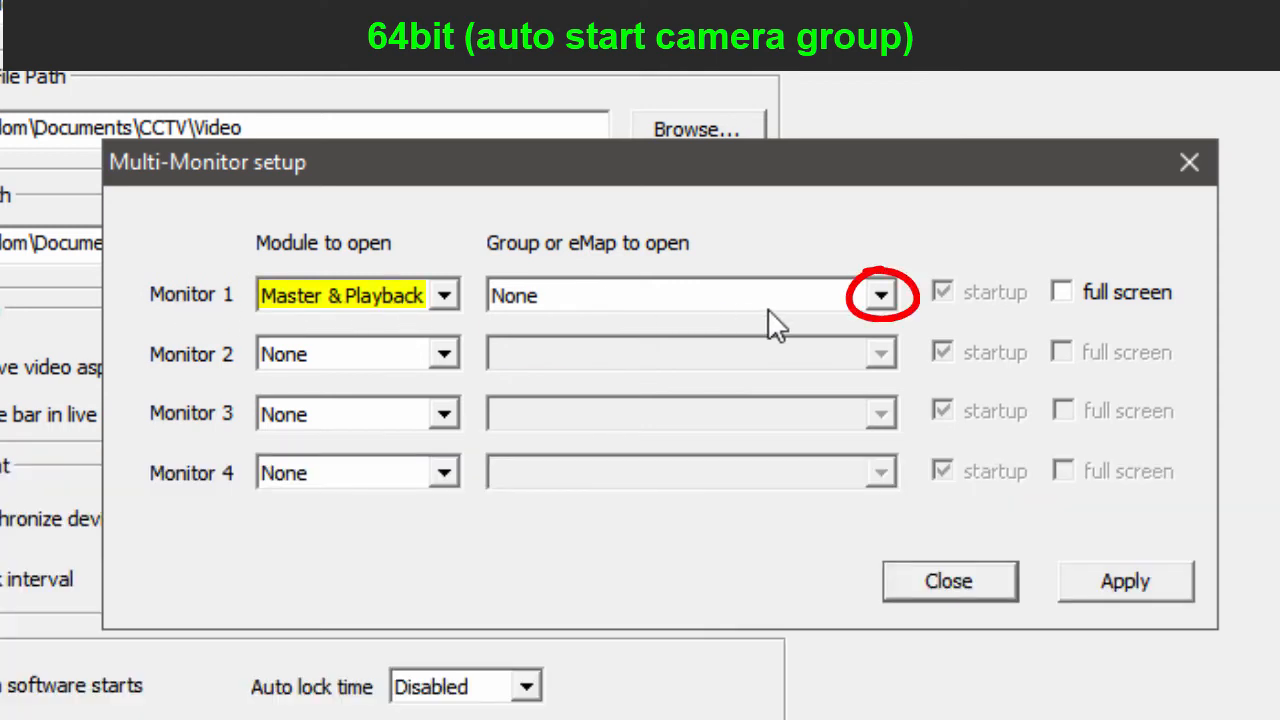
left_click(768, 309)
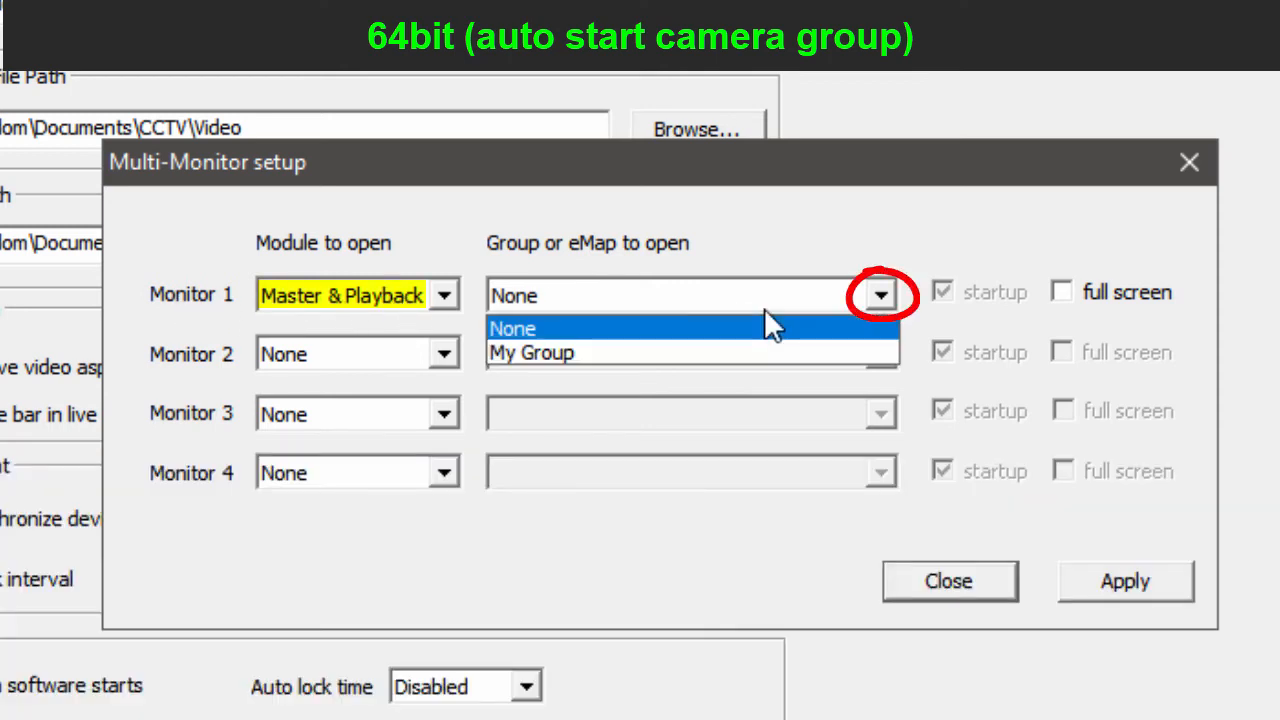
left_click(530, 352)
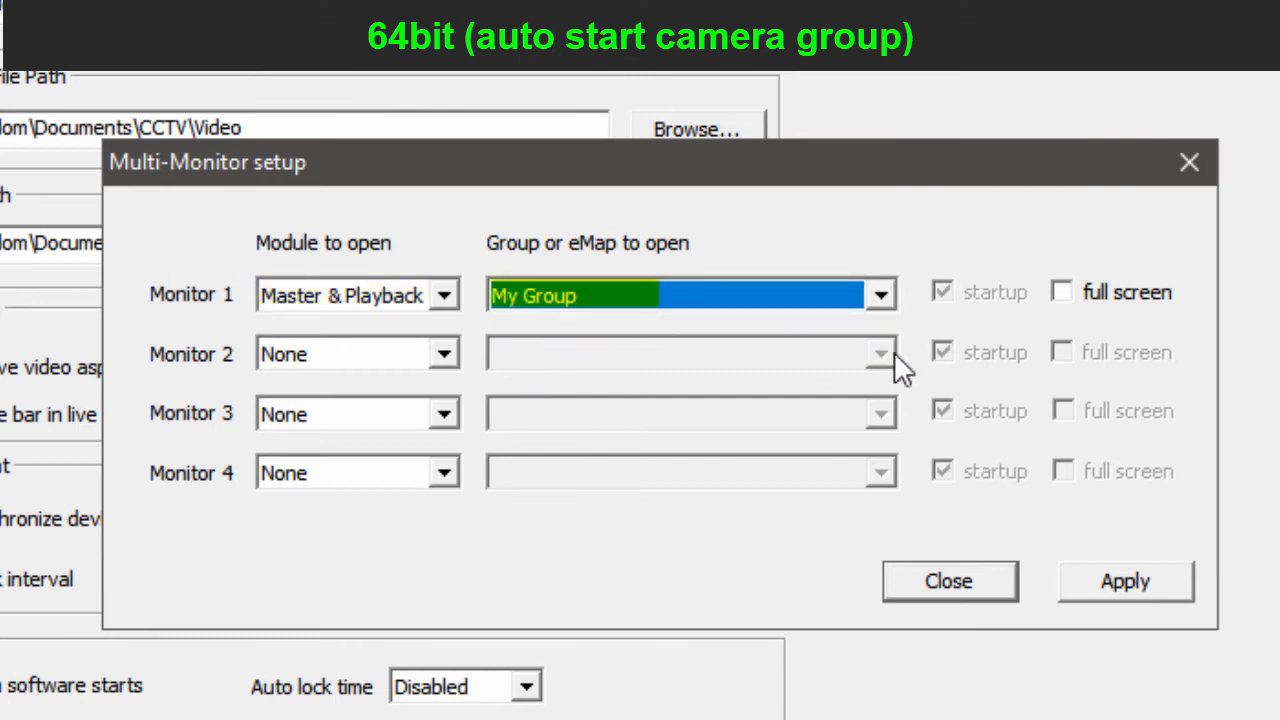
left_click(1111, 580)
left_click(702, 484)
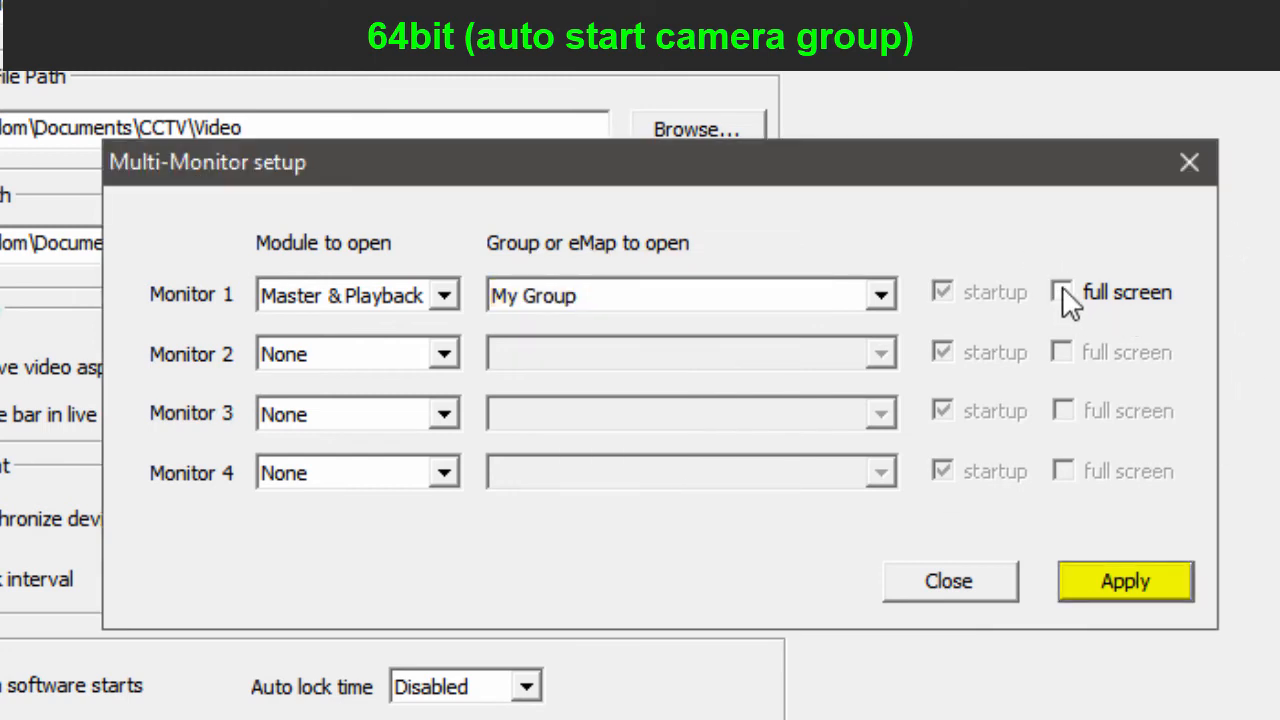
left_click(958, 582)
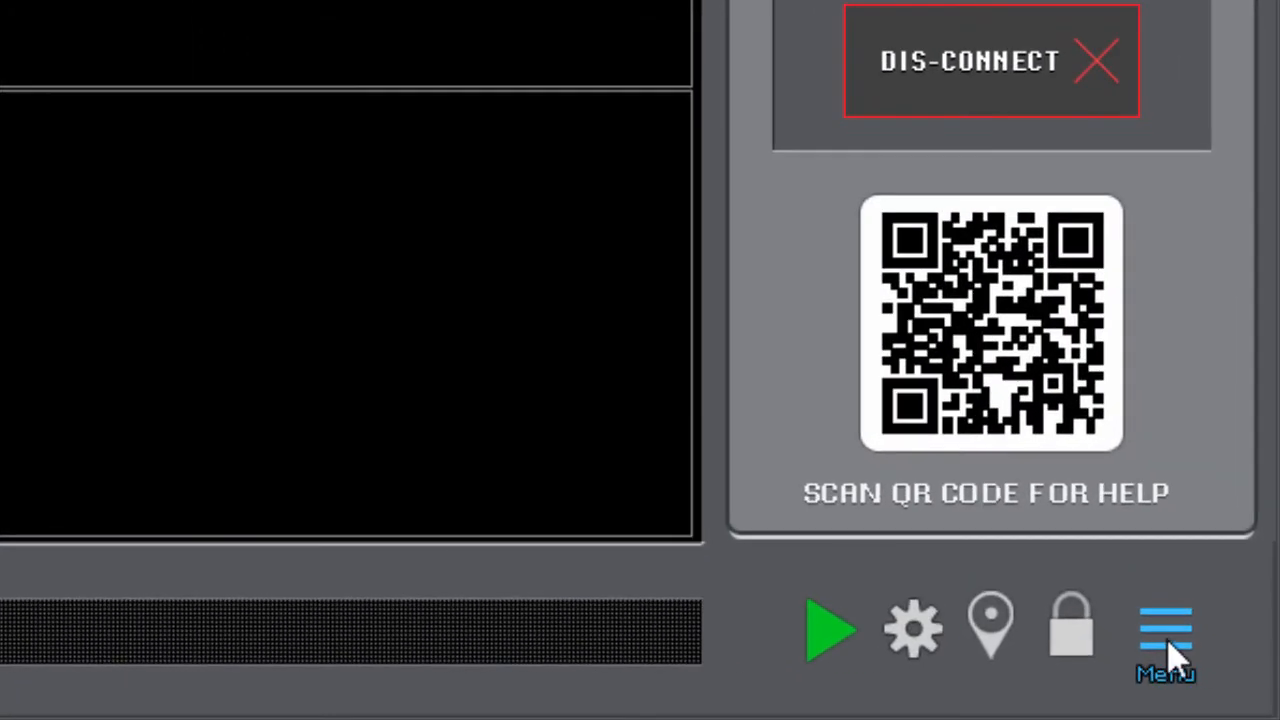
- Re-start Freedom and confirm the restart
left_click(1160, 635)
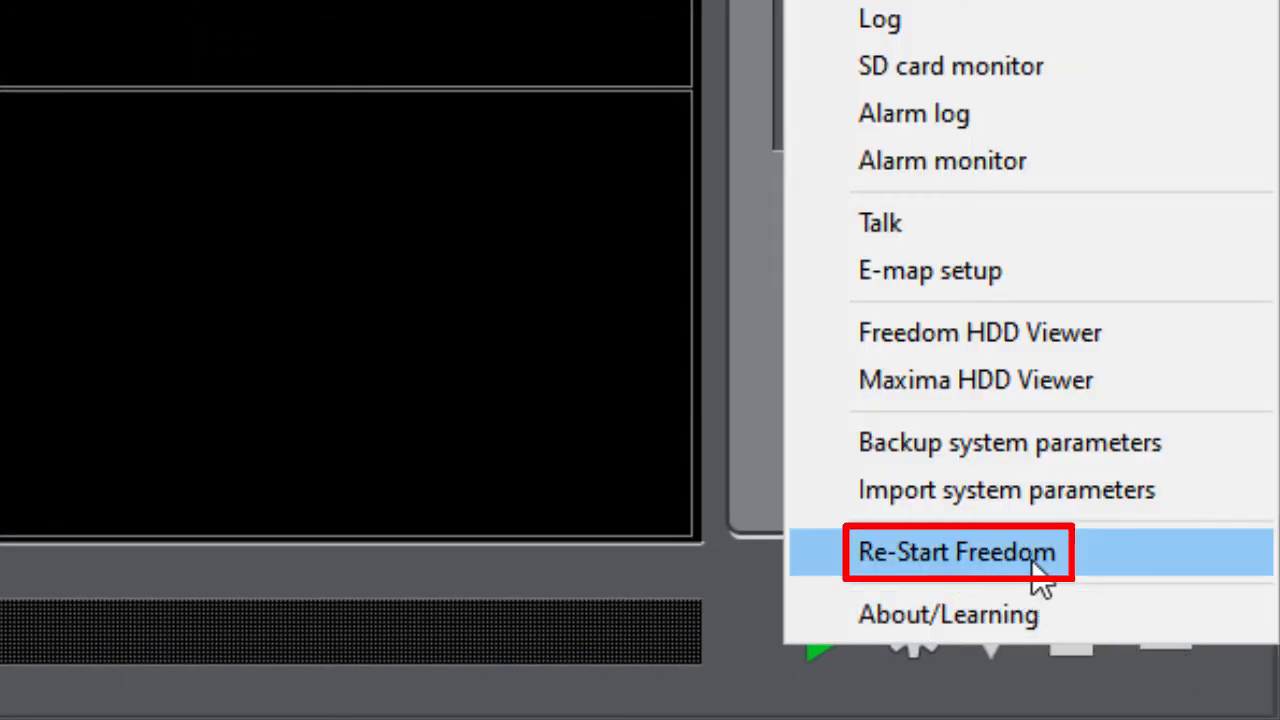
left_click(1040, 575)
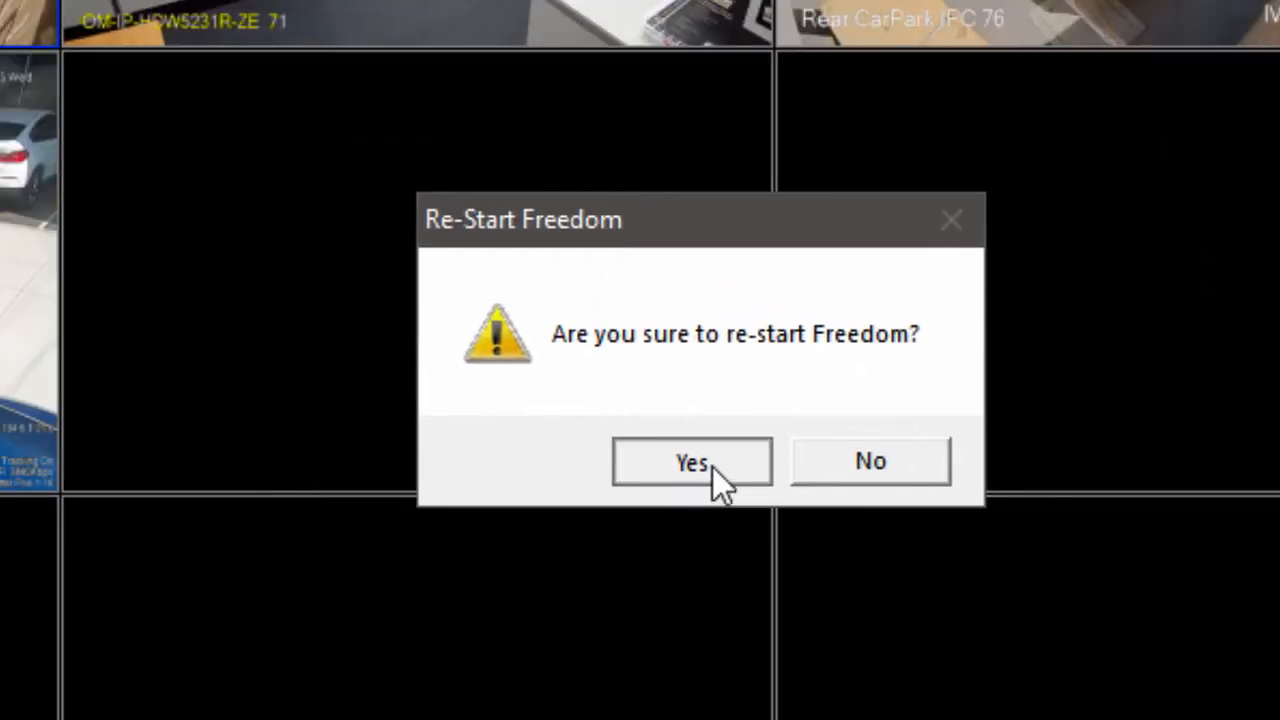
left_click(712, 470)
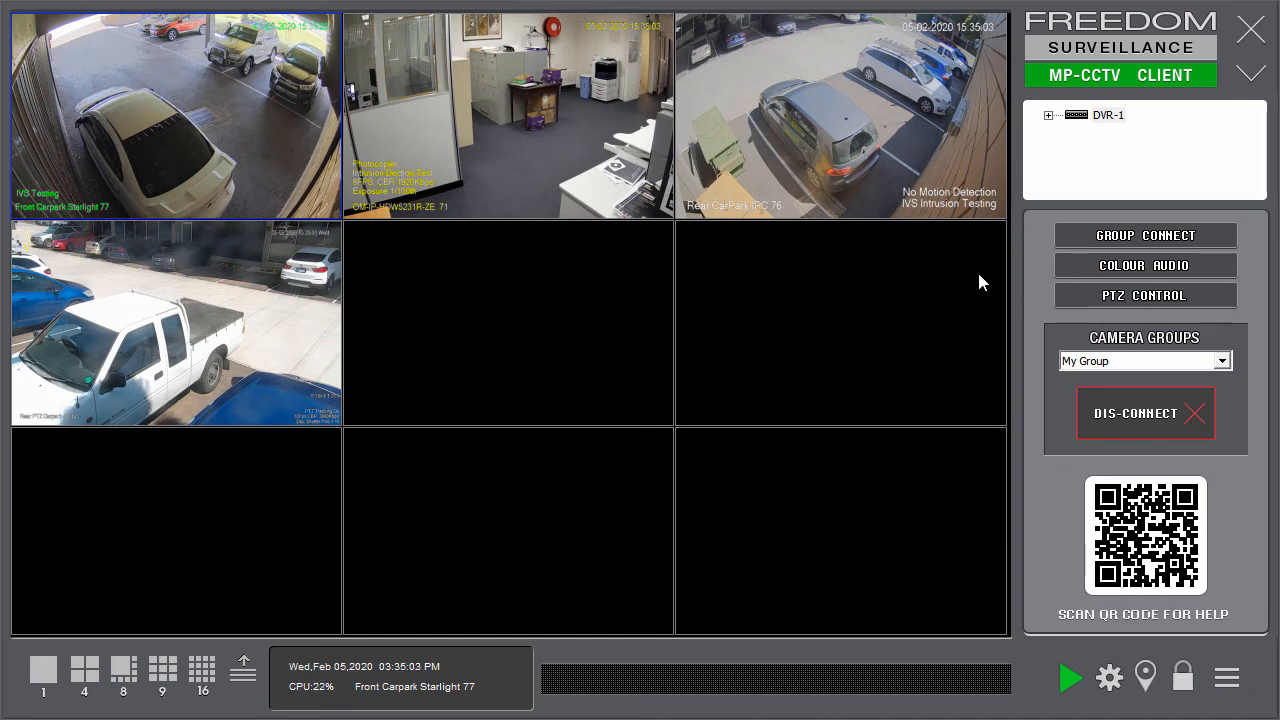
- Switch the live view to the four-camera layout and bring up the stream options of the Photocopier camera
left_click(128, 678)
left_click(84, 670)
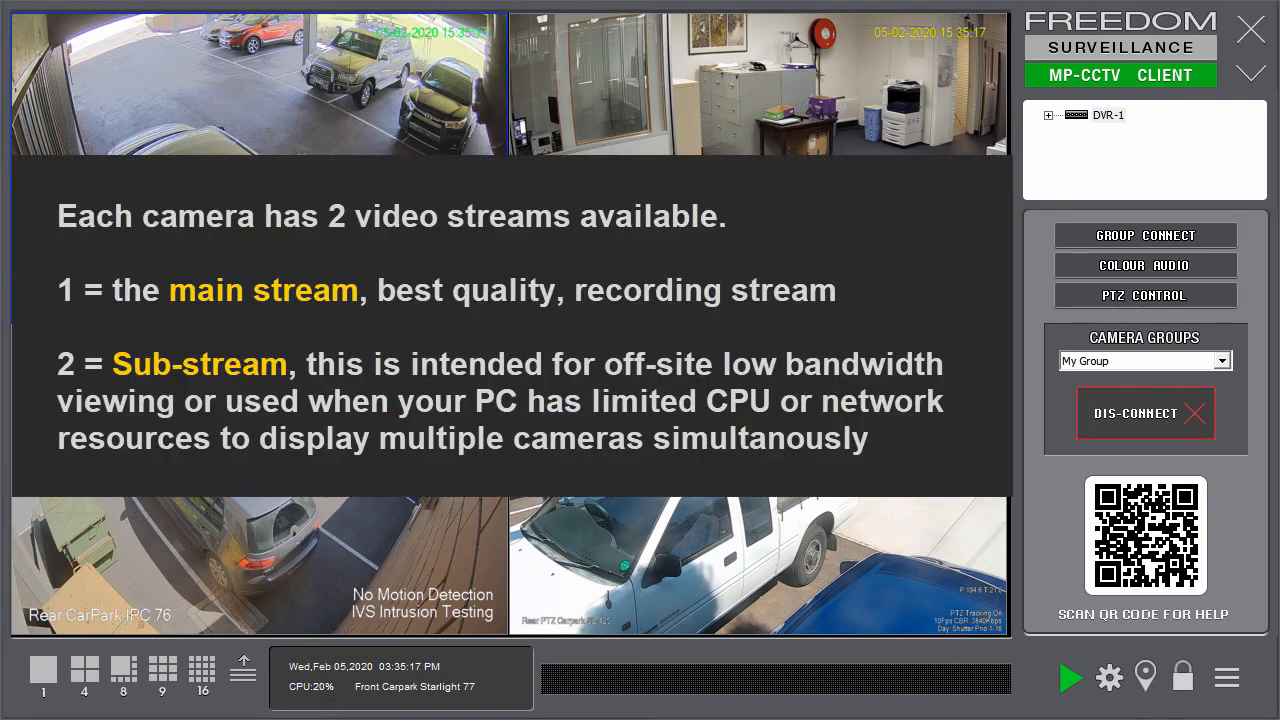
right_click(660, 151)
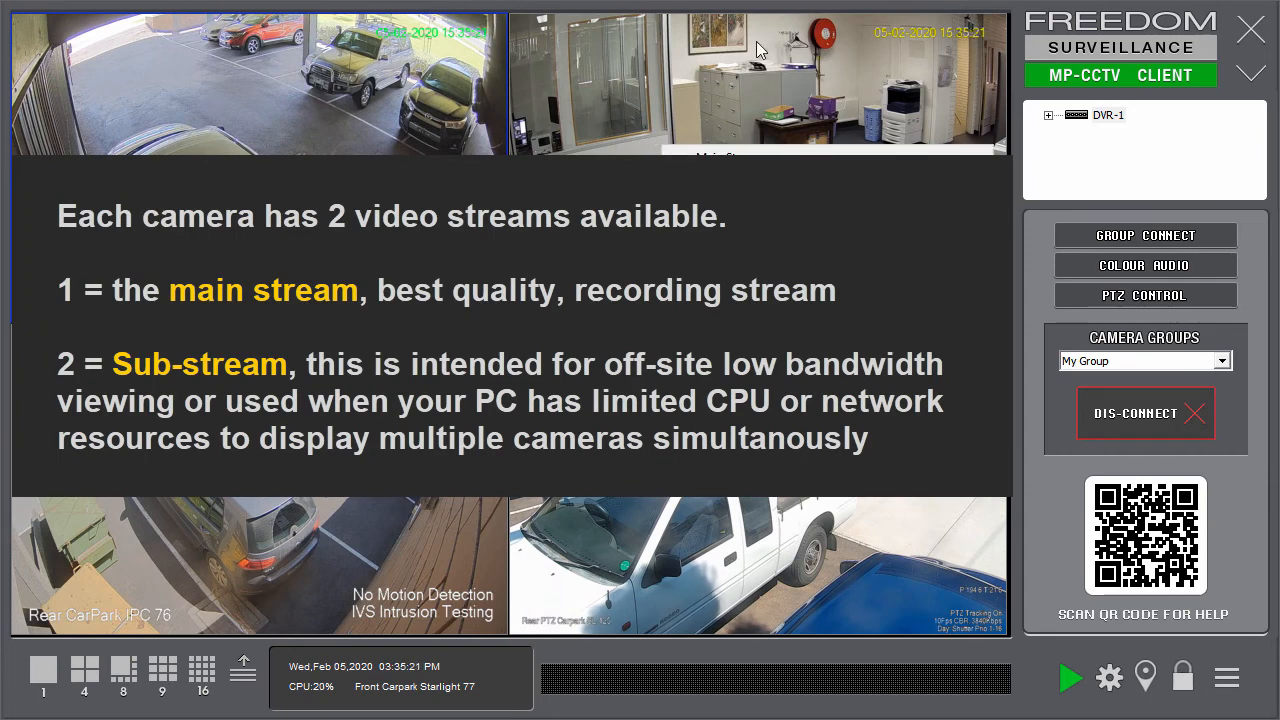
left_click(596, 108)
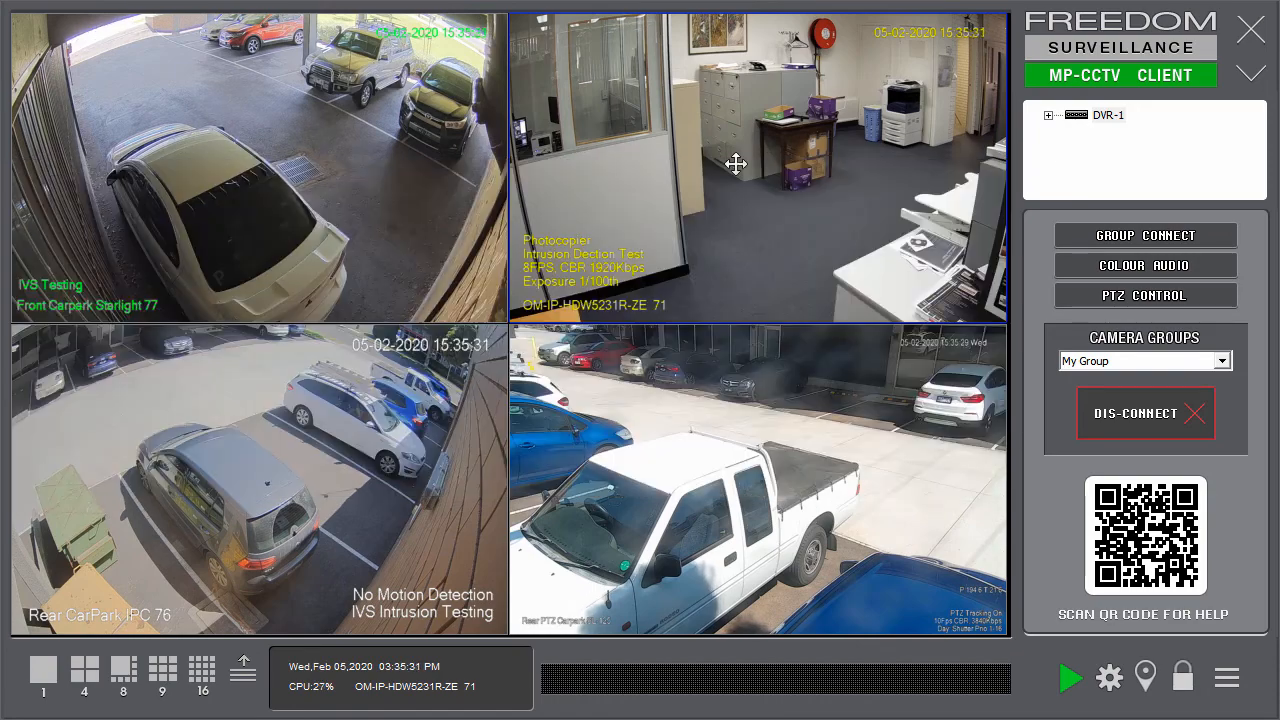
- Switch all four live cameras to Sub Stream, starting with the Photocopier camera and ending with the Front Carpark camera
right_click(714, 112)
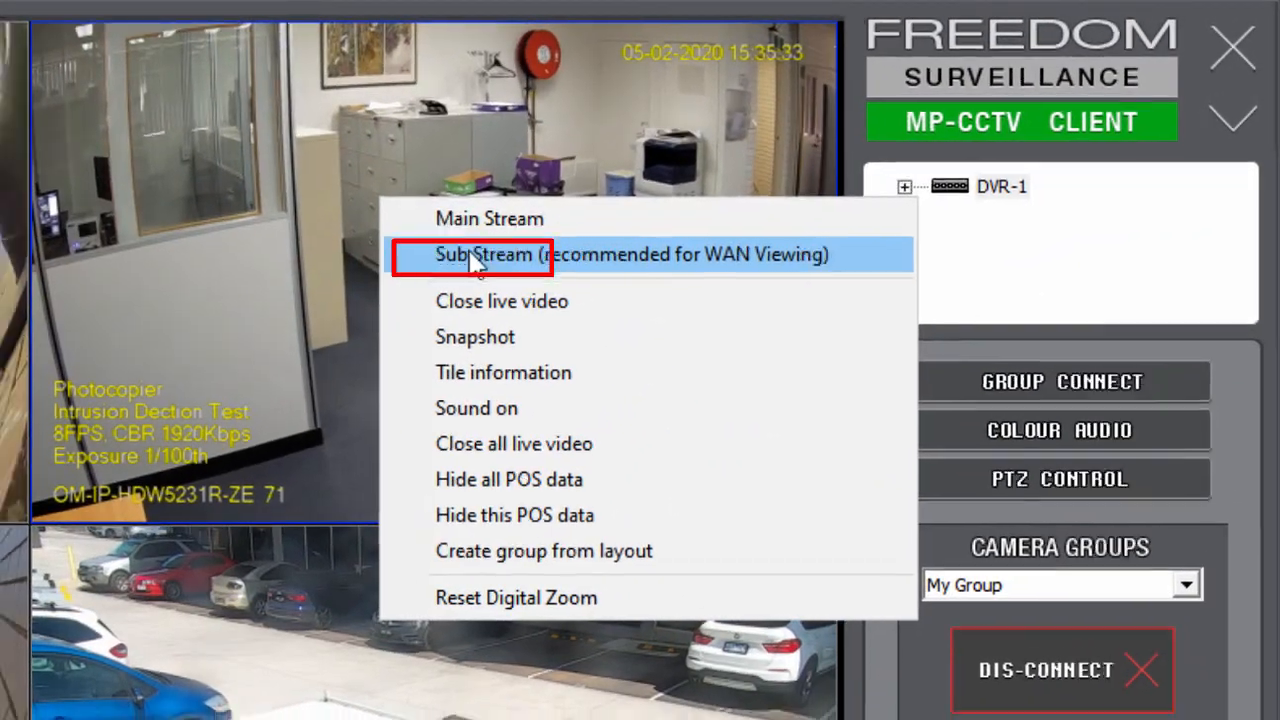
left_click(472, 254)
right_click(441, 683)
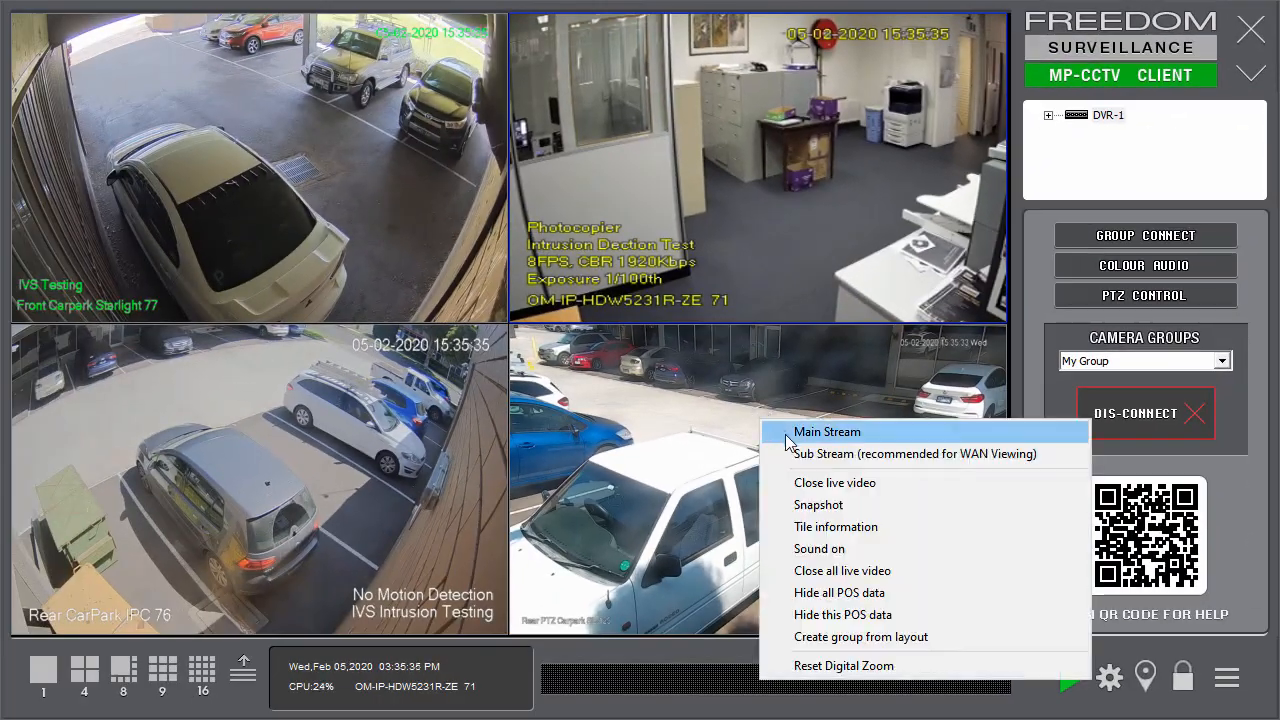
left_click(814, 454)
right_click(396, 430)
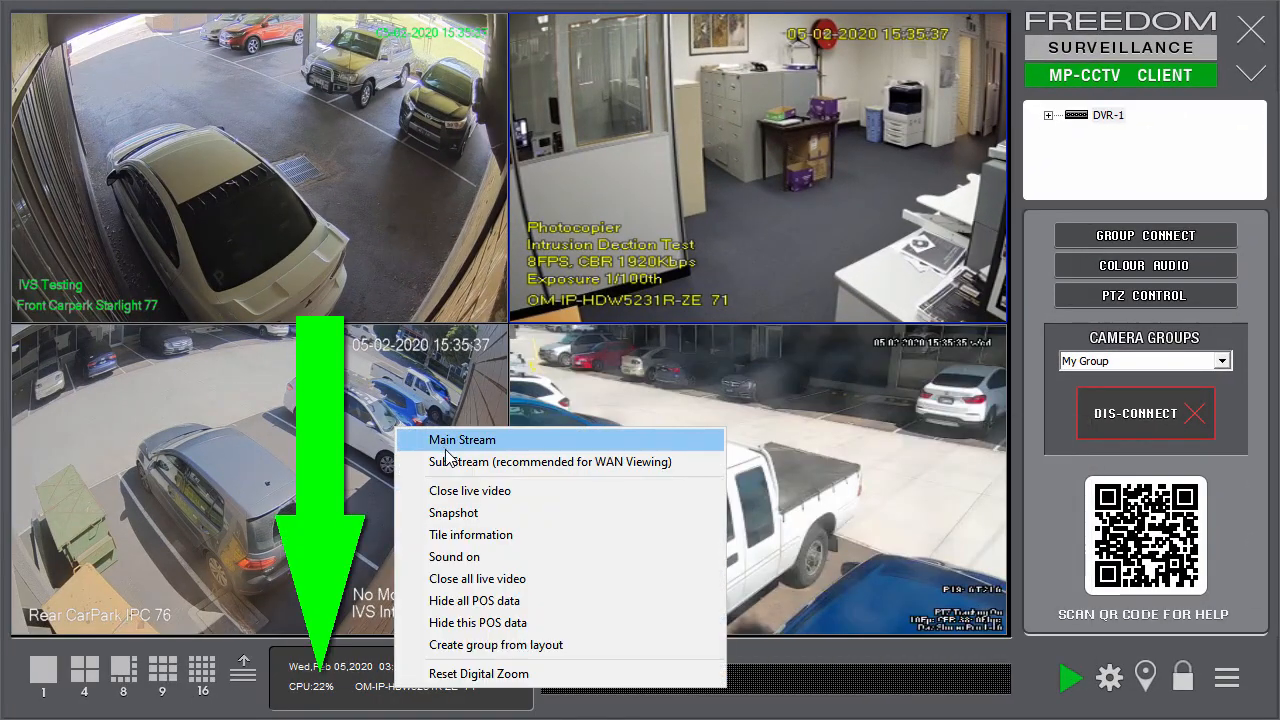
left_click(457, 465)
right_click(368, 146)
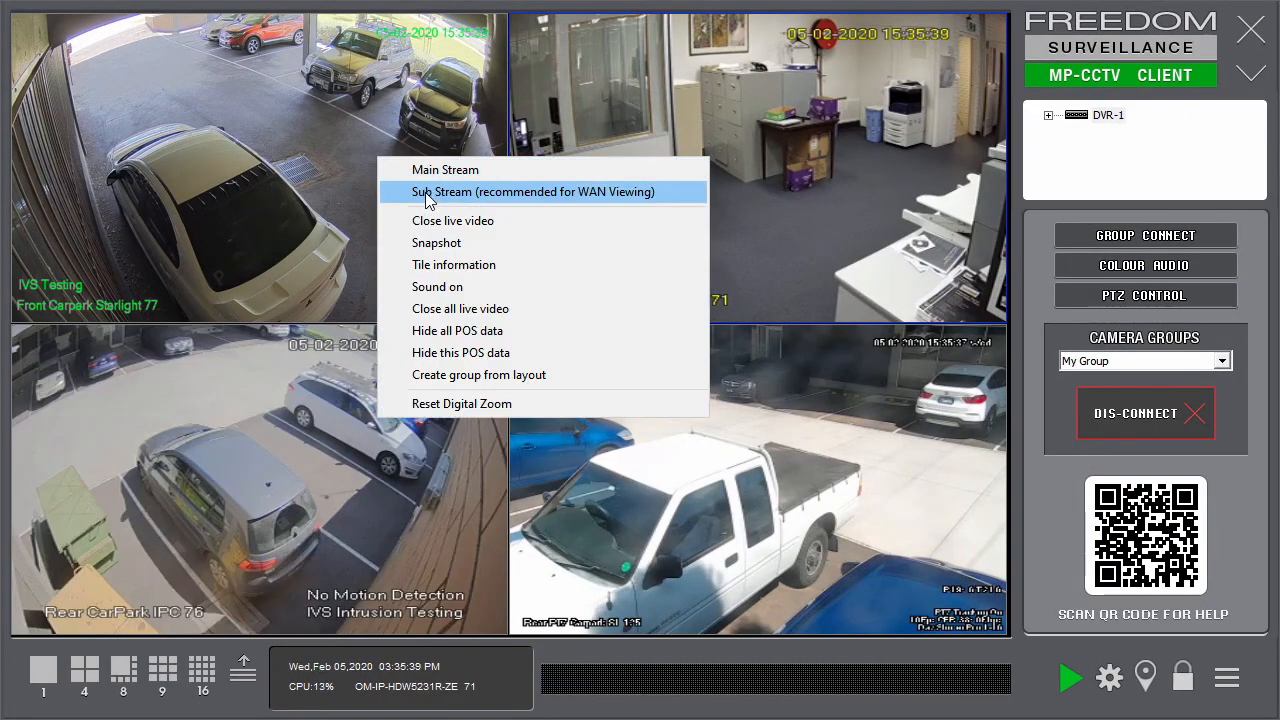
left_click(426, 196)
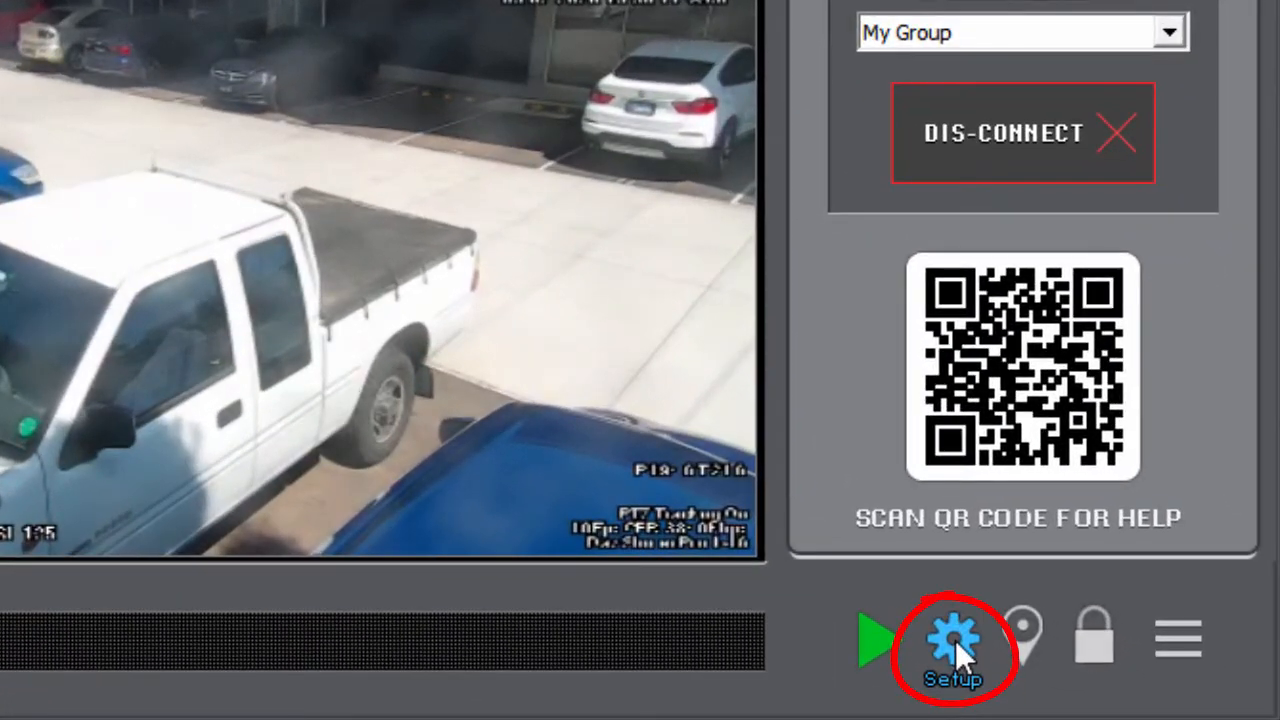
- Set DVR-1's Default Live Video to Sub Stream (recommended for WAN Viewing) in the device setup and close the setup
left_click(1060, 660)
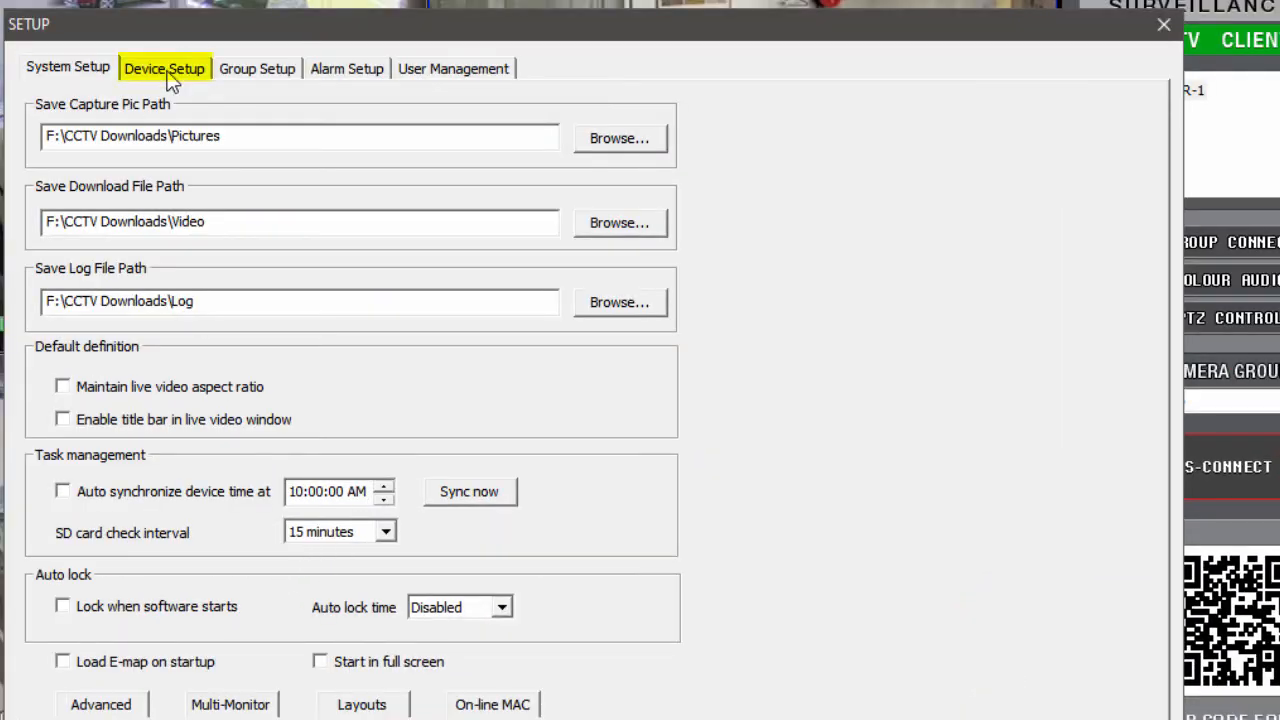
left_click(168, 70)
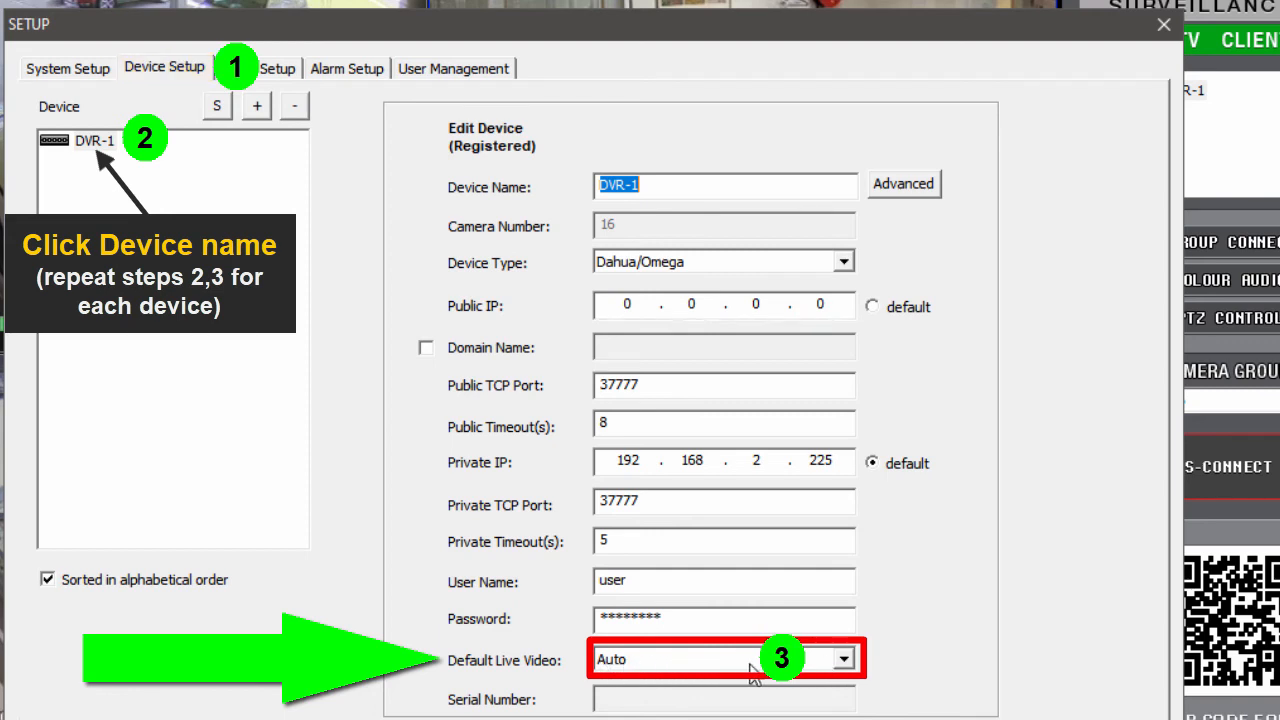
left_click(843, 660)
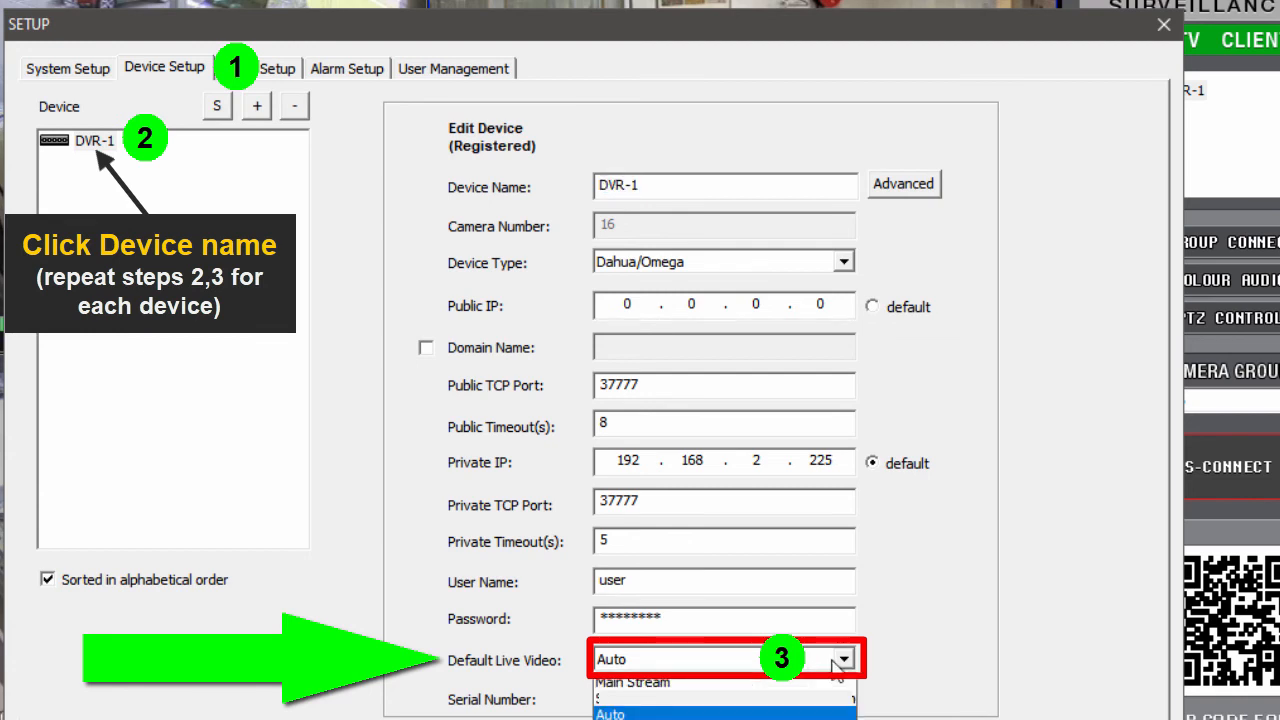
left_click(648, 698)
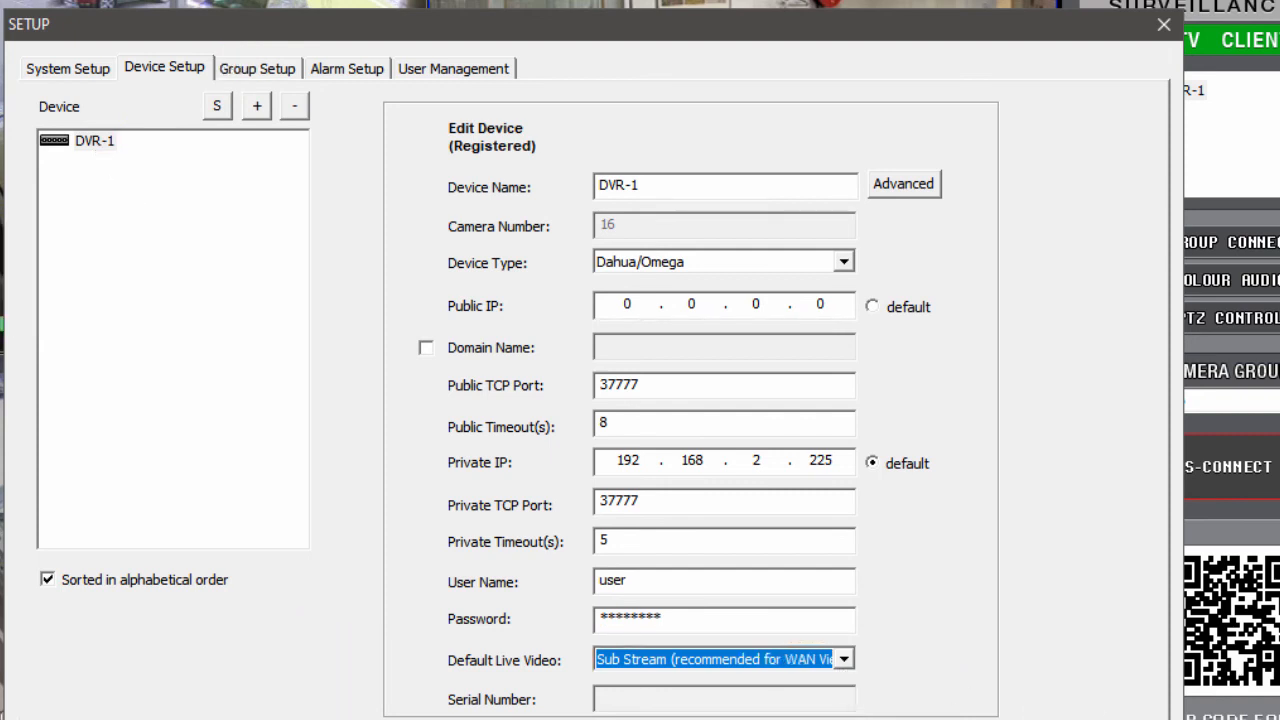
left_click(622, 466)
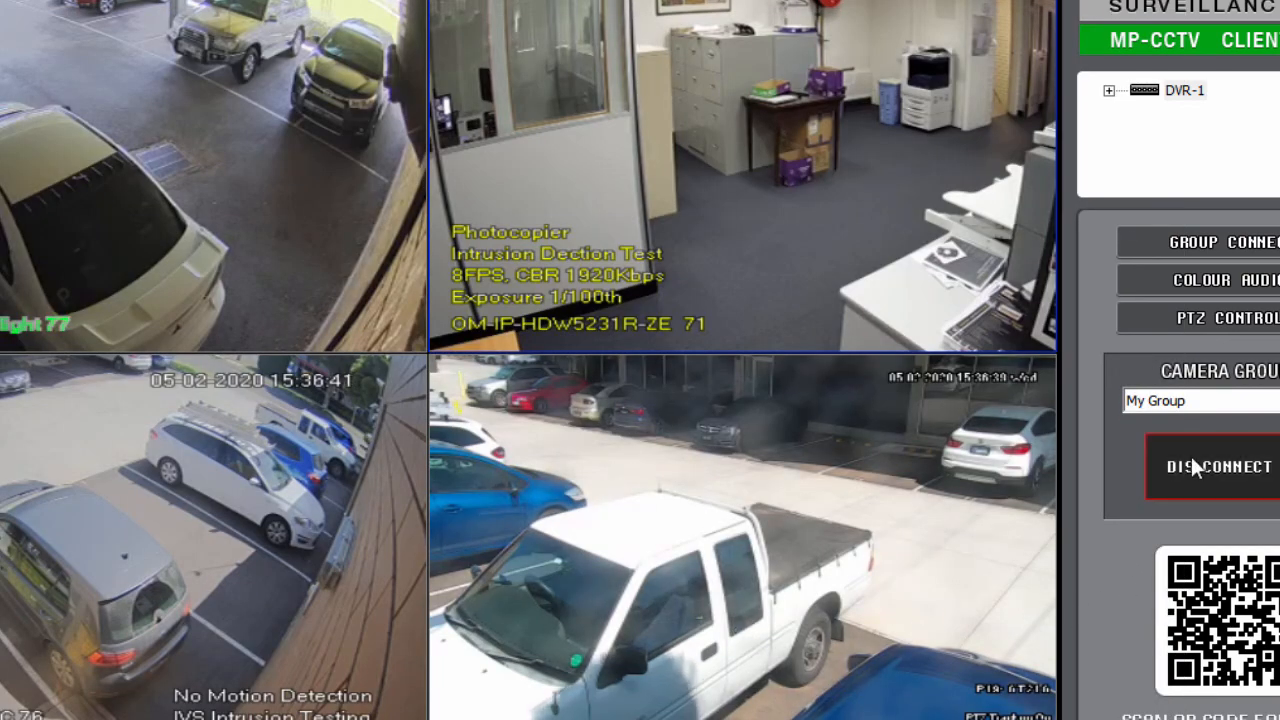
- Disconnect and reconnect the camera group My Group, and check which stream the Photocopier camera is using
left_click(1191, 457)
left_click(1150, 432)
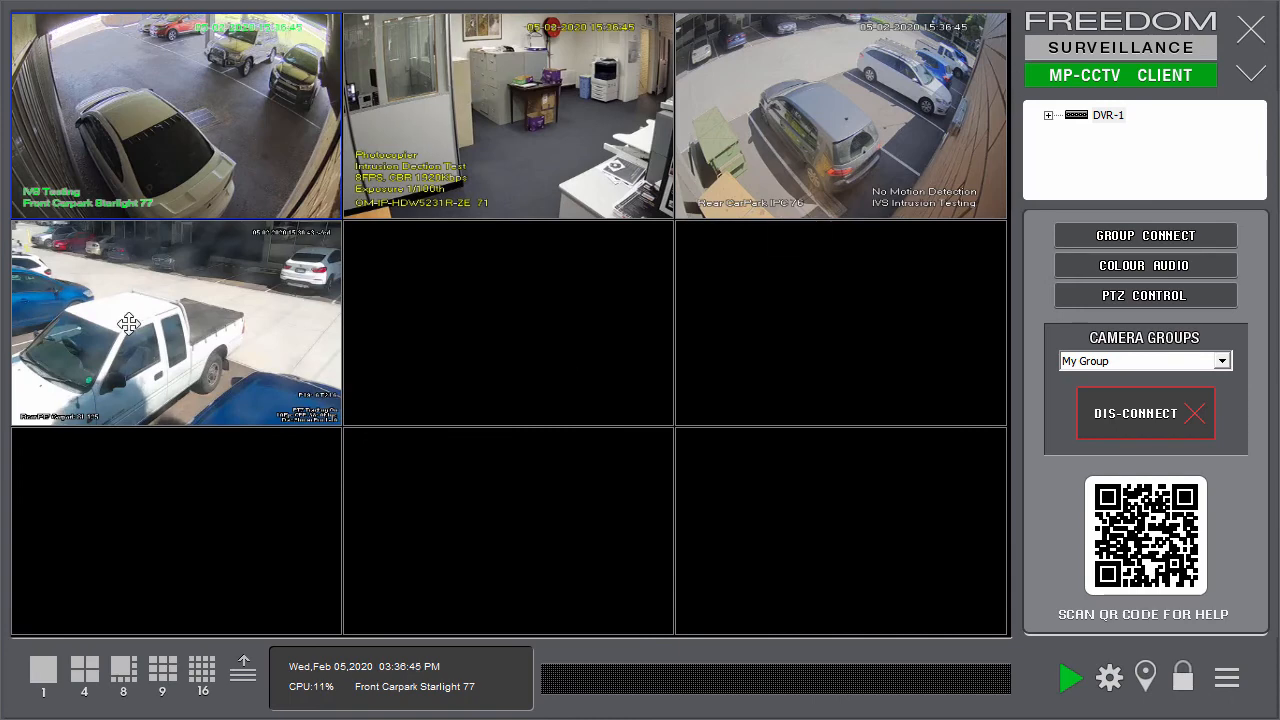
right_click(517, 105)
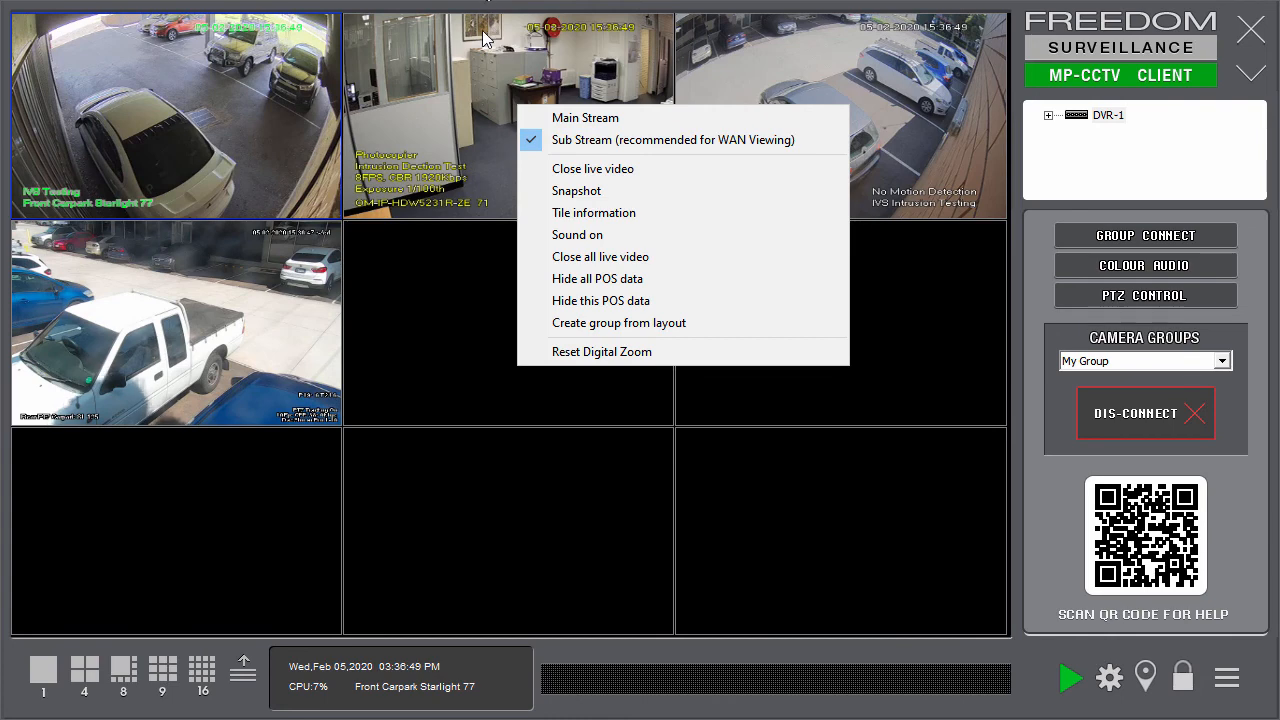
- Enlarge the Photocopier camera to fill the screen and switch it to Main Stream
double_click(438, 109)
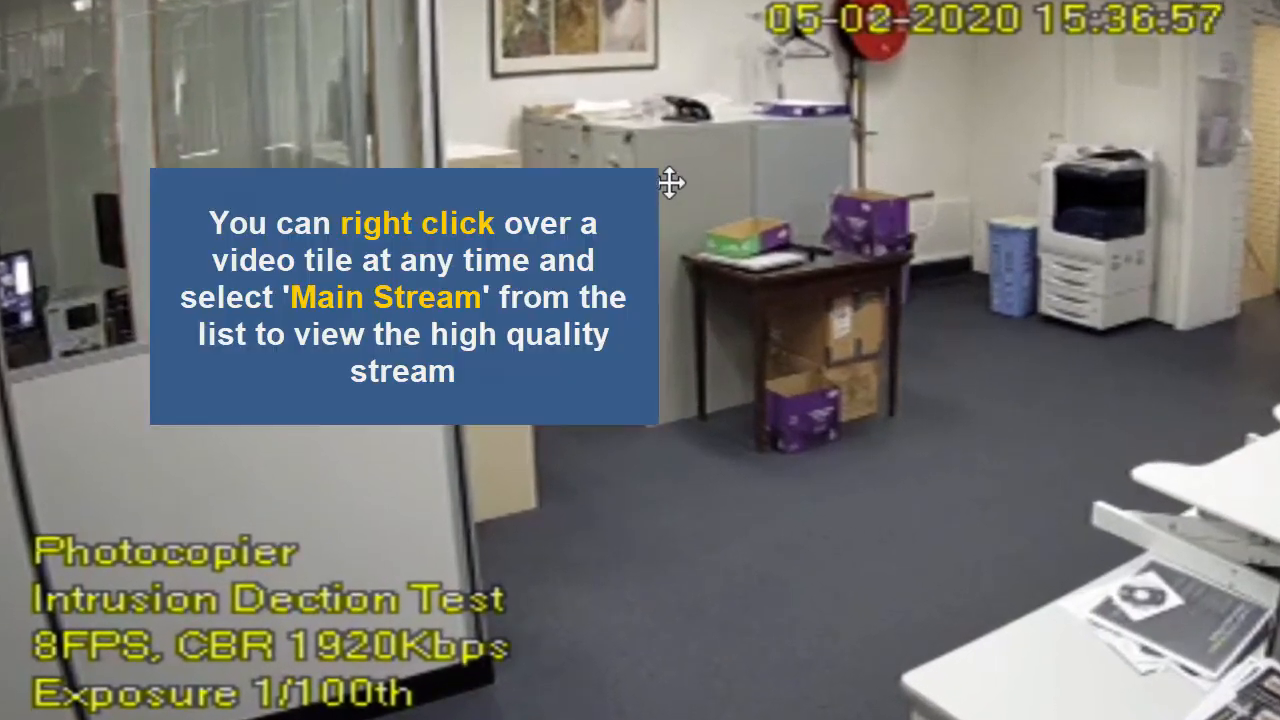
right_click(697, 169)
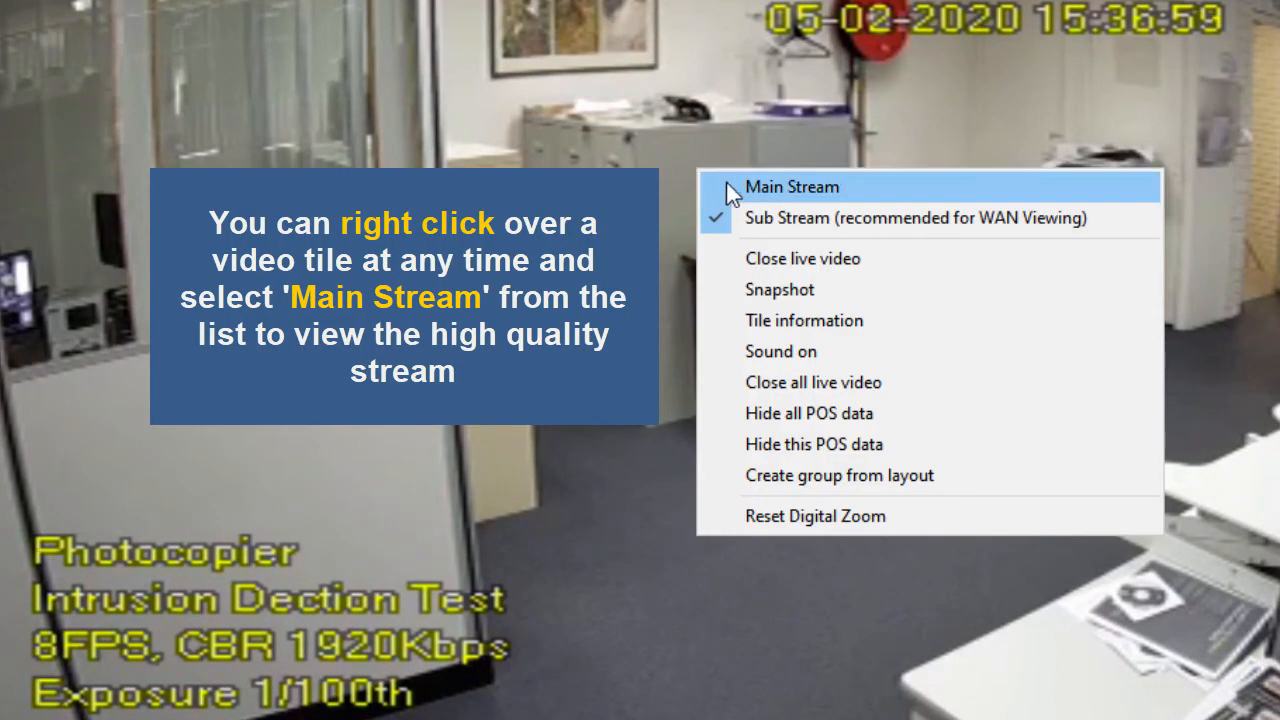
right_click(660, 121)
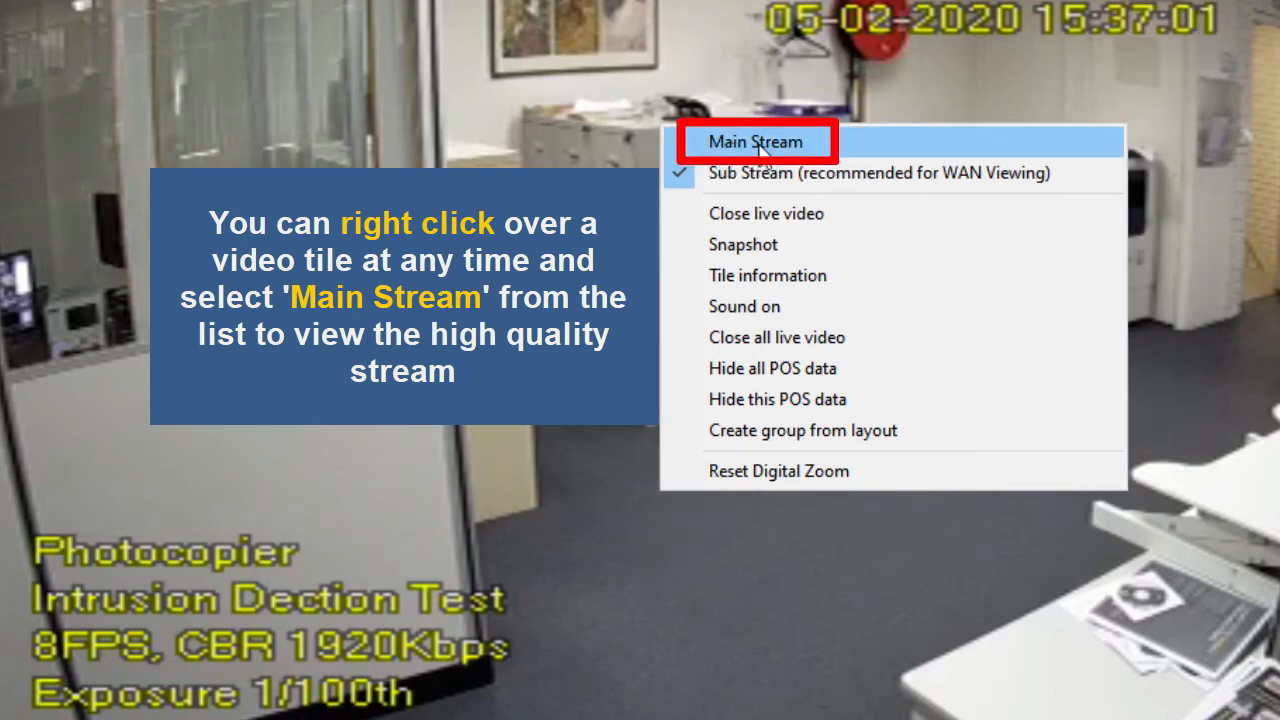
left_click(778, 148)
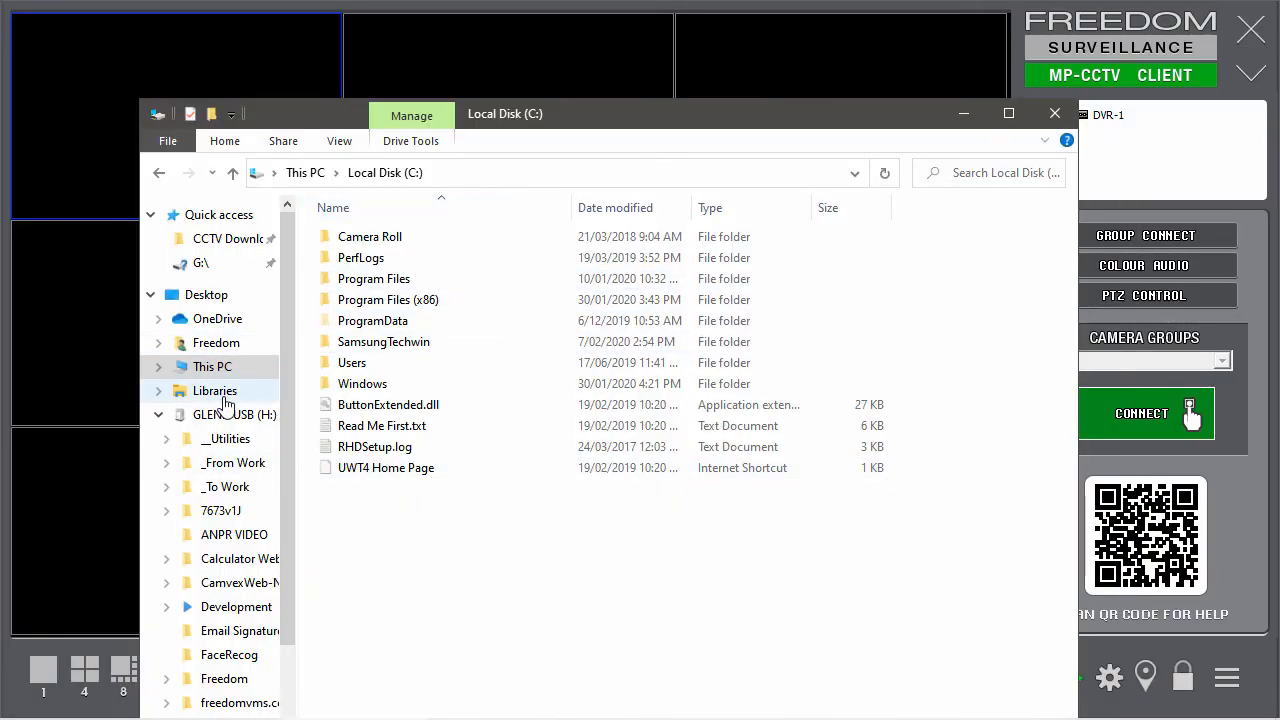
- In File Explorer, create a folder named CCTV on Local Disk (C:)
left_click(268, 372)
double_click(426, 440)
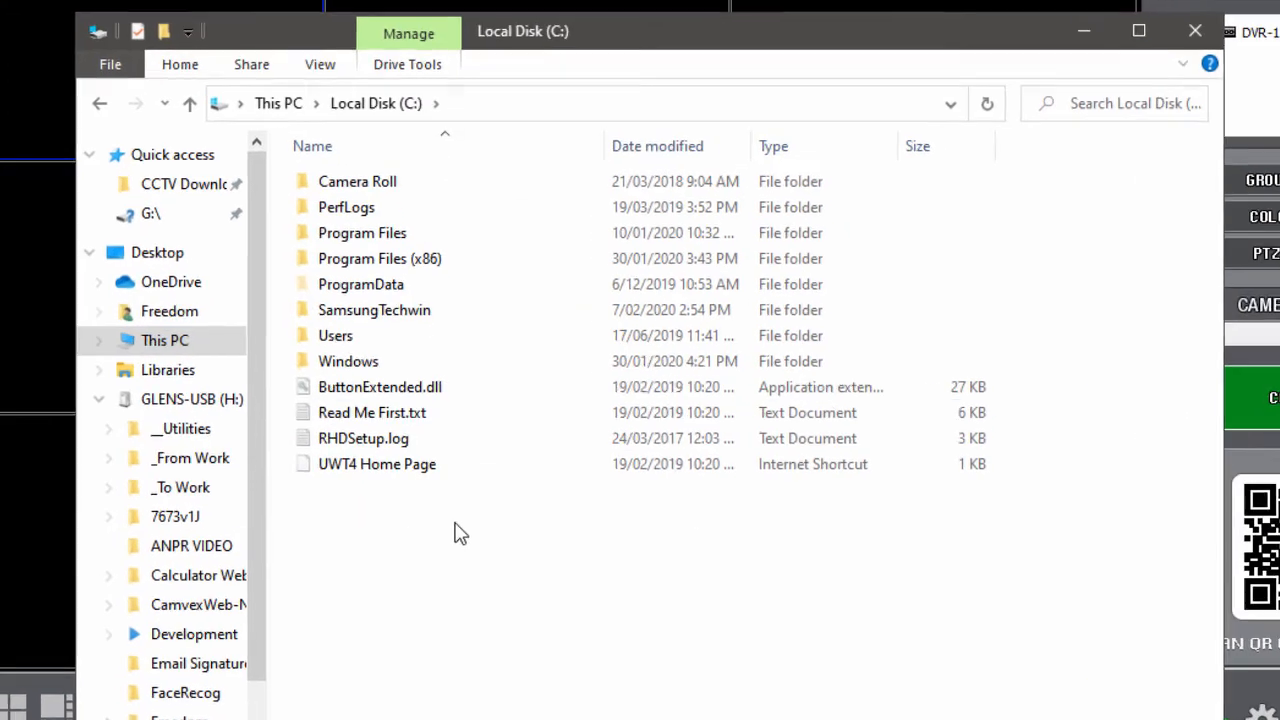
right_click(387, 527)
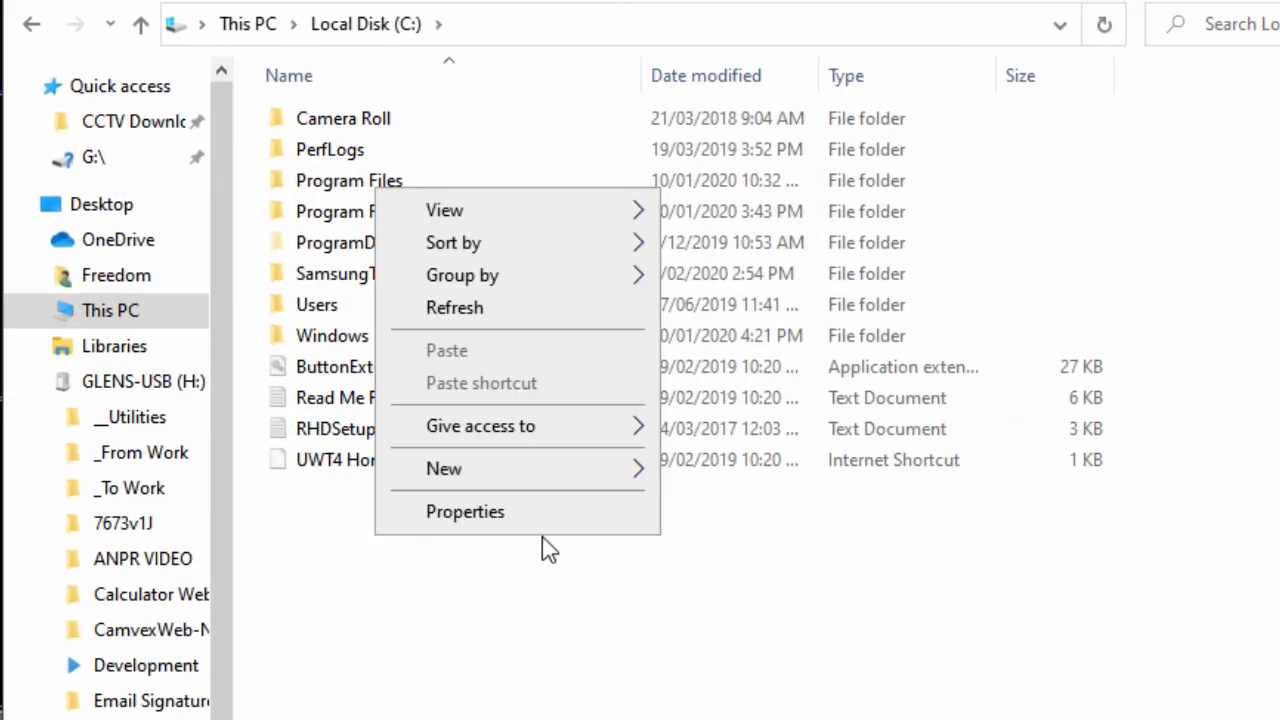
mouse_move(569, 472)
left_click(730, 470)
type("CCTV")
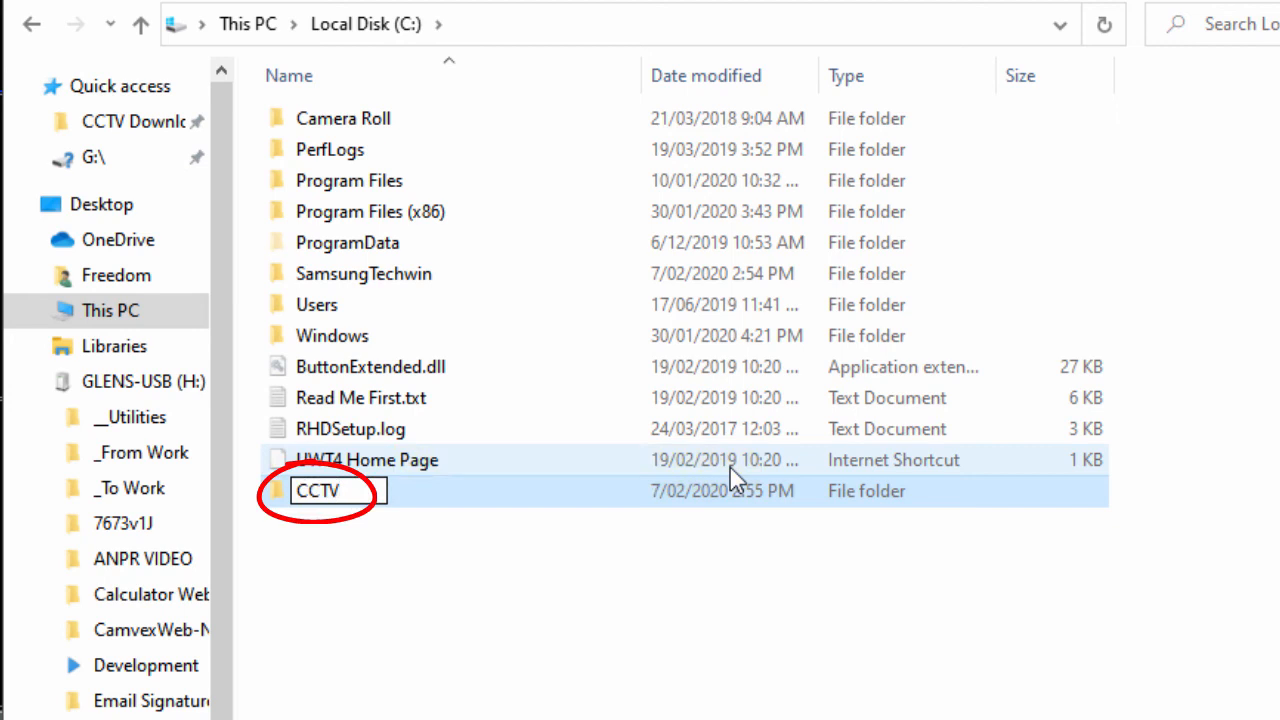
key("Return")
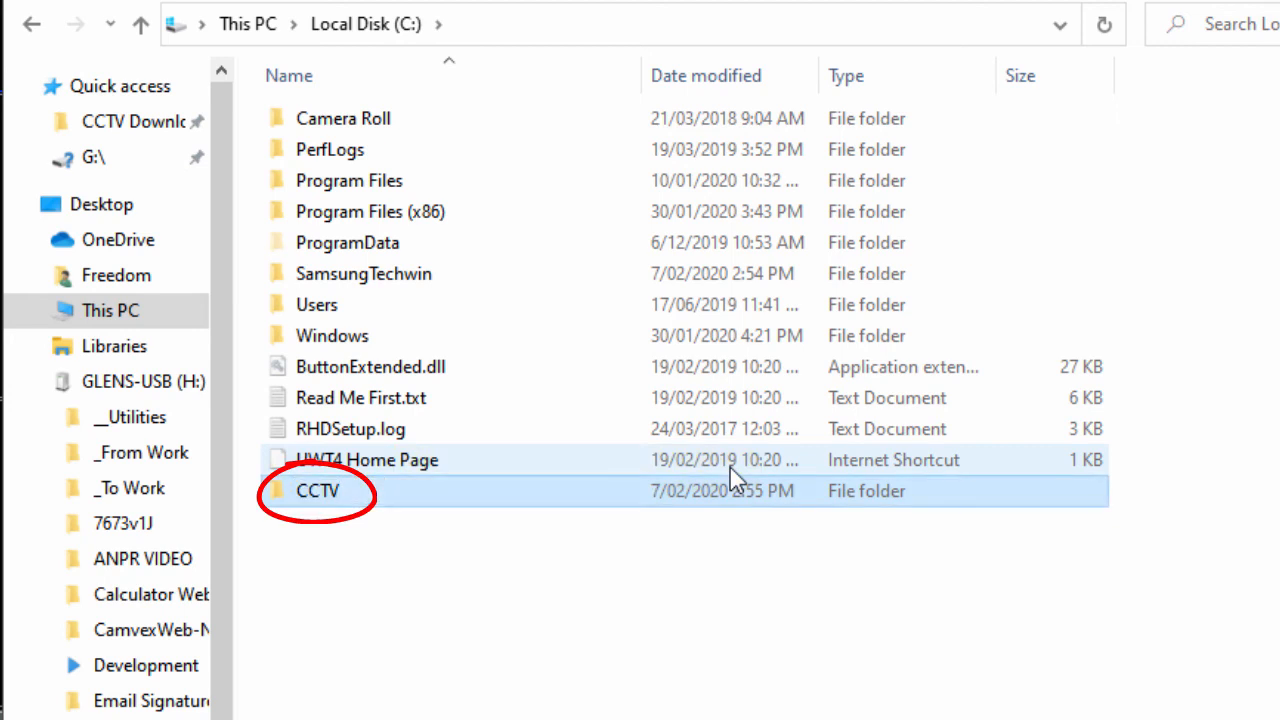
- Open the CCTV folder and create a subfolder named Video
double_click(333, 506)
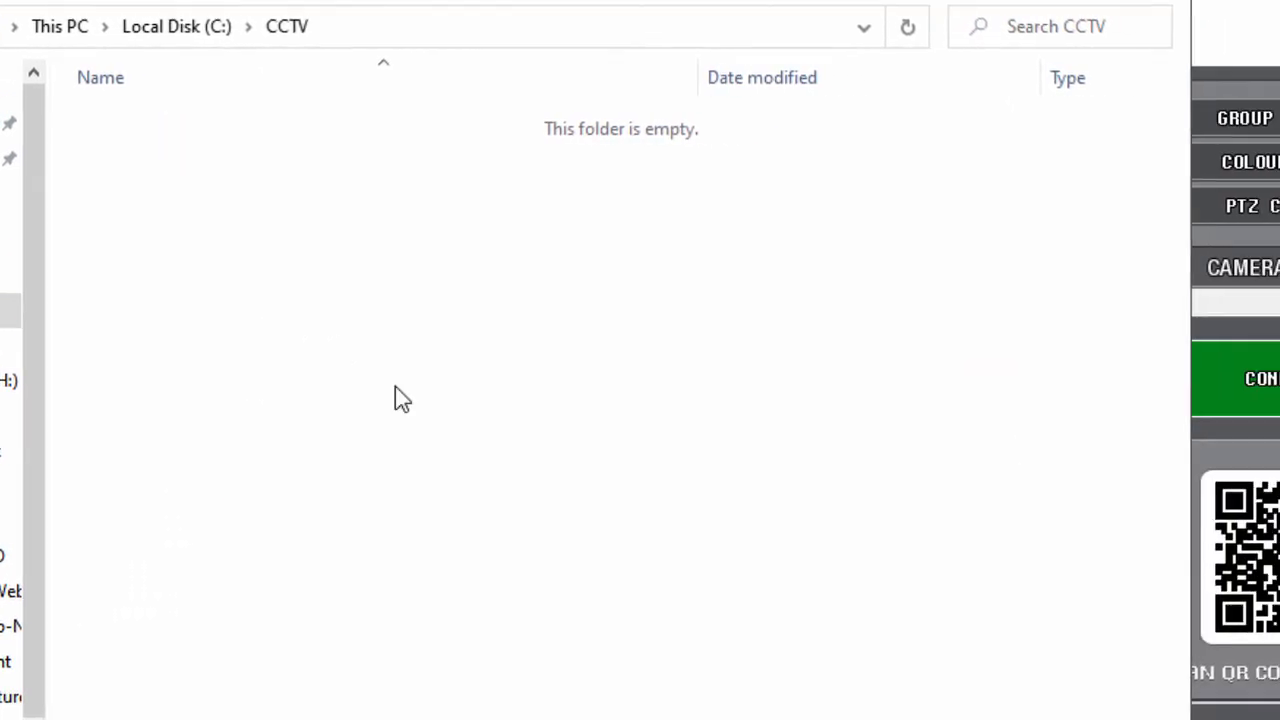
right_click(455, 282)
mouse_move(651, 643)
left_click(655, 459)
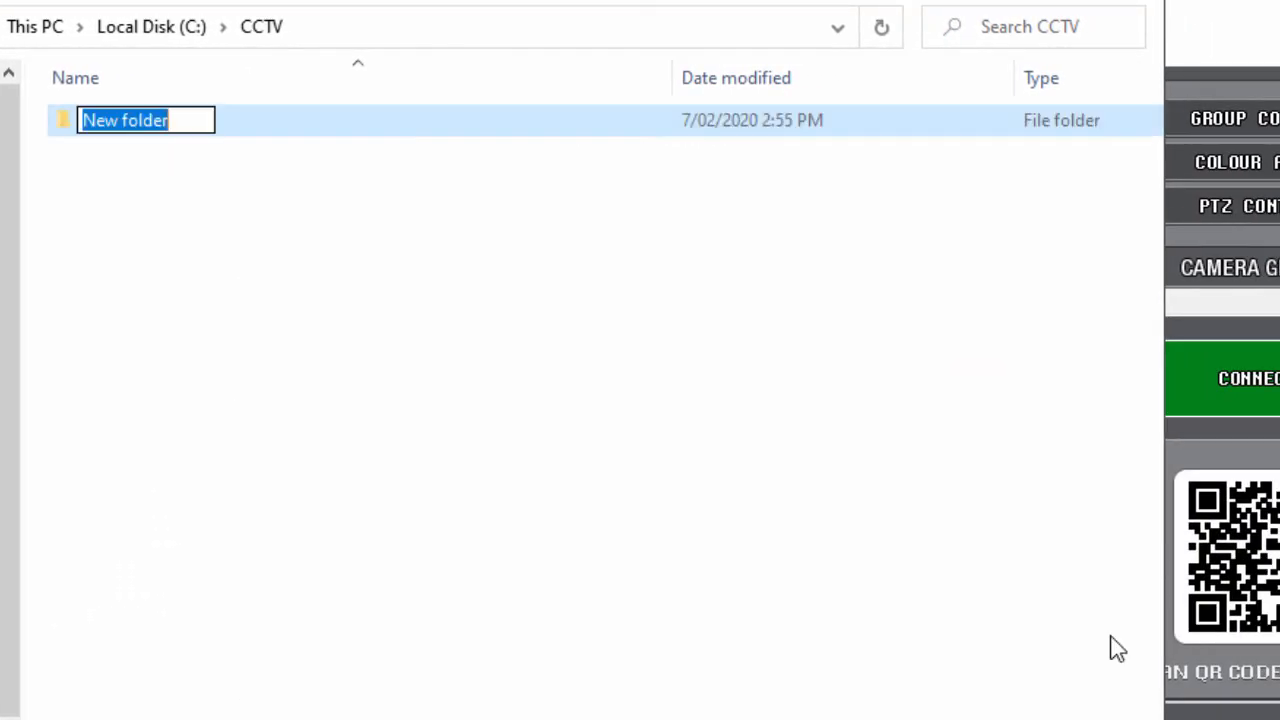
type("Video")
key("Return")
- Create another subfolder named Pictures inside the CCTV folder
right_click(211, 425)
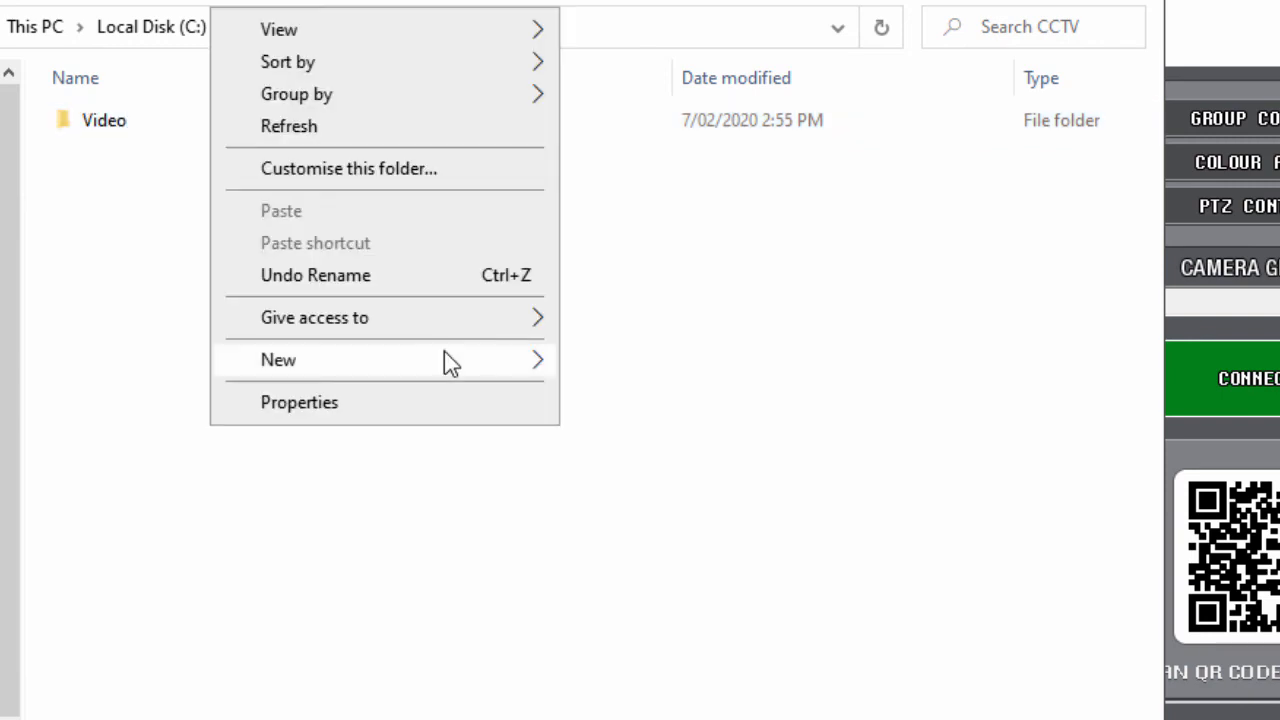
mouse_move(444, 357)
left_click(618, 362)
type("Pictures")
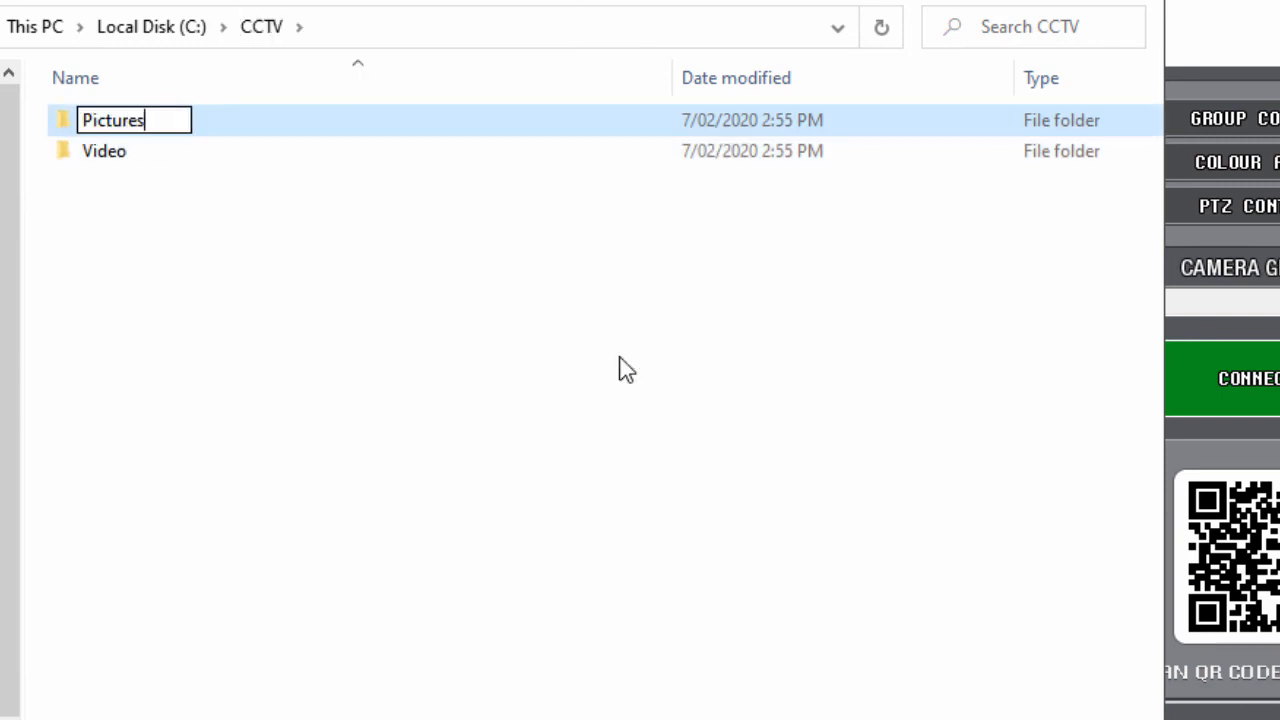
key("Return")
- Create a third subfolder named Logs inside the CCTV folder
right_click(618, 370)
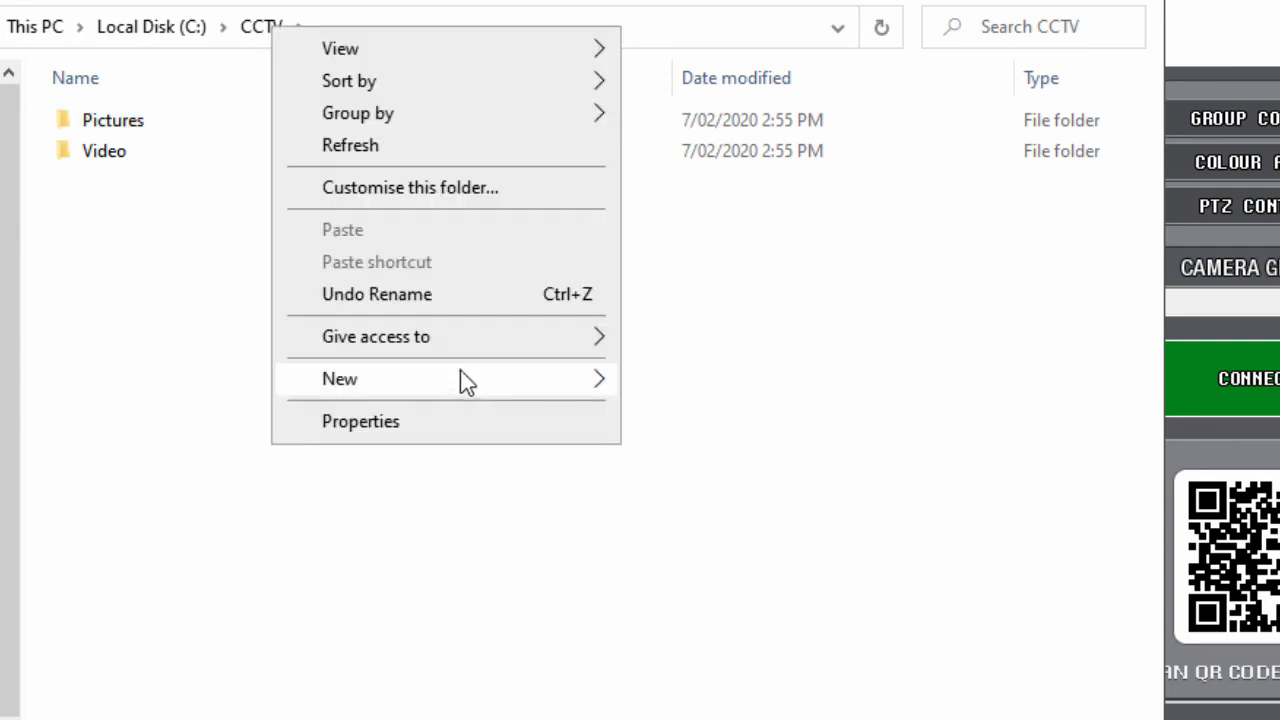
mouse_move(626, 380)
left_click(670, 388)
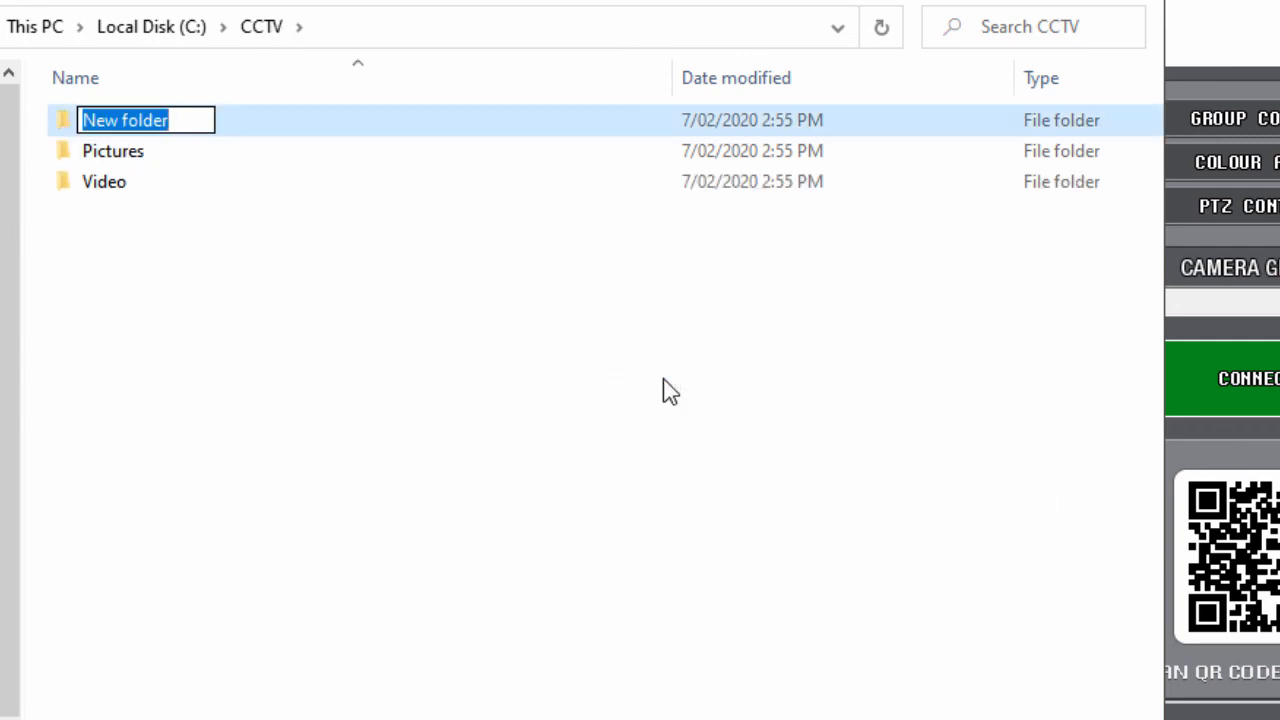
type("Logs")
key("Return")
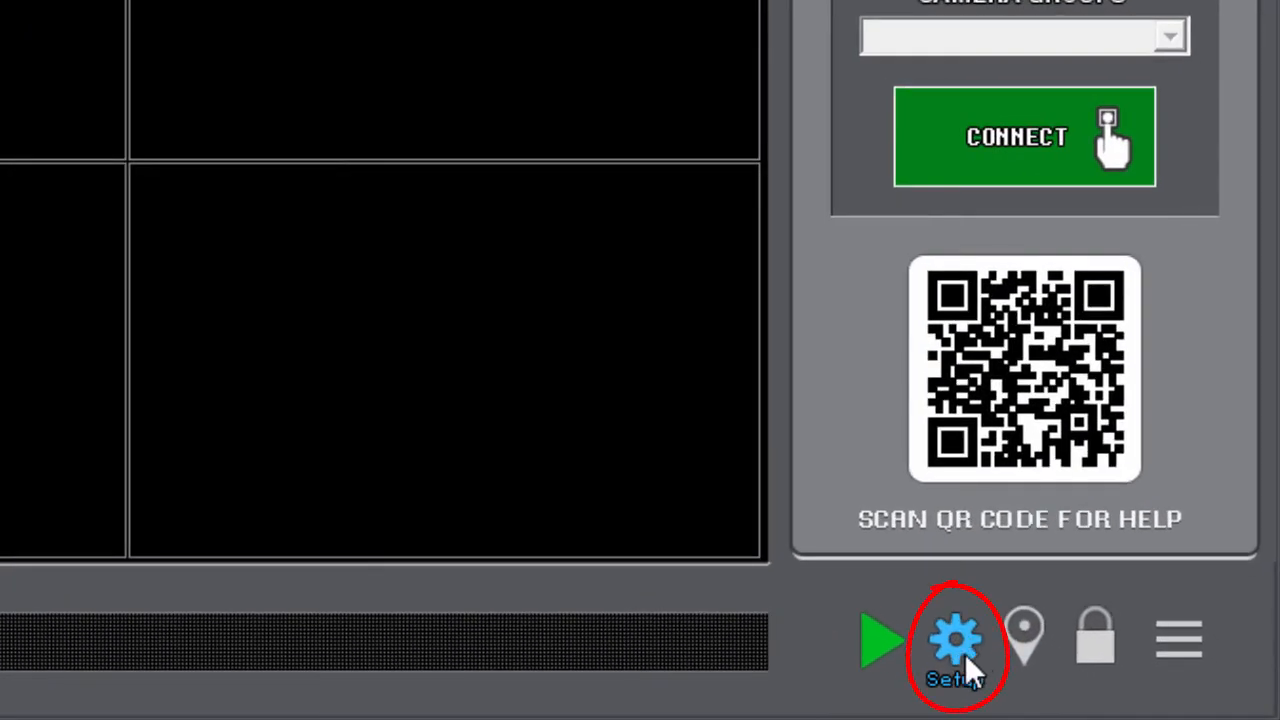
- In Freedom's system setup, set the Save Capture Pic Path to C:\CCTV\Pictures by browsing to that folder
left_click(966, 664)
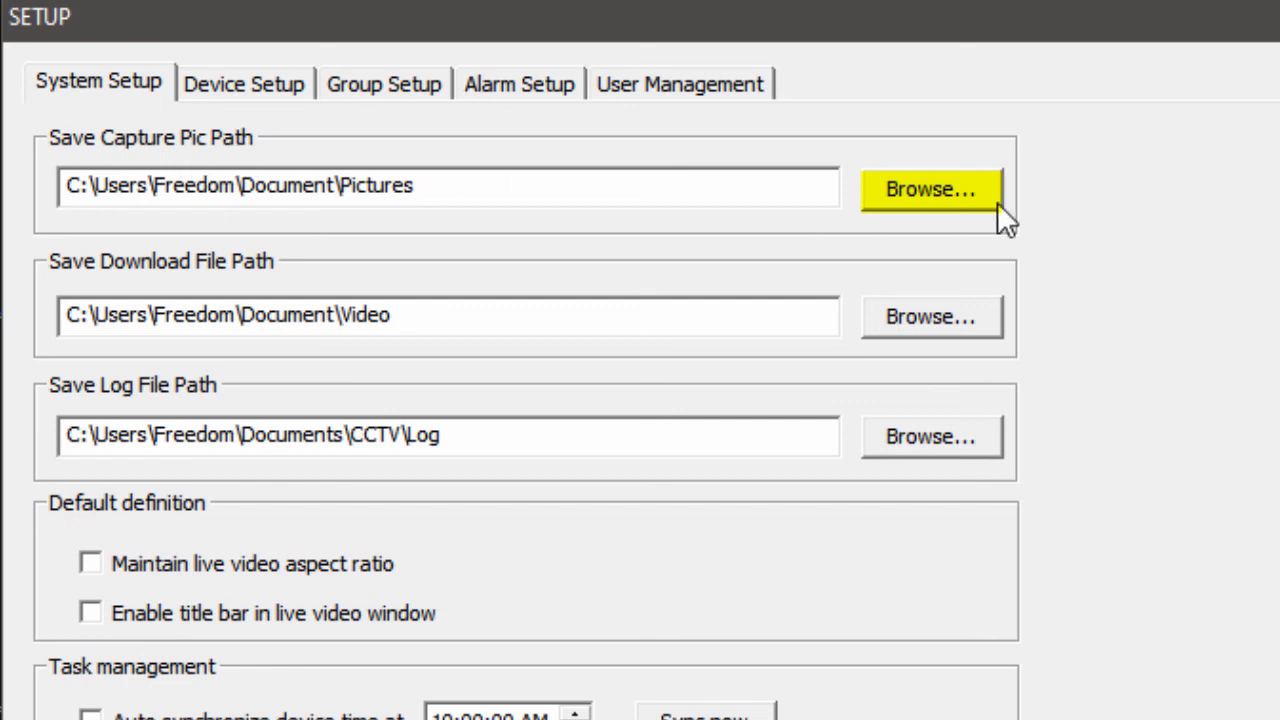
left_click(966, 189)
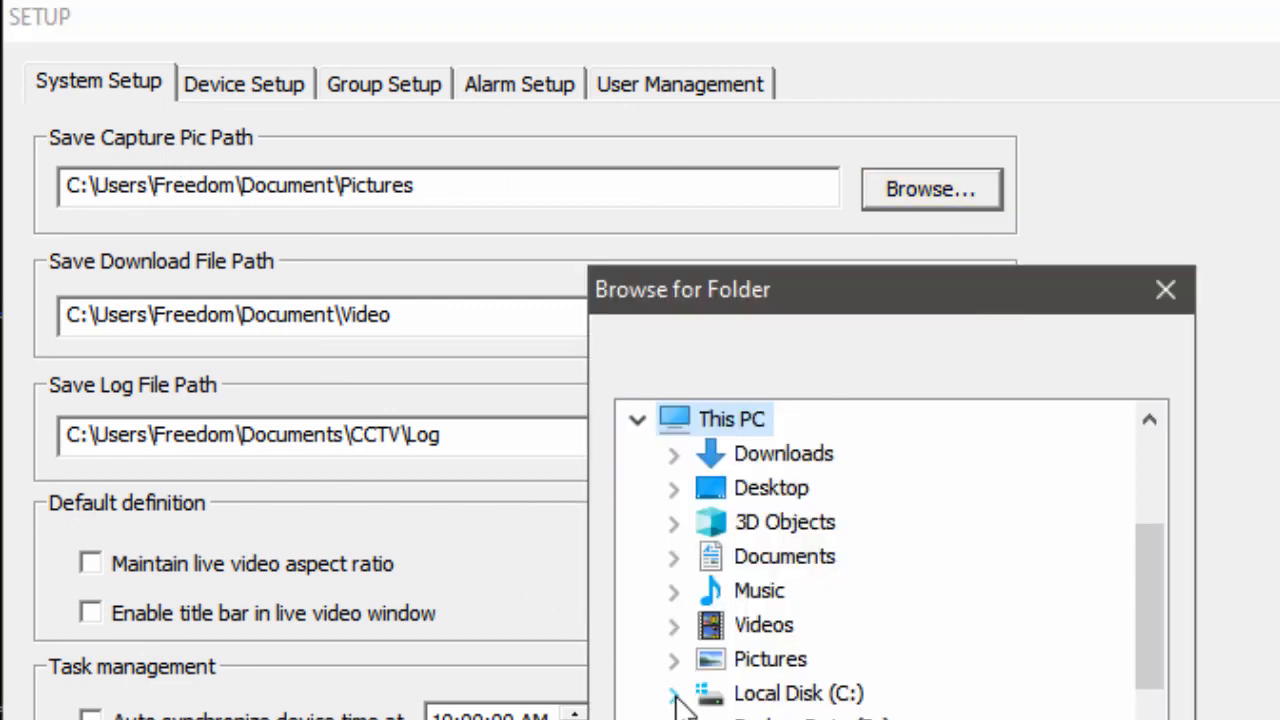
left_click(674, 694)
left_click(709, 522)
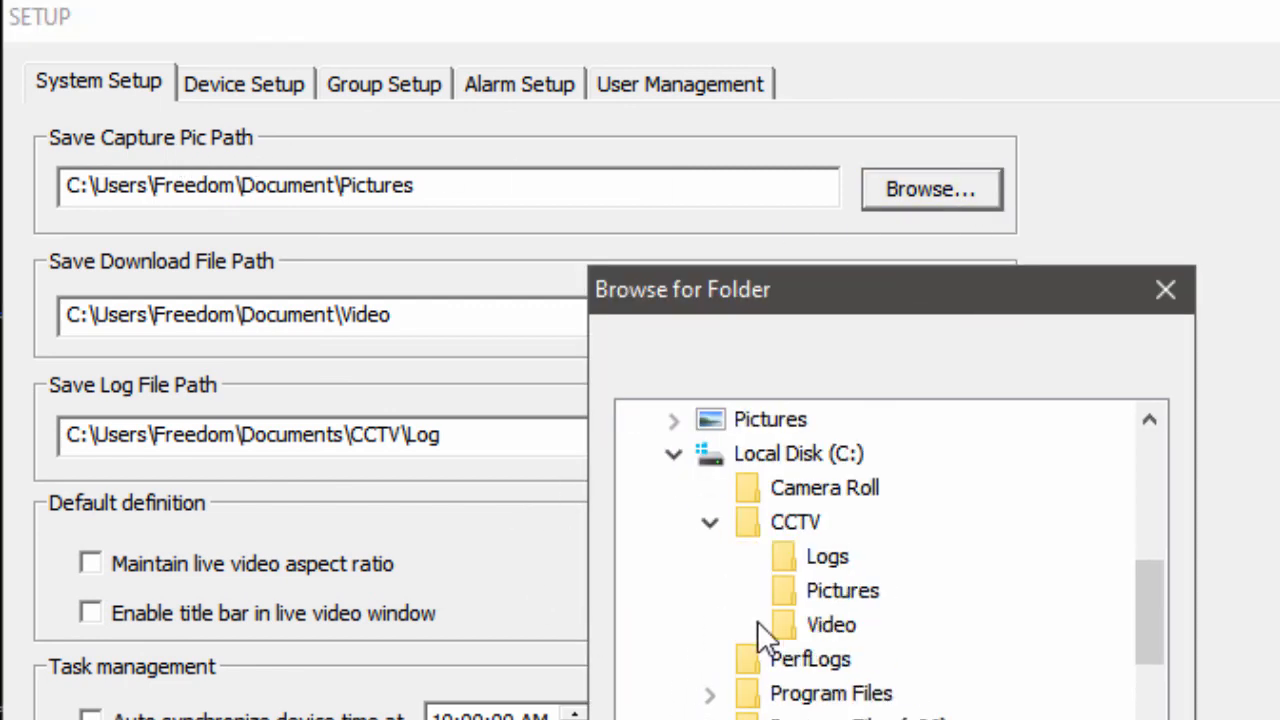
left_click(831, 592)
left_click(955, 719)
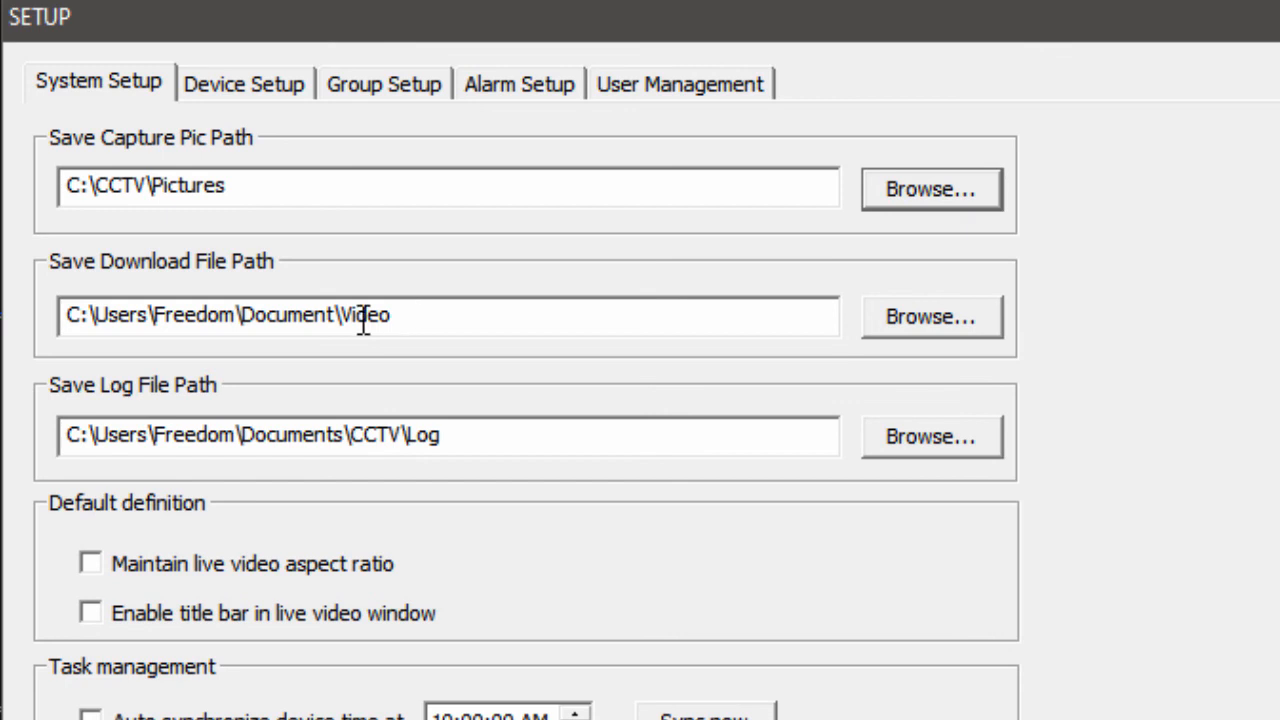
- Set the Save Download File Path to C:\CCTV\Video by browsing to that folder
left_click(951, 322)
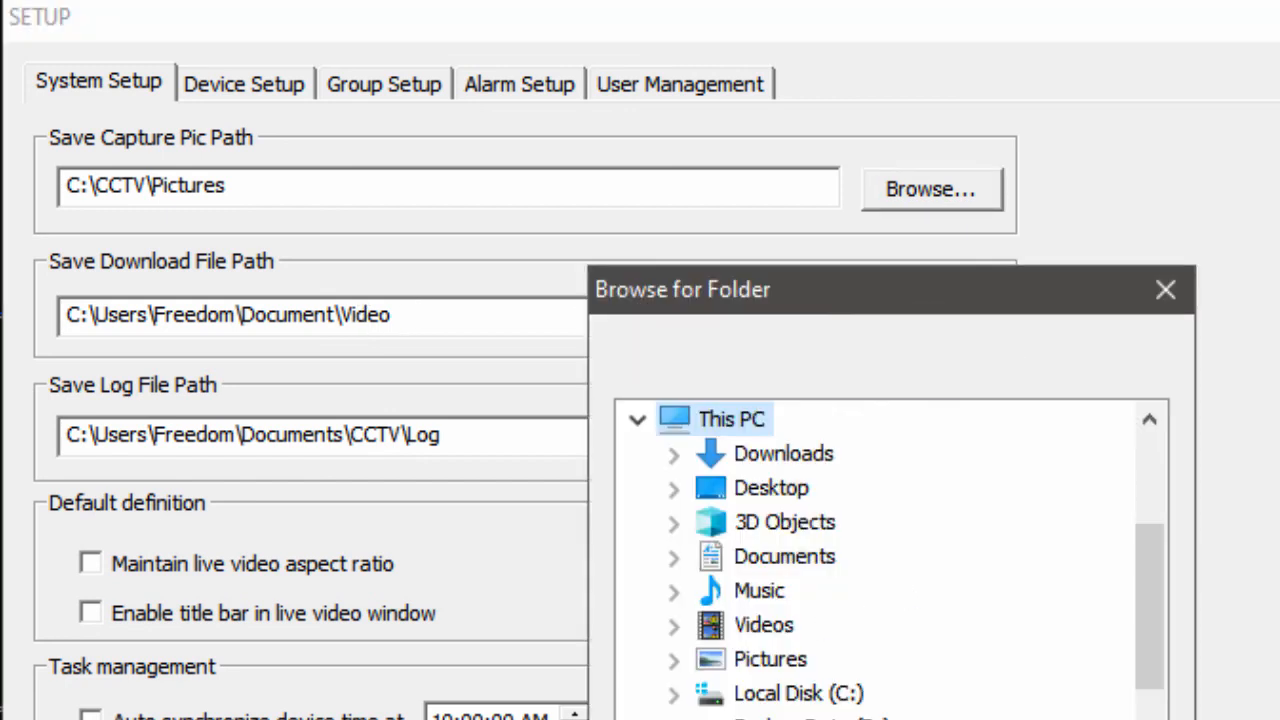
left_click(673, 694)
left_click(709, 522)
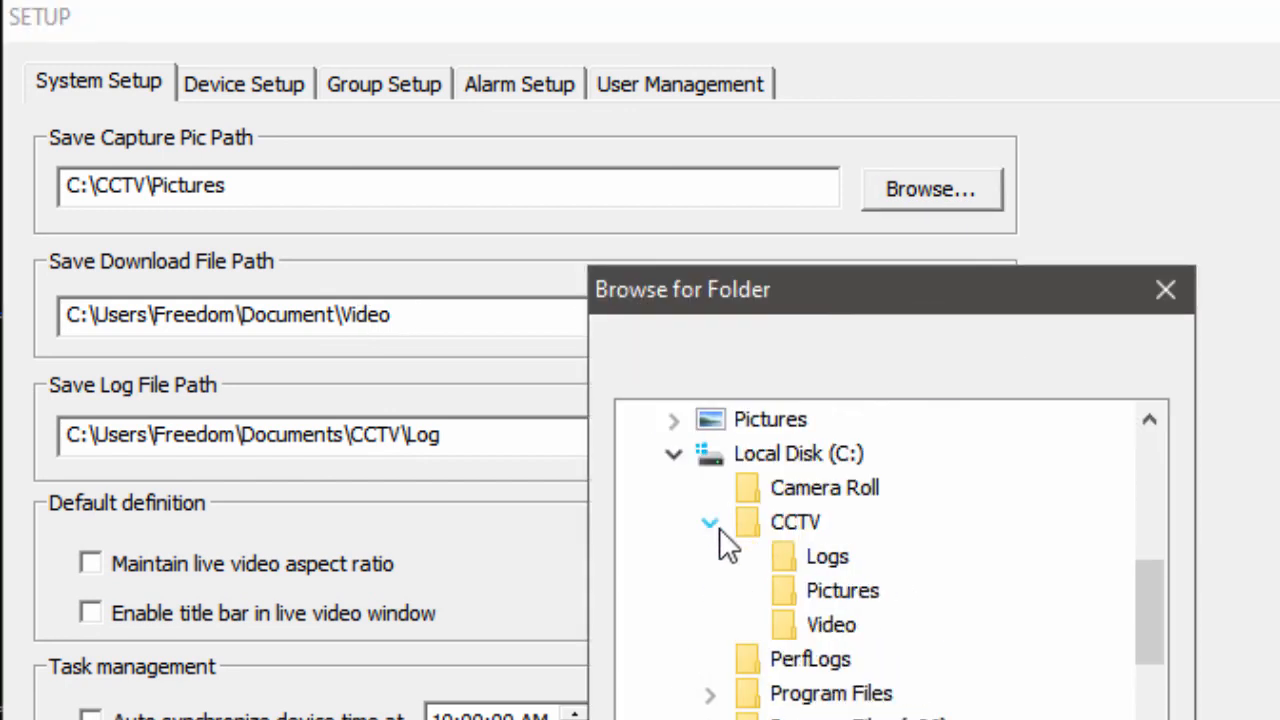
left_click(826, 629)
left_click(955, 719)
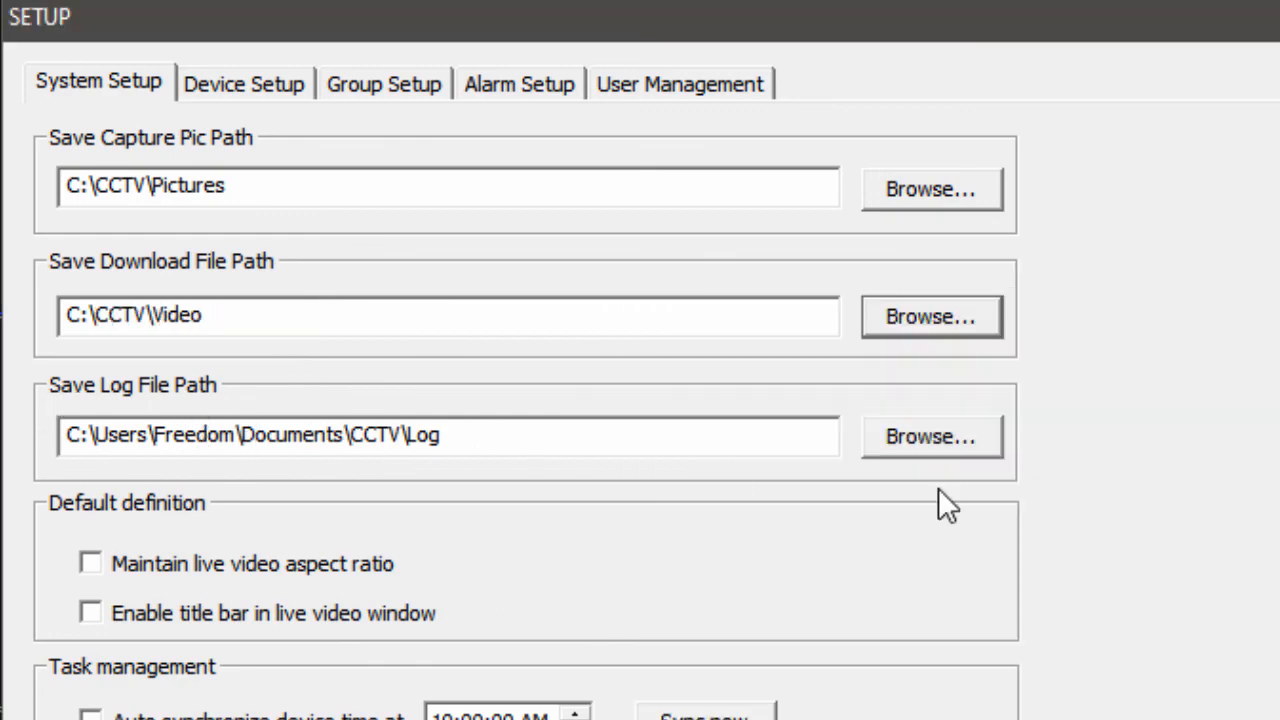
- Set the Save Log File Path to C:\CCTV\Logs, and apply the system settings before closing the setup
left_click(930, 436)
left_click(806, 560)
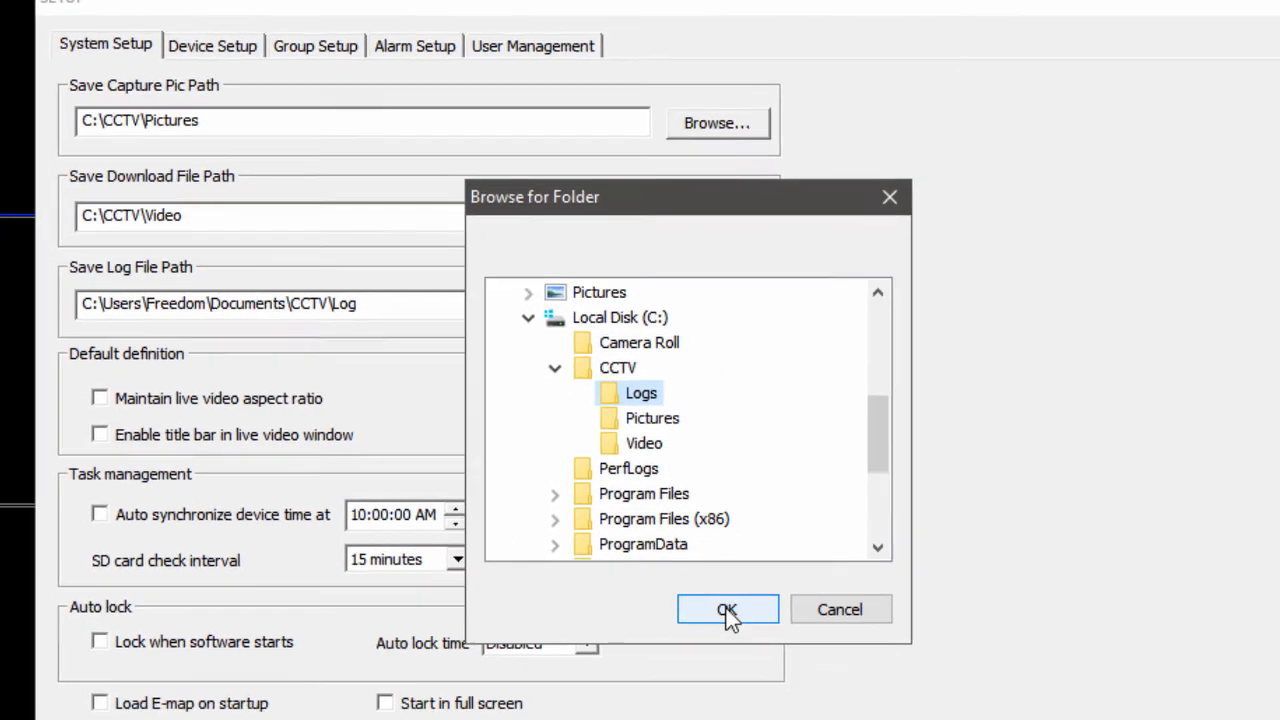
left_click(727, 610)
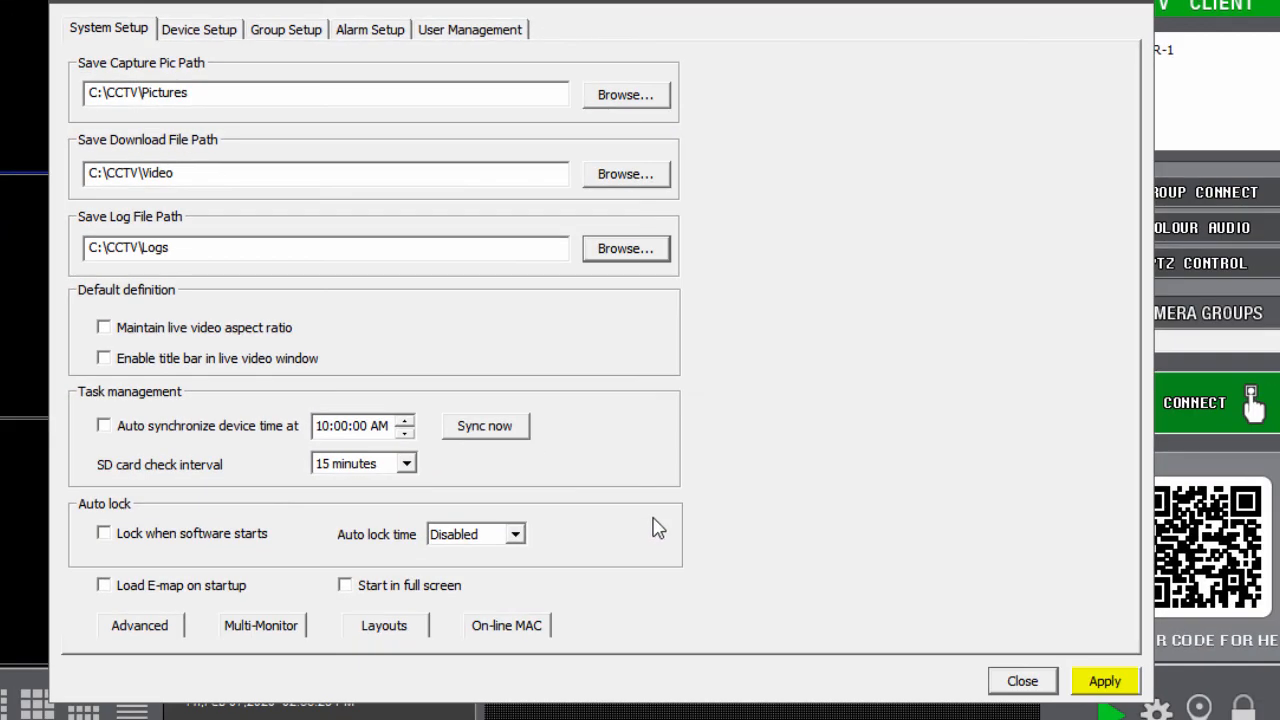
left_click(1122, 686)
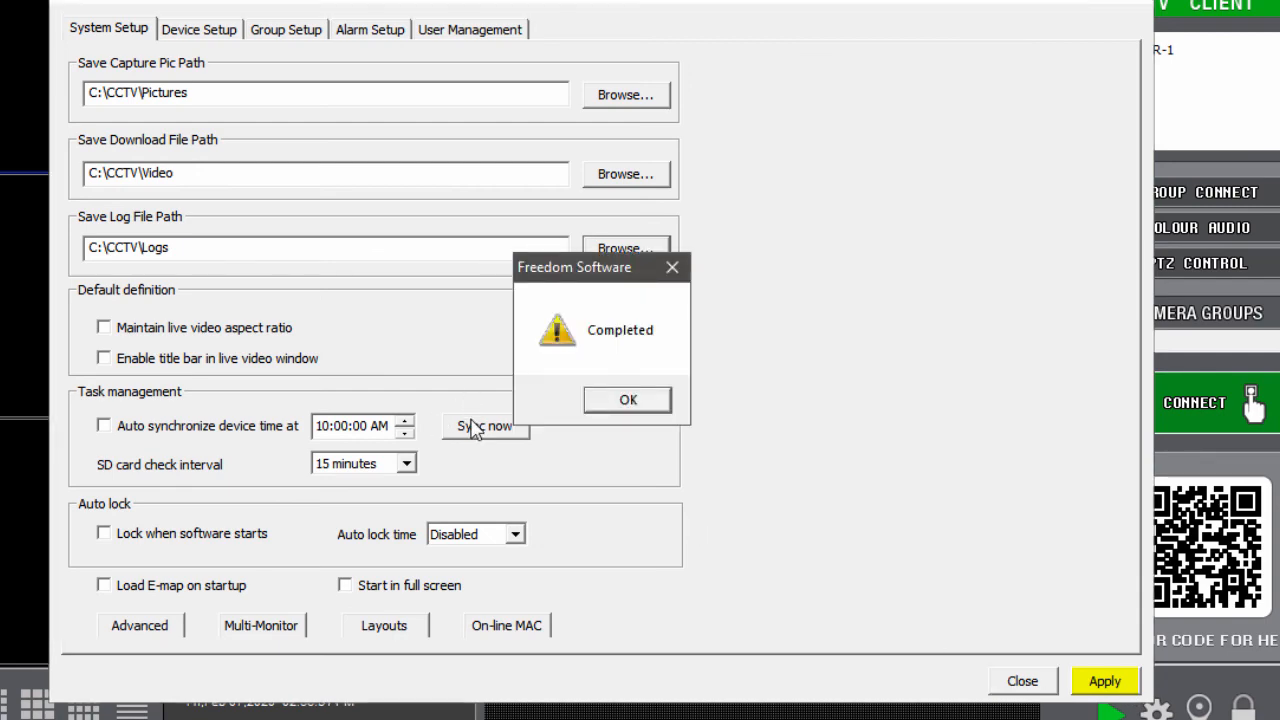
left_click(628, 399)
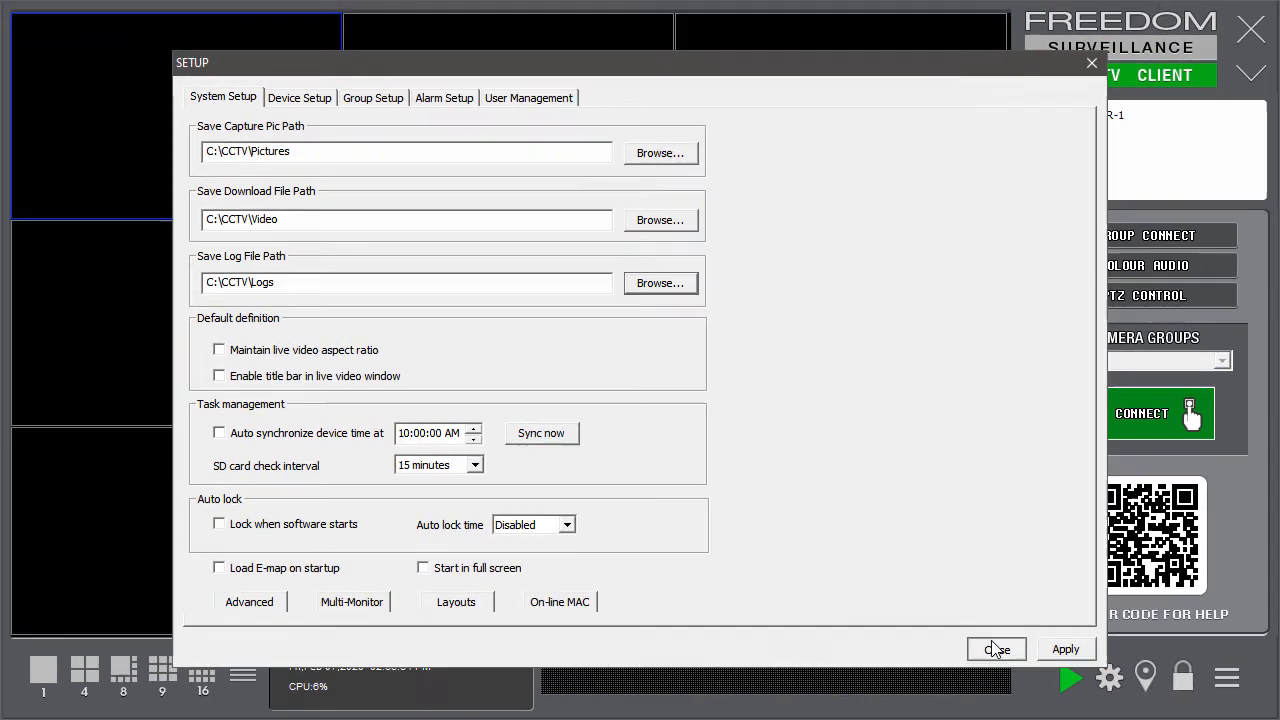
left_click(1022, 681)
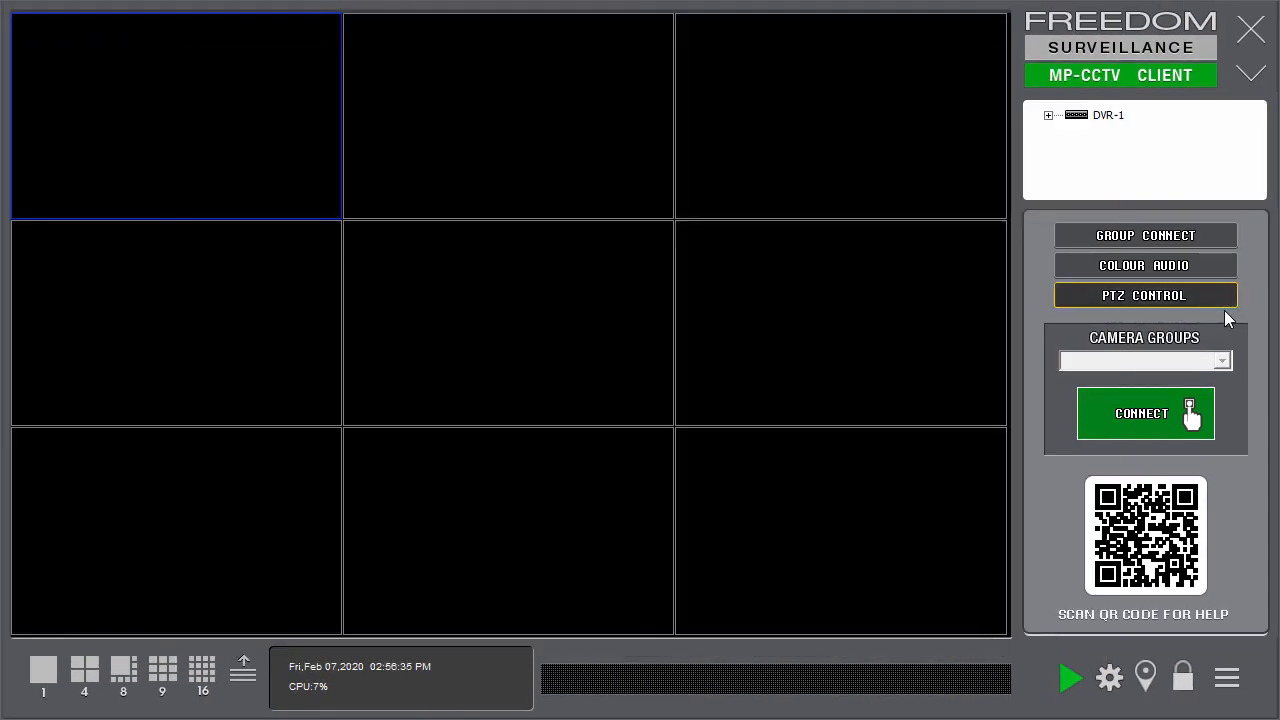
- Show DVR-1's Rear PTZ Carpark SL-125 camera live in the third tile of the first row and Rear CarPark IPC 76 in the tile below it
left_click(1048, 115)
scroll(1150, 150, "down", 3)
left_click_drag(1170, 163, 879, 138)
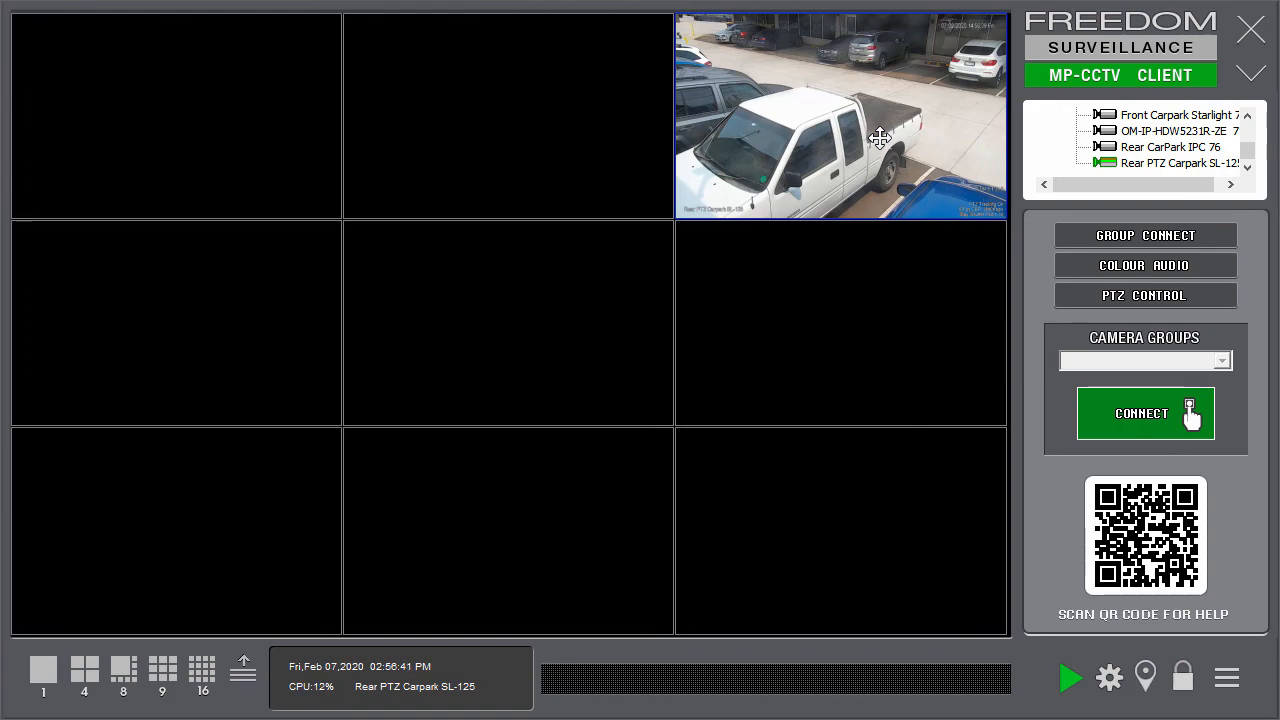
left_click_drag(1170, 147, 880, 322)
- Take a snapshot of the Rear CarPark IPC 76 live video and another of the Rear PTZ Carpark SL-125 video
right_click(750, 285)
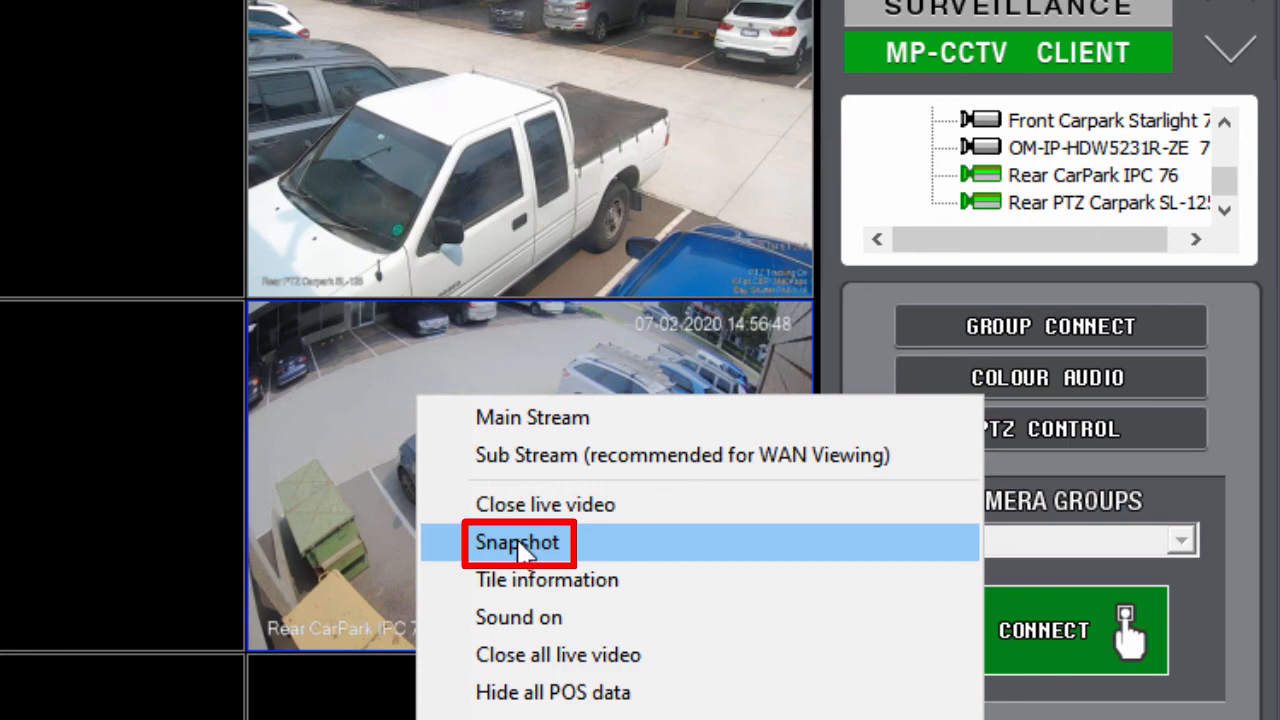
left_click(519, 545)
right_click(514, 195)
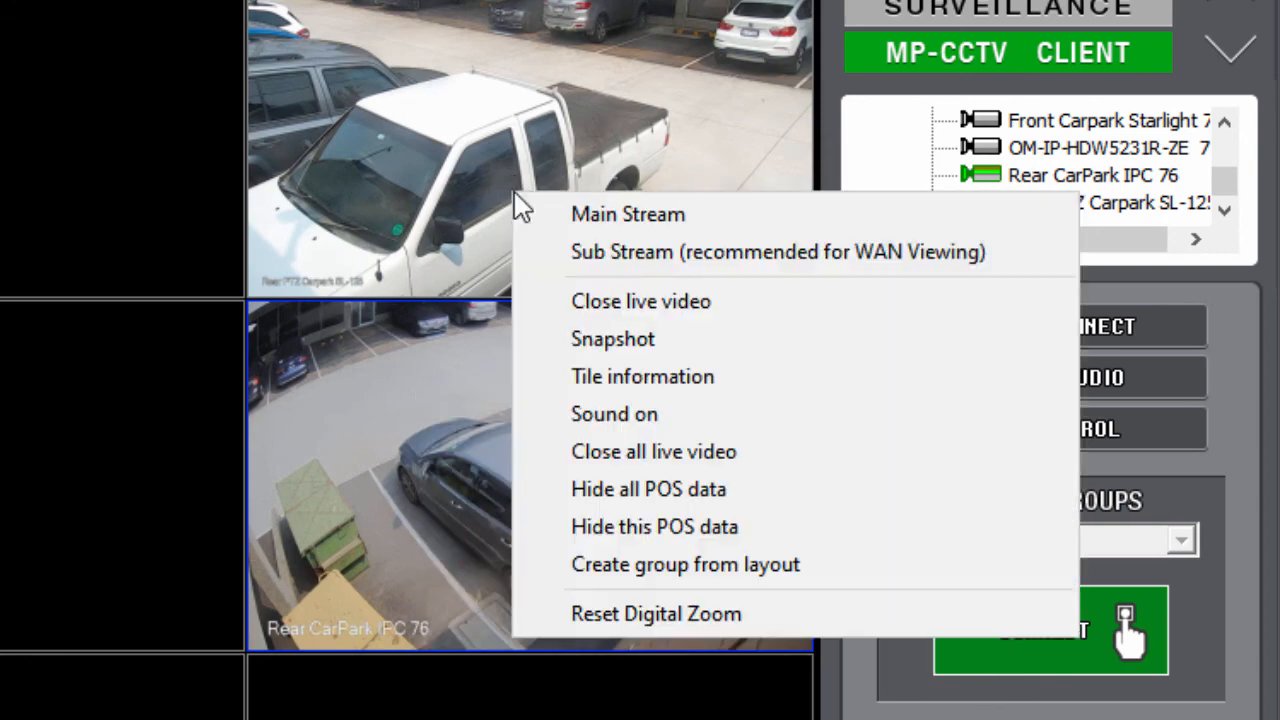
left_click(605, 340)
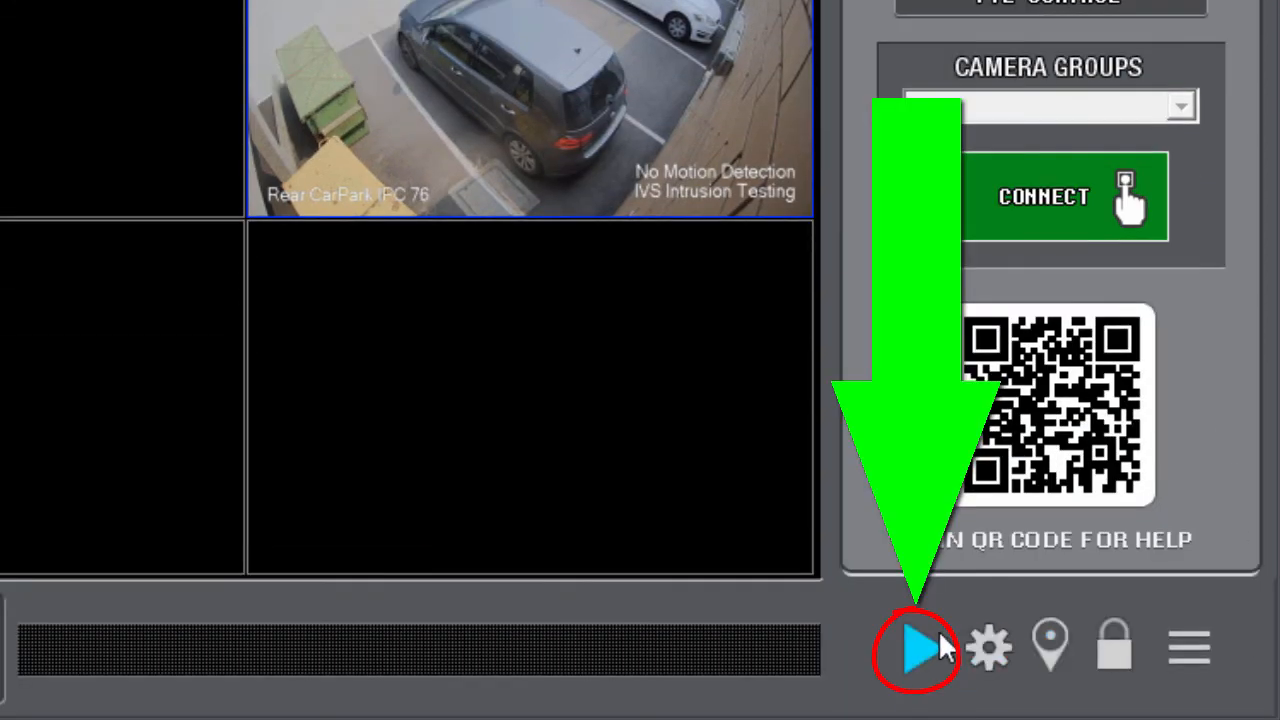
- View the saved snapshots from the playback screen's search options, and return to live view
left_click(918, 648)
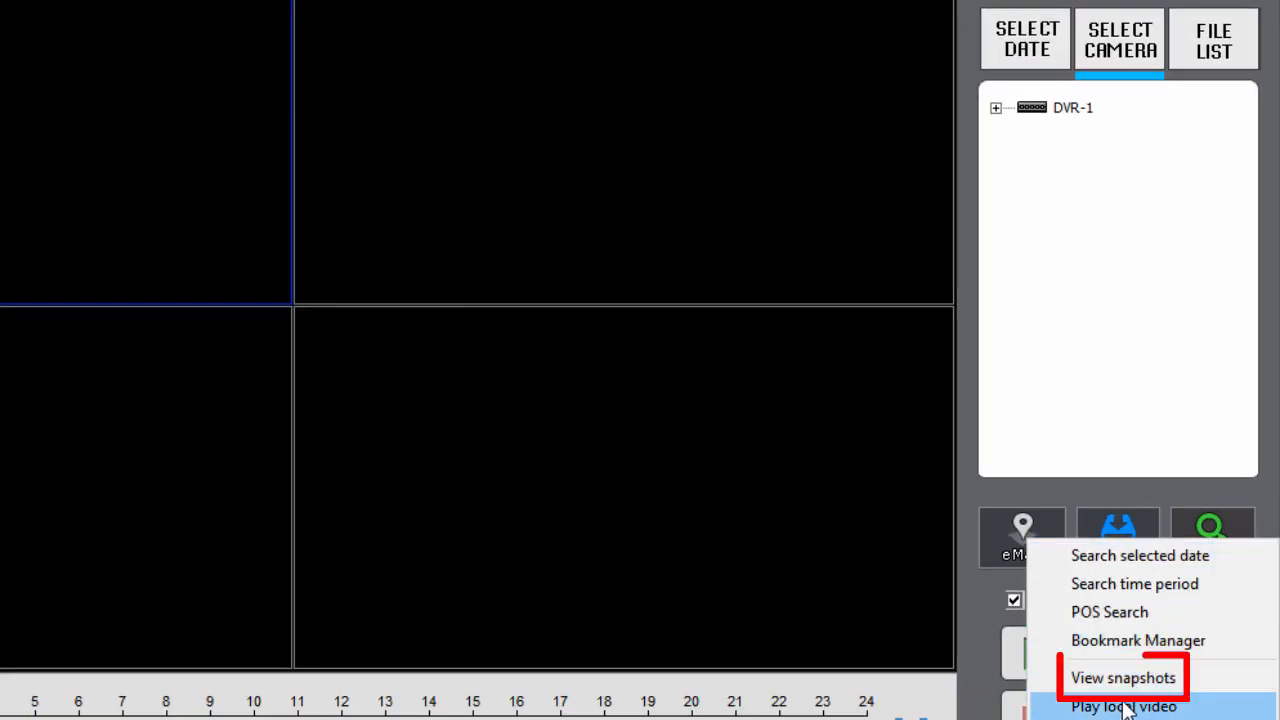
left_click(1123, 678)
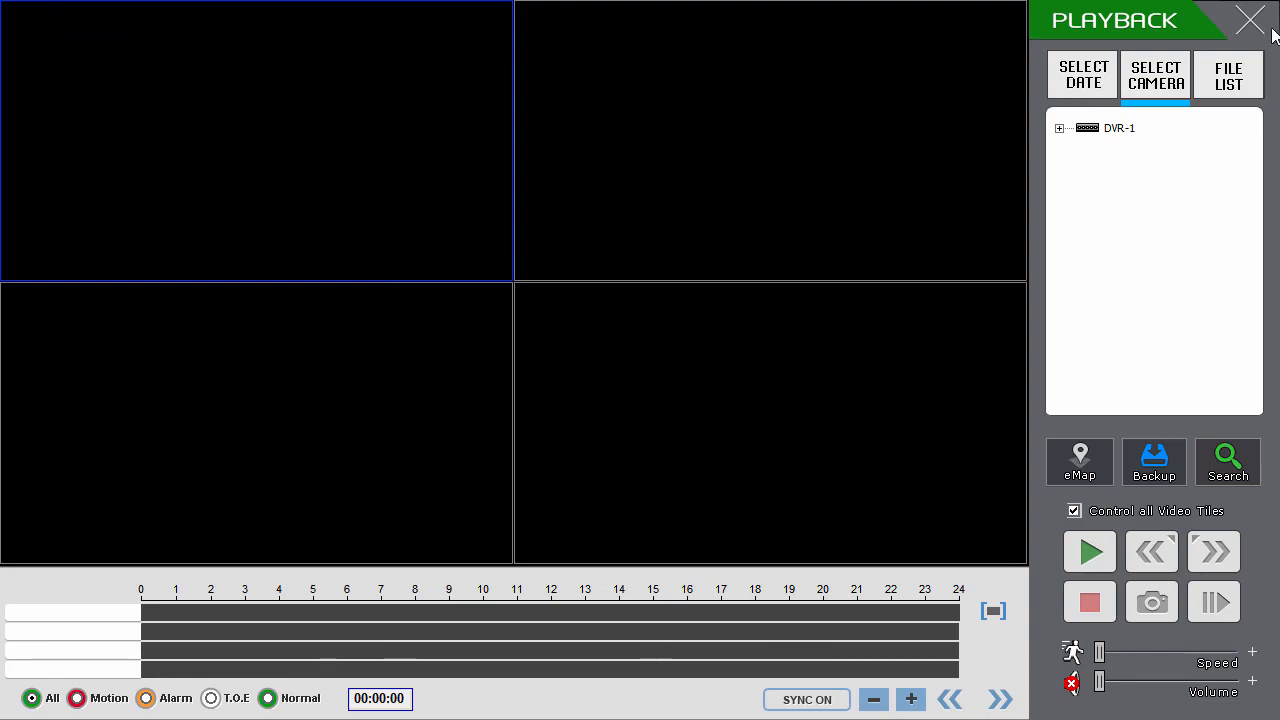
left_click(1250, 20)
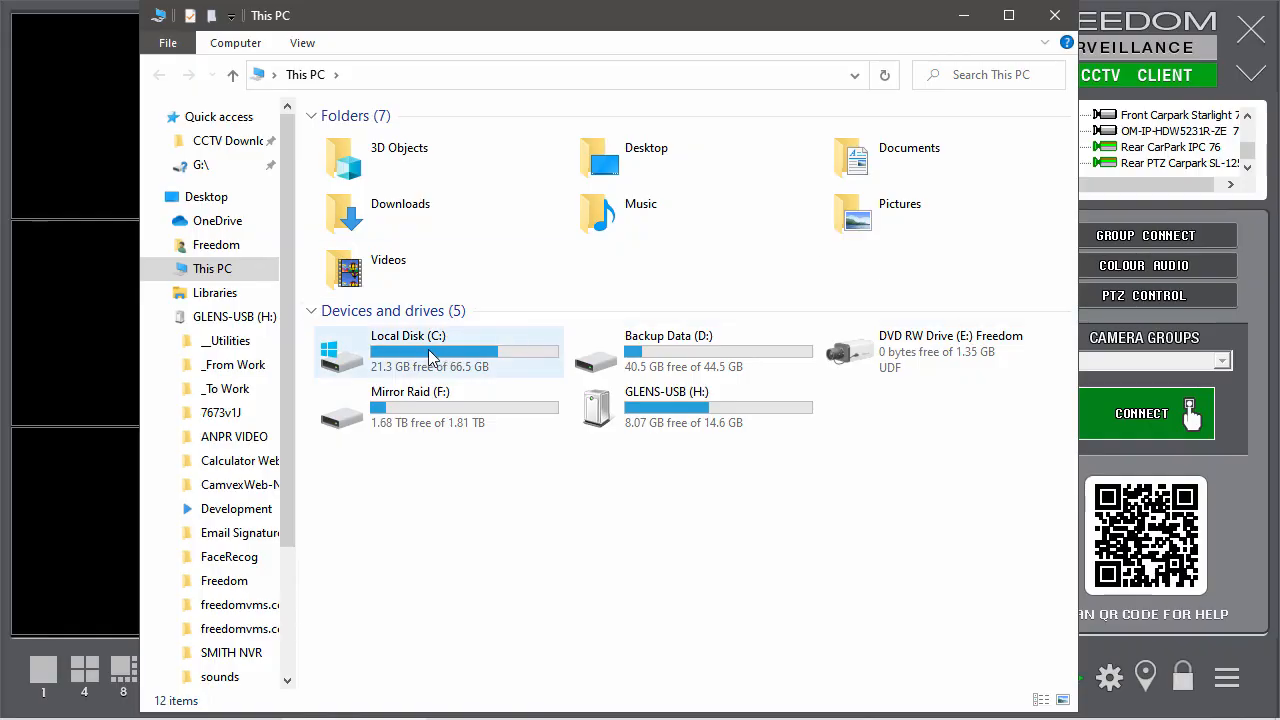
- In File Explorer, open the C:\CCTV\Pictures folder to check the saved snapshot files
double_click(432, 356)
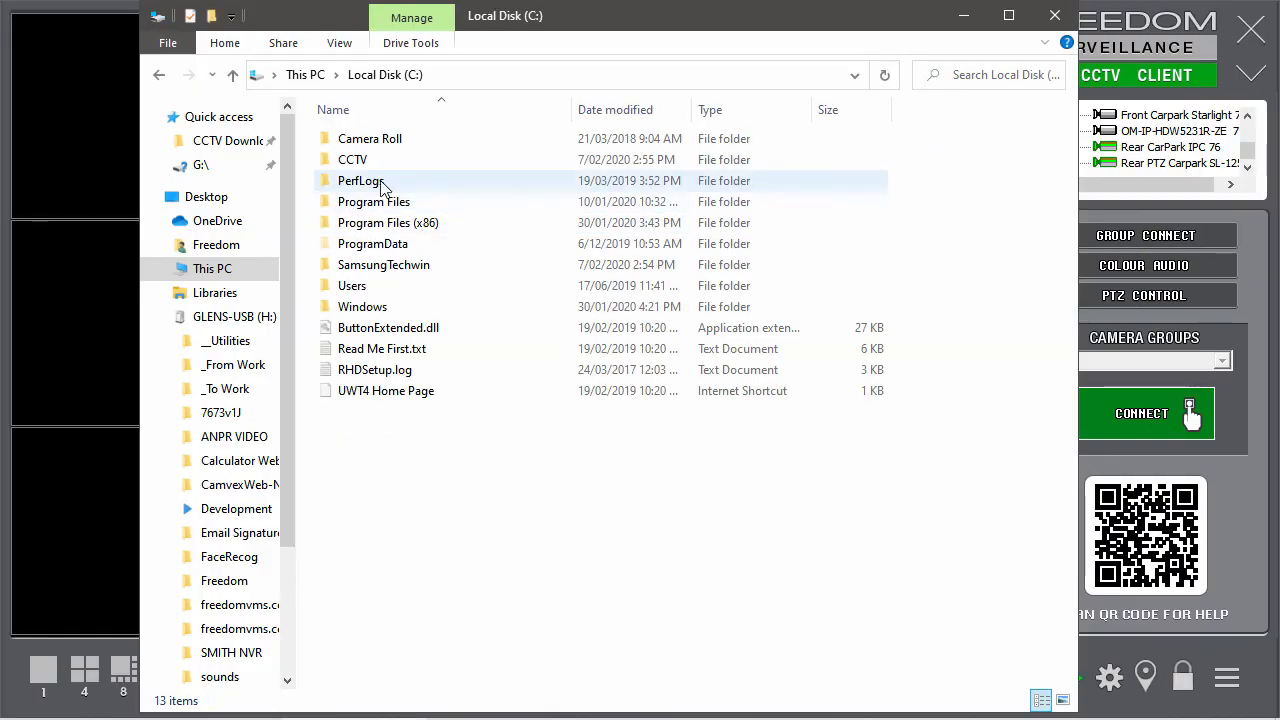
double_click(356, 160)
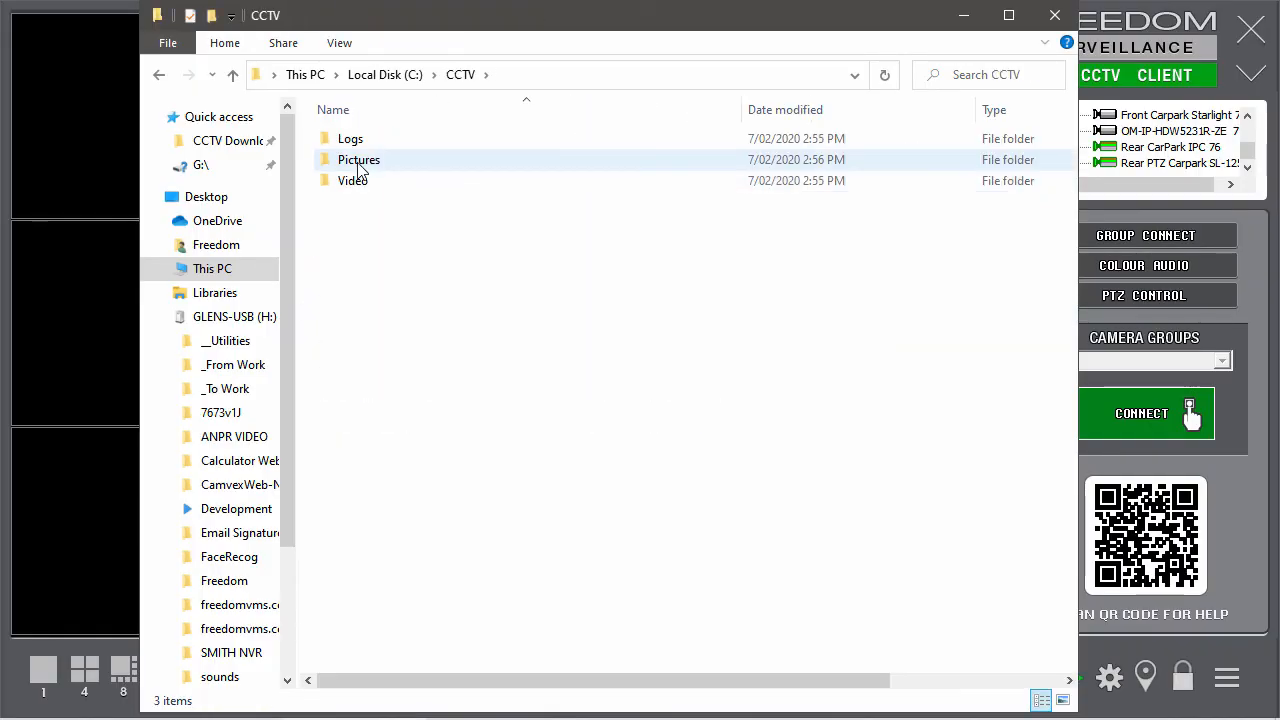
double_click(358, 162)
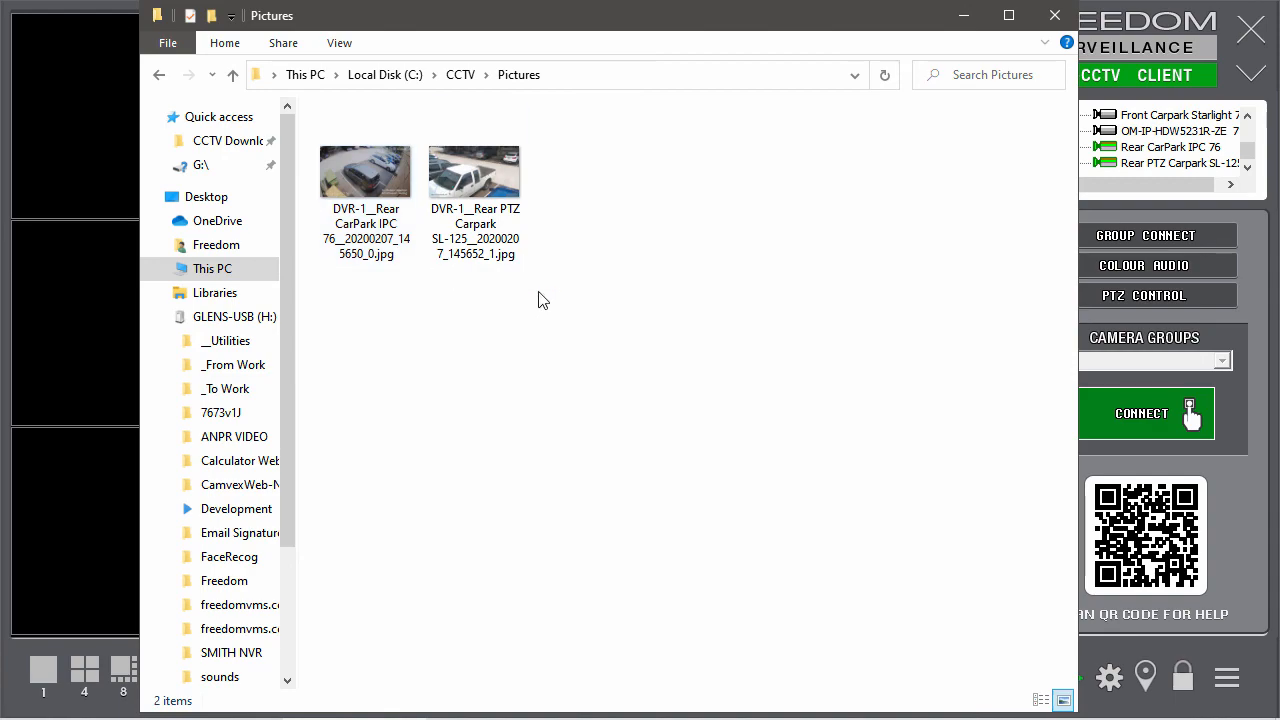